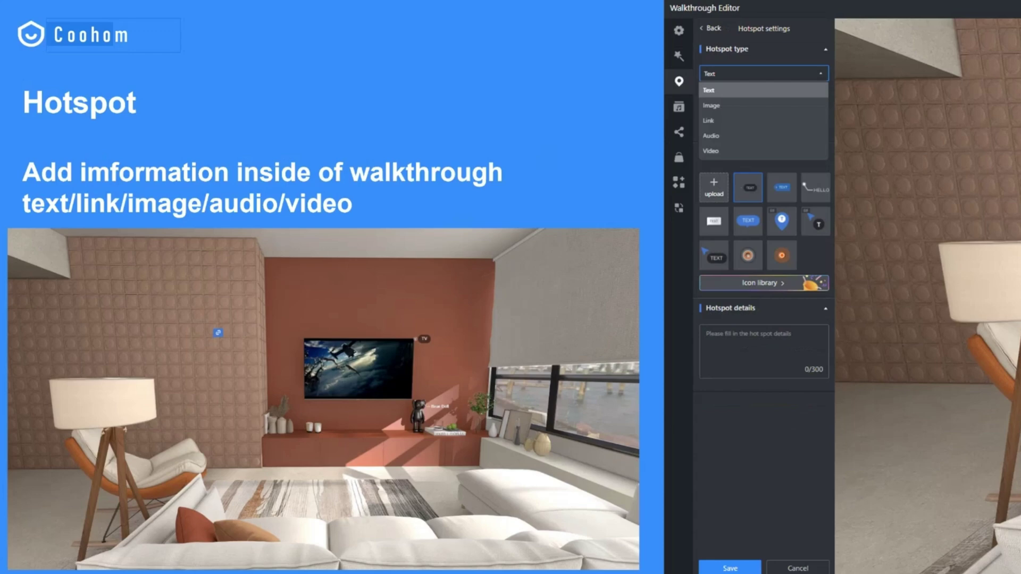
pyautogui.press('Right')
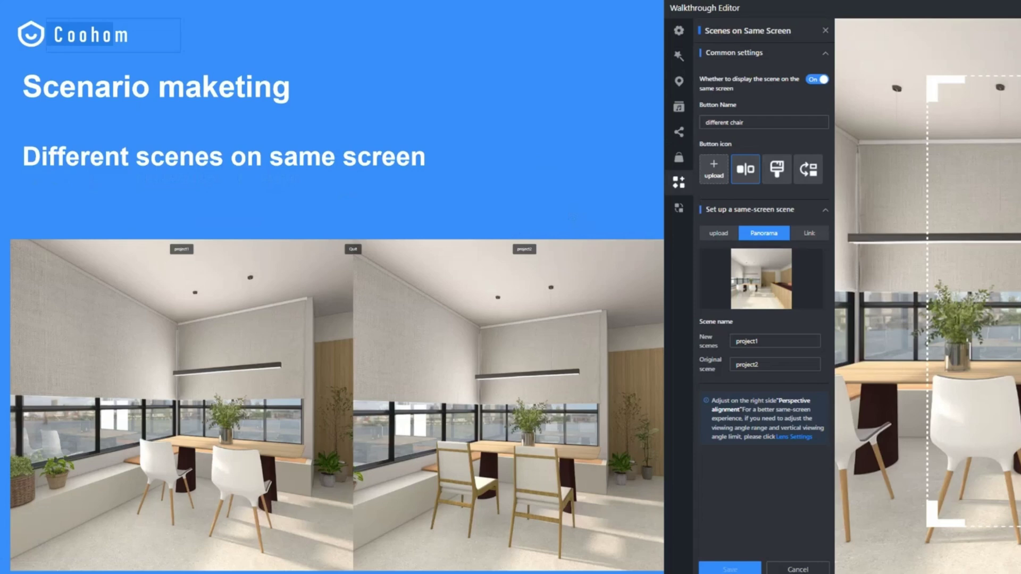
pyautogui.press('Right')
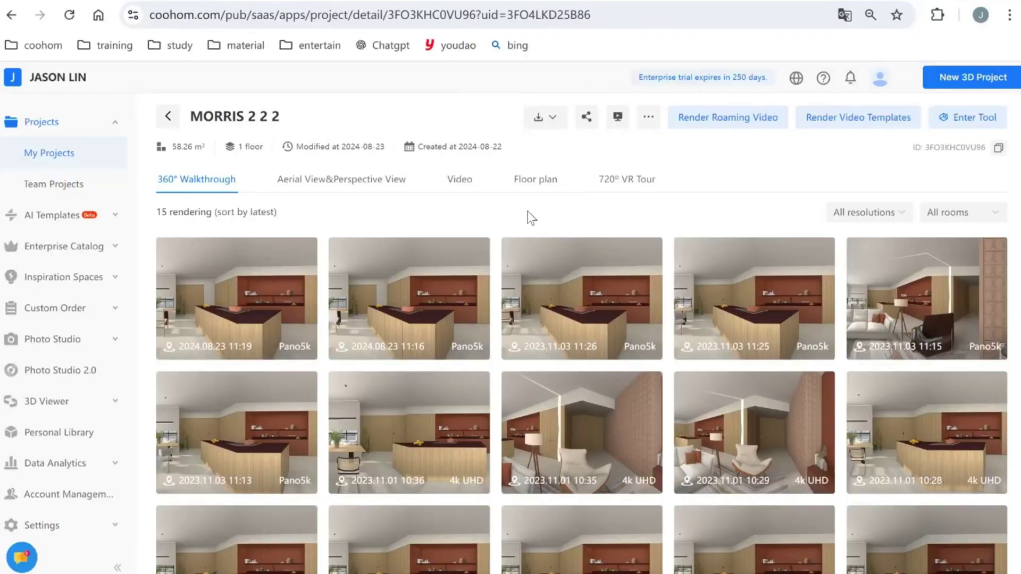
# Open the 2024.08.23 11:19 panorama rendering in the walkthrough viewer and look around from the kitchen to the TV wall.
pyautogui.moveTo(255, 325)
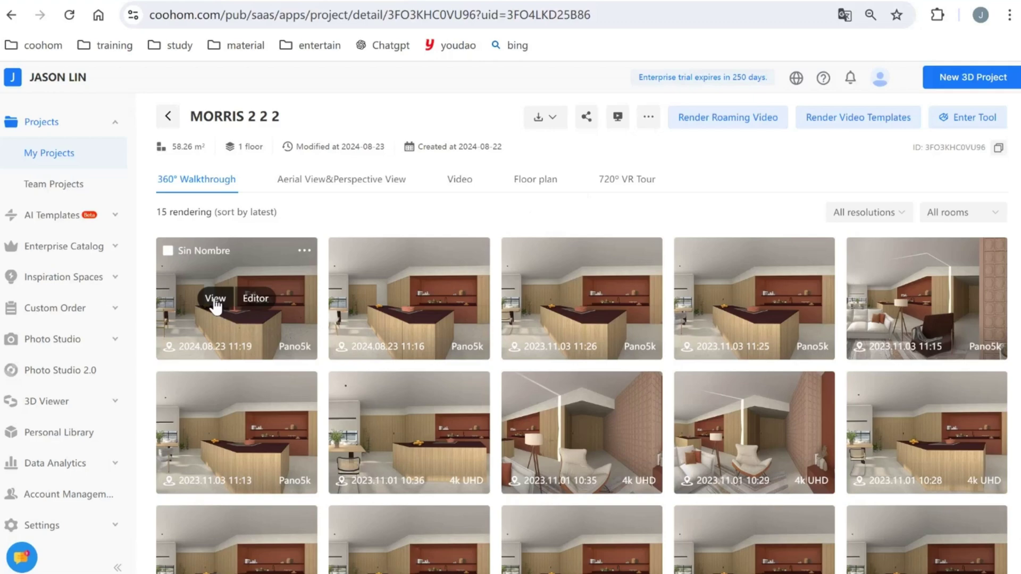
pyautogui.click(215, 301)
pyautogui.click(574, 329)
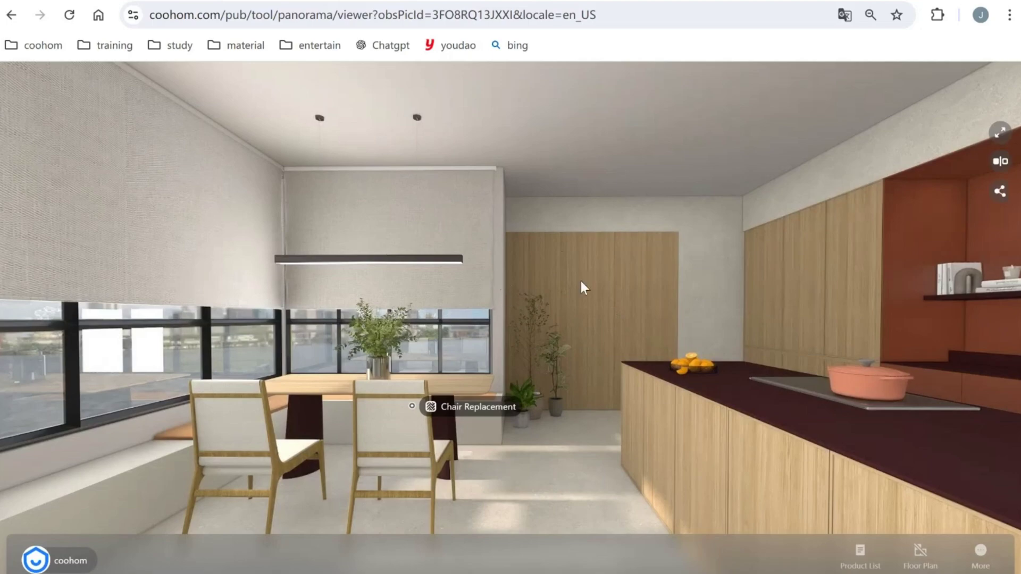
pyautogui.moveTo(629, 280); pyautogui.dragTo(521, 285)
pyautogui.moveTo(681, 271); pyautogui.dragTo(383, 264)
pyautogui.moveTo(678, 268); pyautogui.dragTo(496, 259)
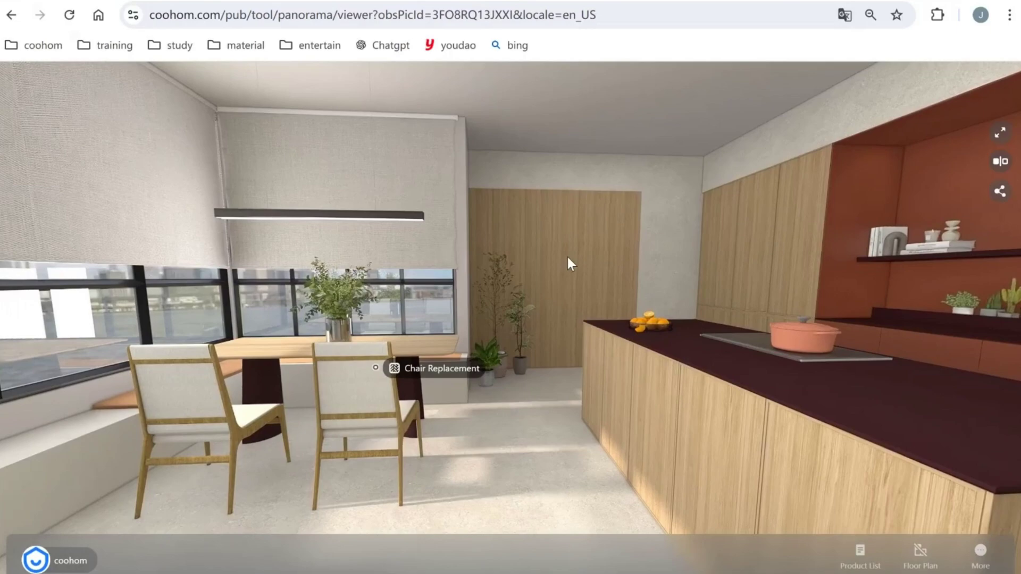
pyautogui.moveTo(569, 262); pyautogui.dragTo(444, 239)
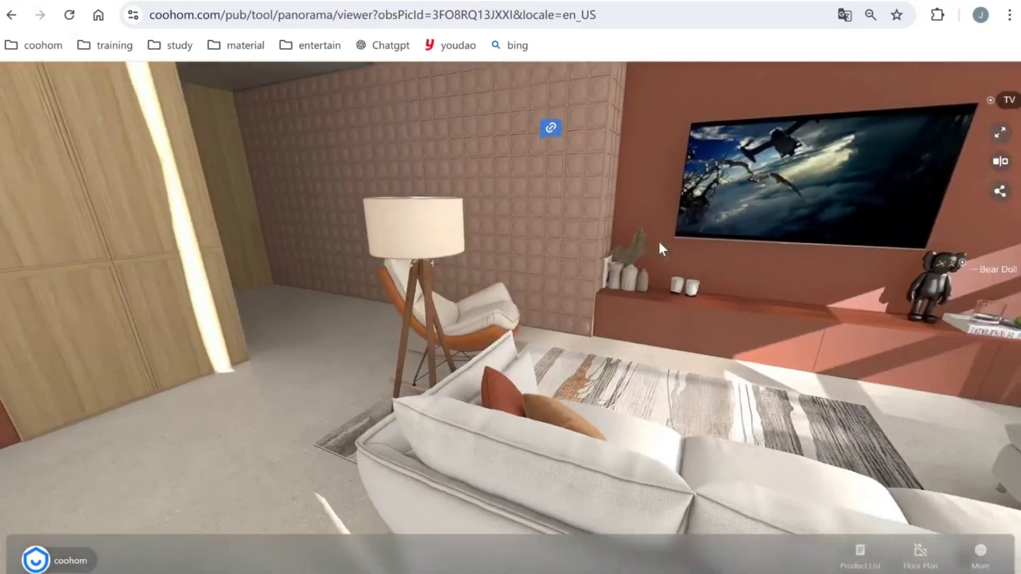
pyautogui.moveTo(661, 246); pyautogui.dragTo(483, 295)
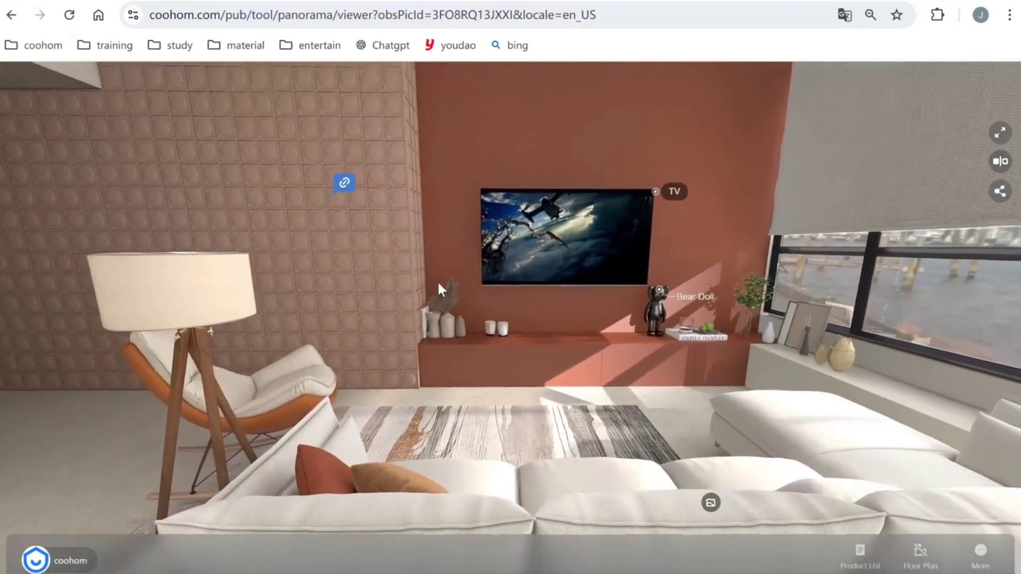
# Inspect the TV text hotspot, the link hotspot on the tiled wall and the image hotspot on the sofa, closing their pop-ups.
pyautogui.click(672, 198)
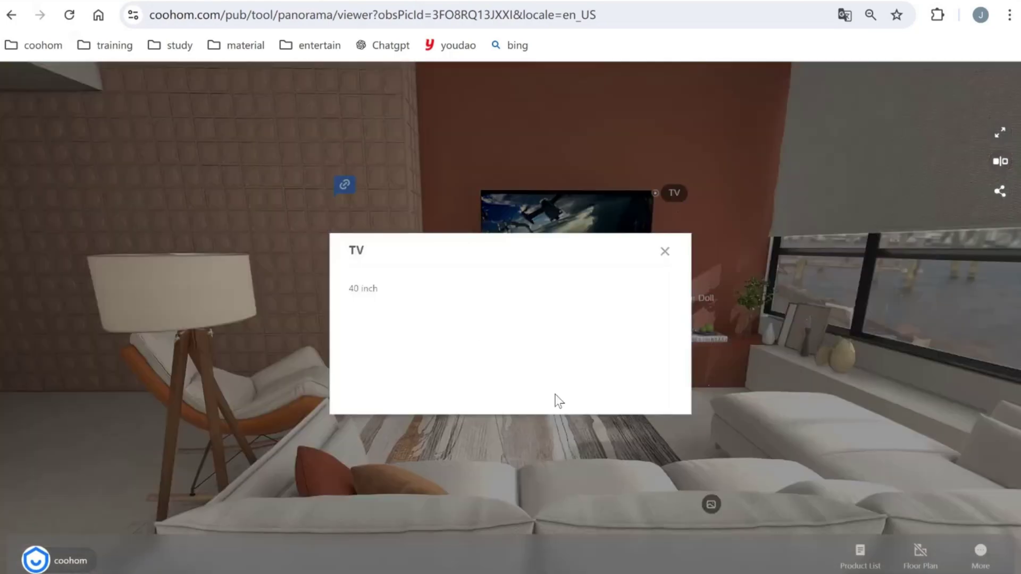
pyautogui.click(664, 251)
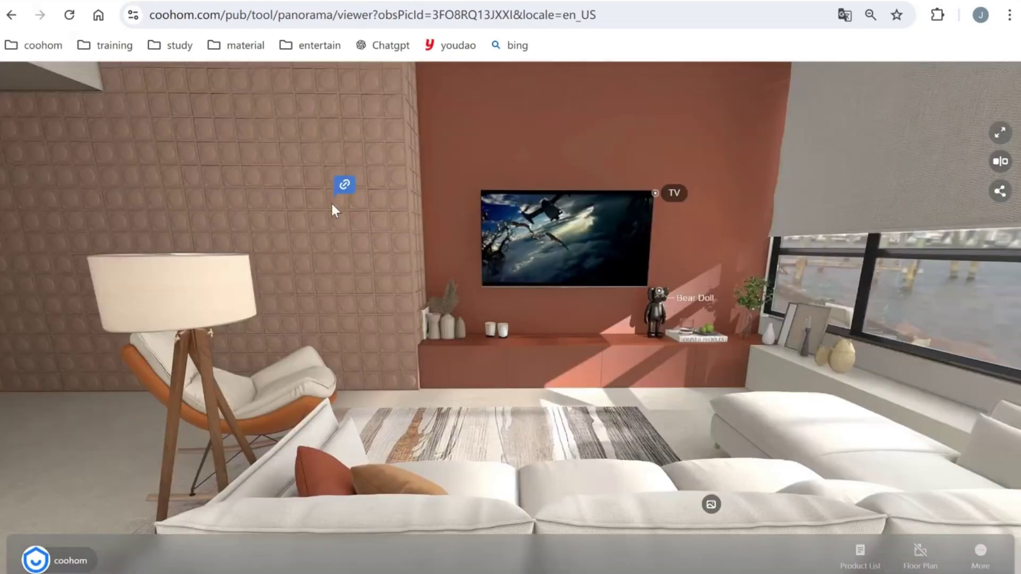
pyautogui.click(345, 186)
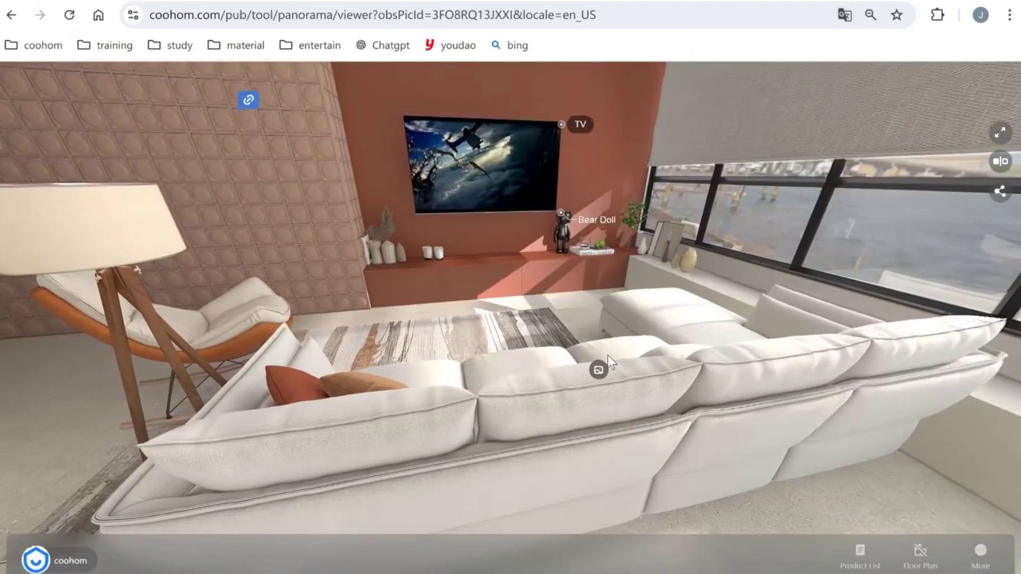
pyautogui.click(601, 370)
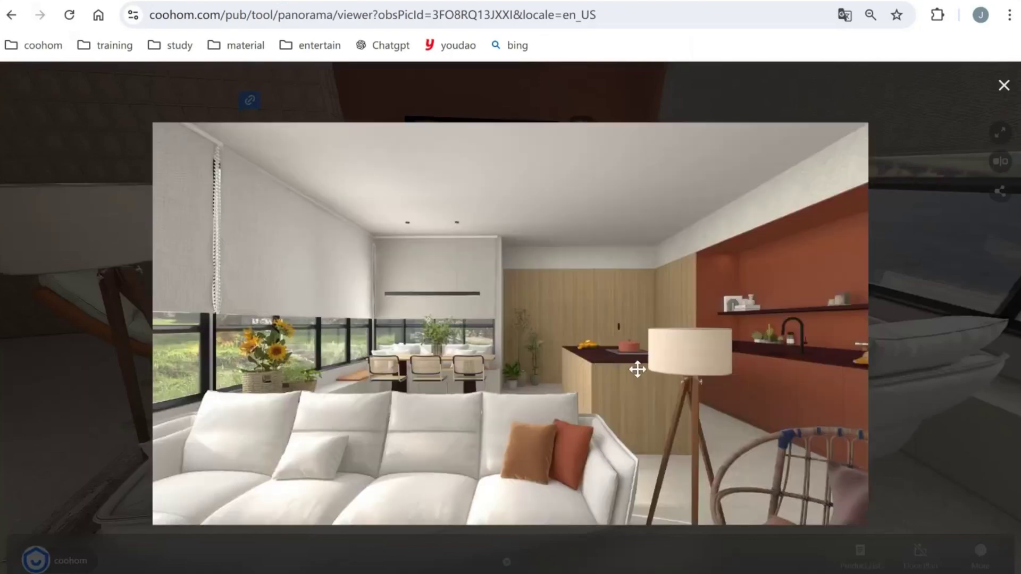
pyautogui.click(1004, 85)
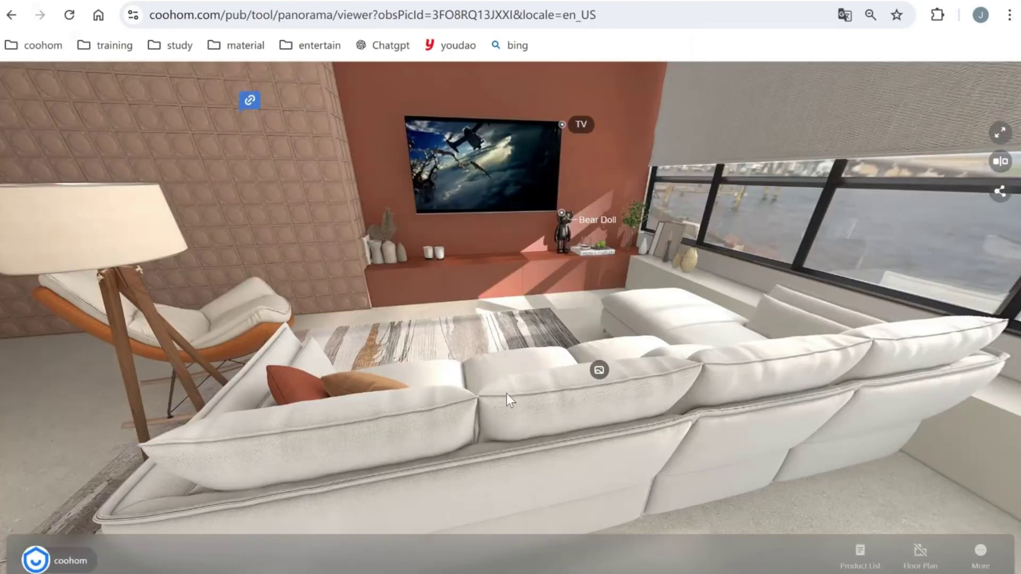
# Swap the dining chairs for the 3DyMARCOS model through the Chair Replacement hotspot.
pyautogui.moveTo(505, 305); pyautogui.dragTo(477, 298)
pyautogui.moveTo(760, 346); pyautogui.dragTo(572, 370)
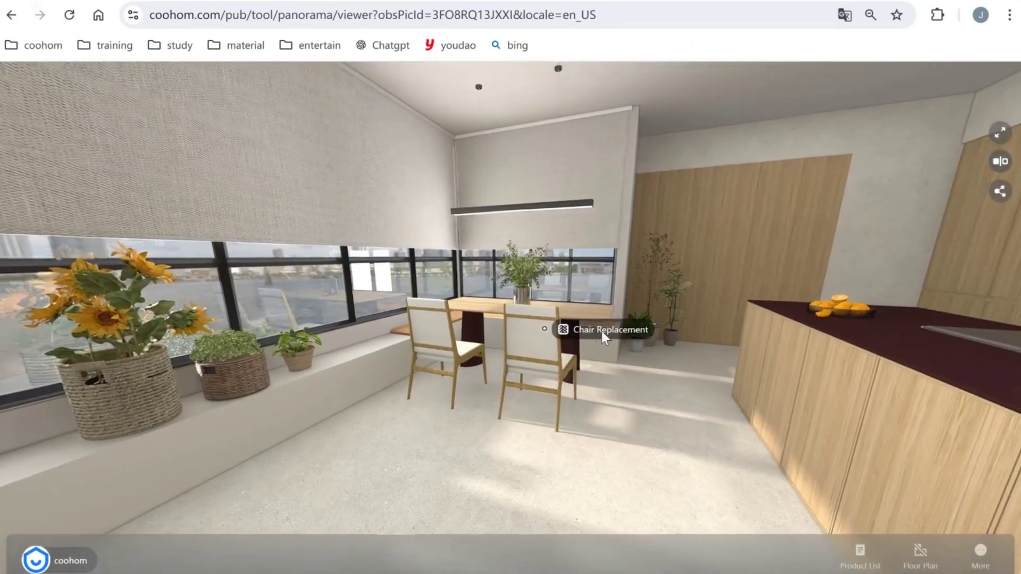
pyautogui.click(602, 332)
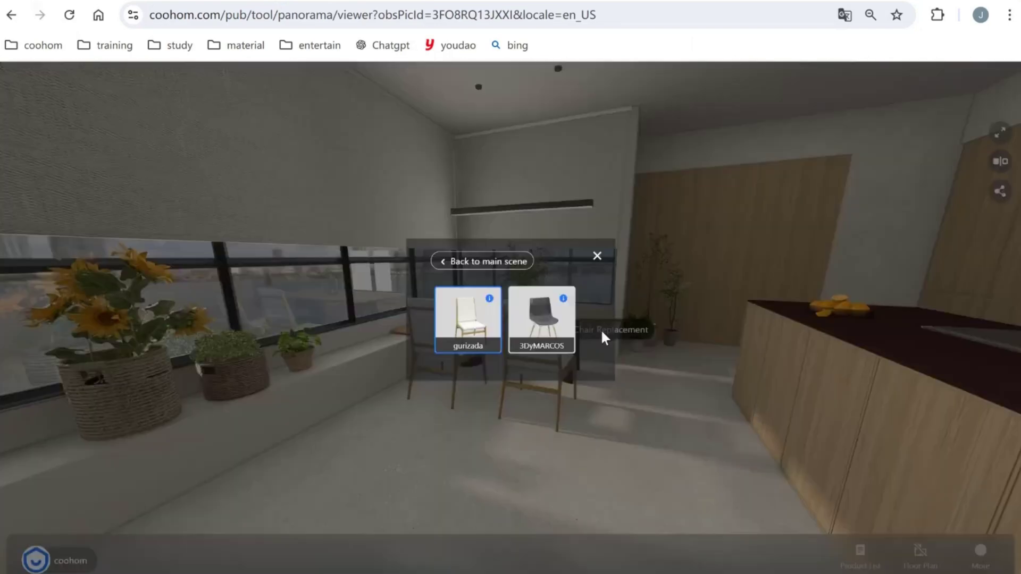
pyautogui.click(547, 325)
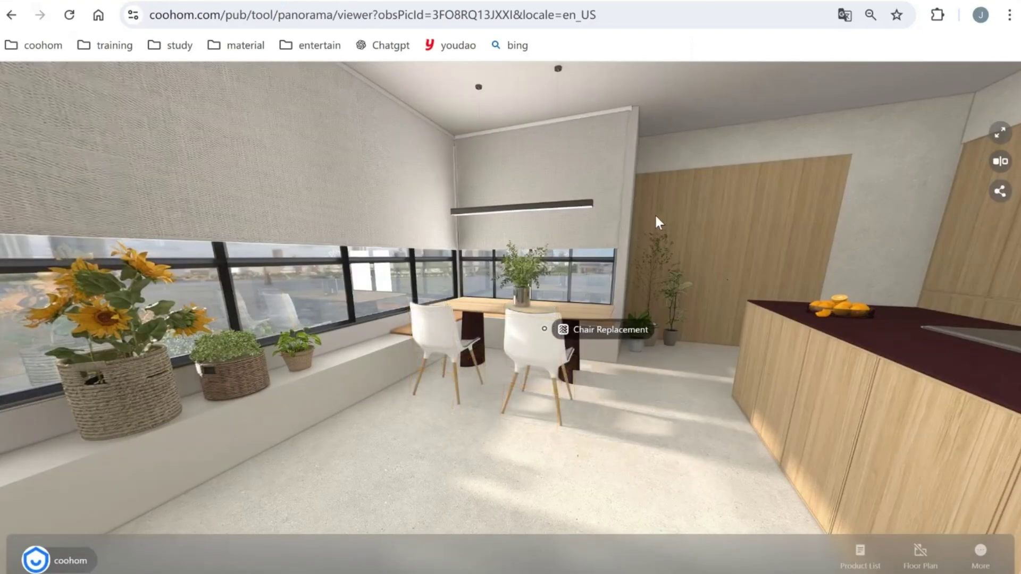
# Turn on product hotspots and replace the dining chairs with the dark metal-legged chair from the chair's product details.
pyautogui.moveTo(654, 212); pyautogui.dragTo(567, 236)
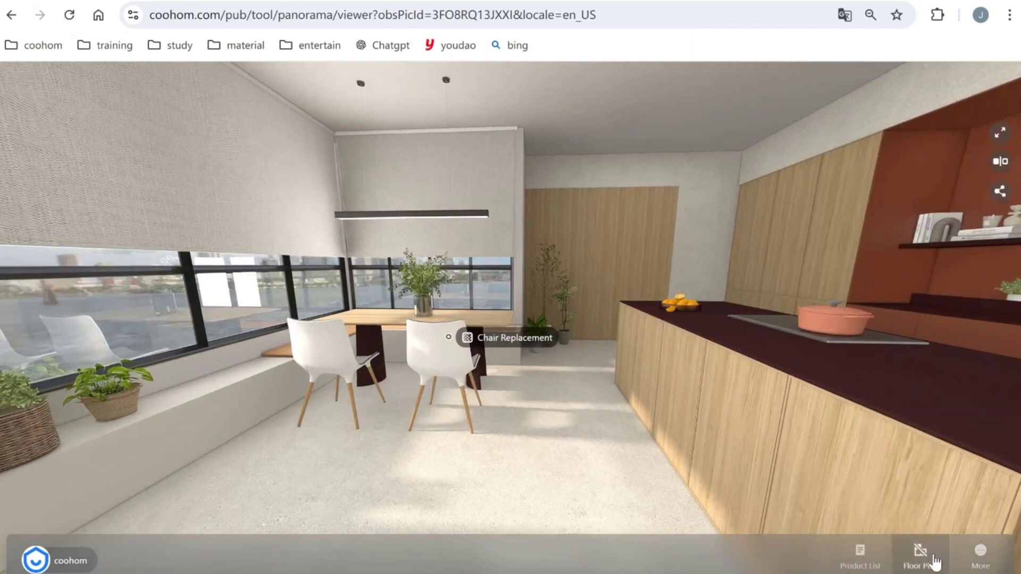
pyautogui.click(980, 556)
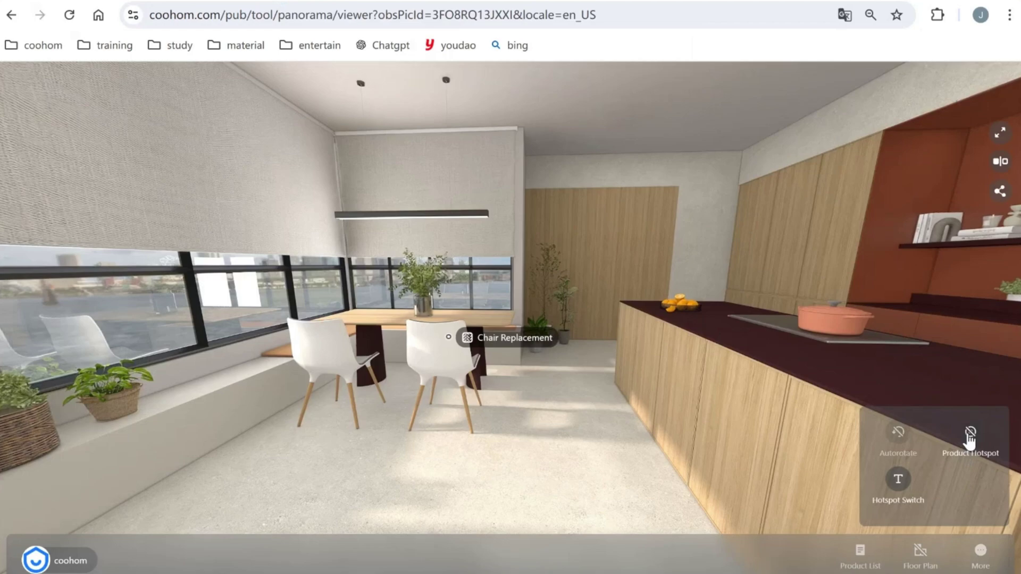
pyautogui.click(969, 435)
pyautogui.click(330, 328)
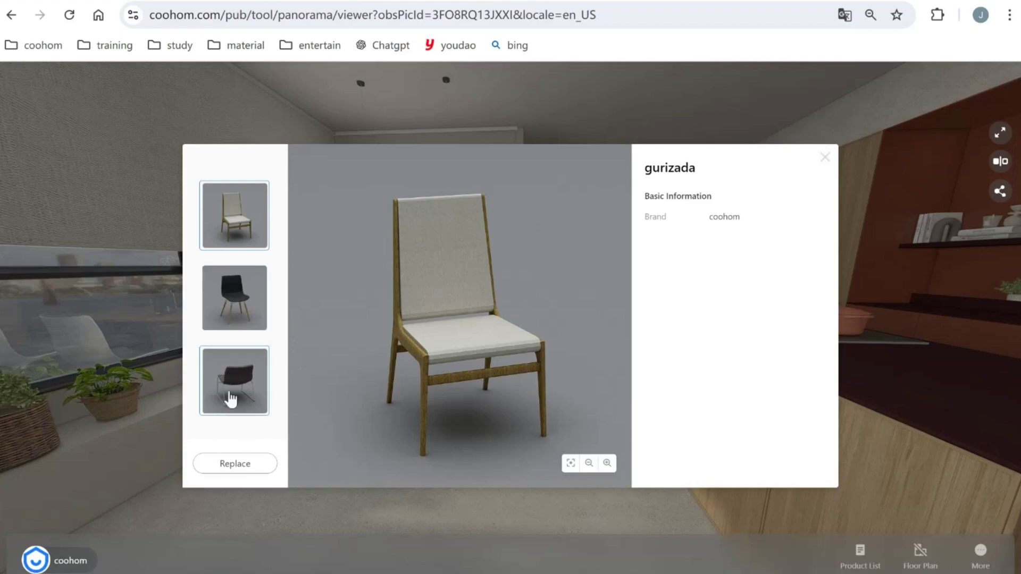
pyautogui.click(234, 298)
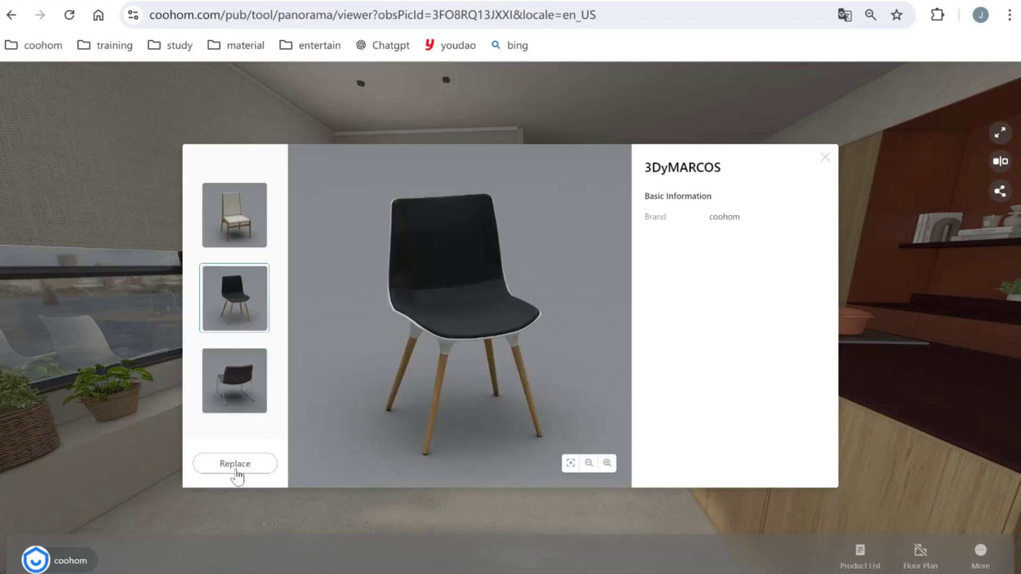
pyautogui.click(236, 470)
pyautogui.moveTo(237, 476); pyautogui.dragTo(573, 472)
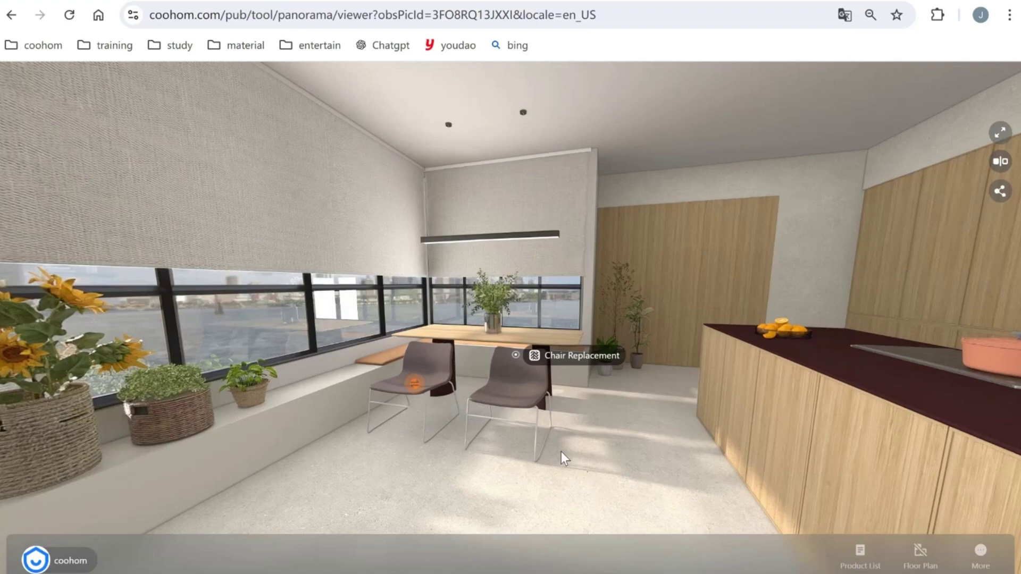
# Compare the project1 and project2 chair scenes side by side, then exit the comparison and show the walkthrough's sharing options.
pyautogui.moveTo(697, 286); pyautogui.dragTo(592, 286)
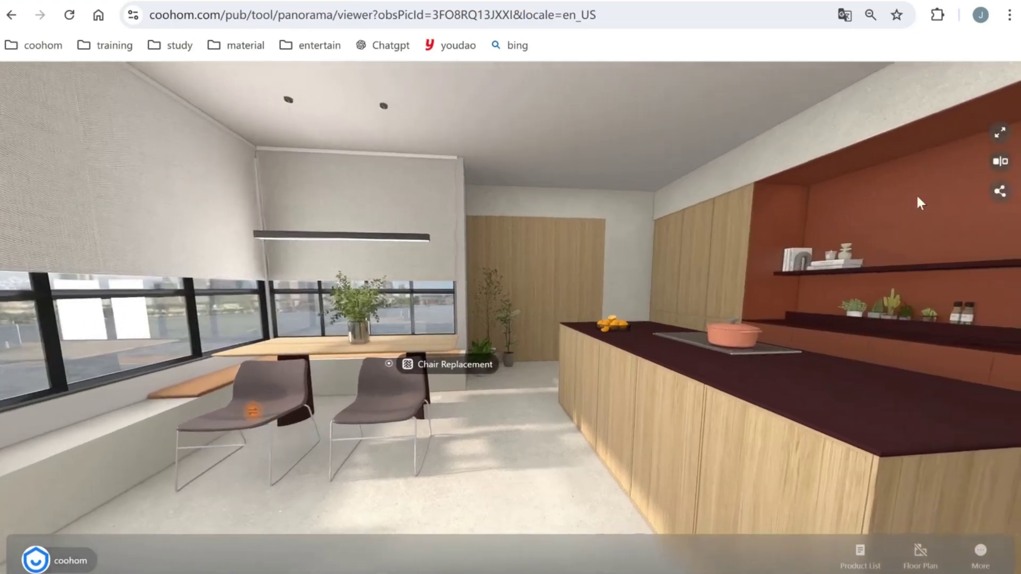
pyautogui.click(1002, 164)
pyautogui.moveTo(779, 353); pyautogui.dragTo(773, 330)
pyautogui.moveTo(899, 345)
pyautogui.mouseDown()
pyautogui.moveTo(771, 344)
pyautogui.moveTo(806, 405)
pyautogui.moveTo(854, 319)
pyautogui.moveTo(883, 343)
pyautogui.mouseUp()
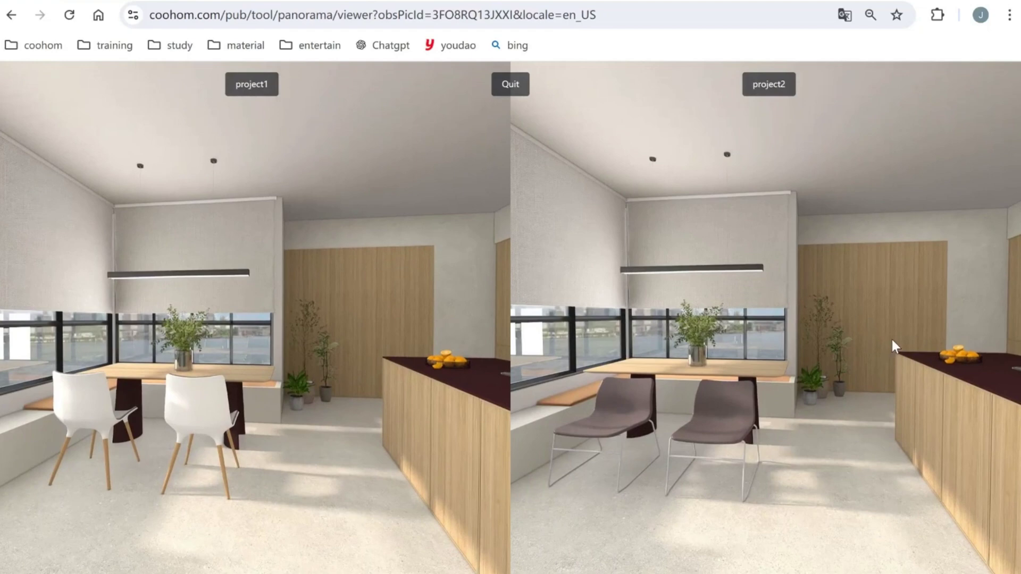
pyautogui.click(513, 88)
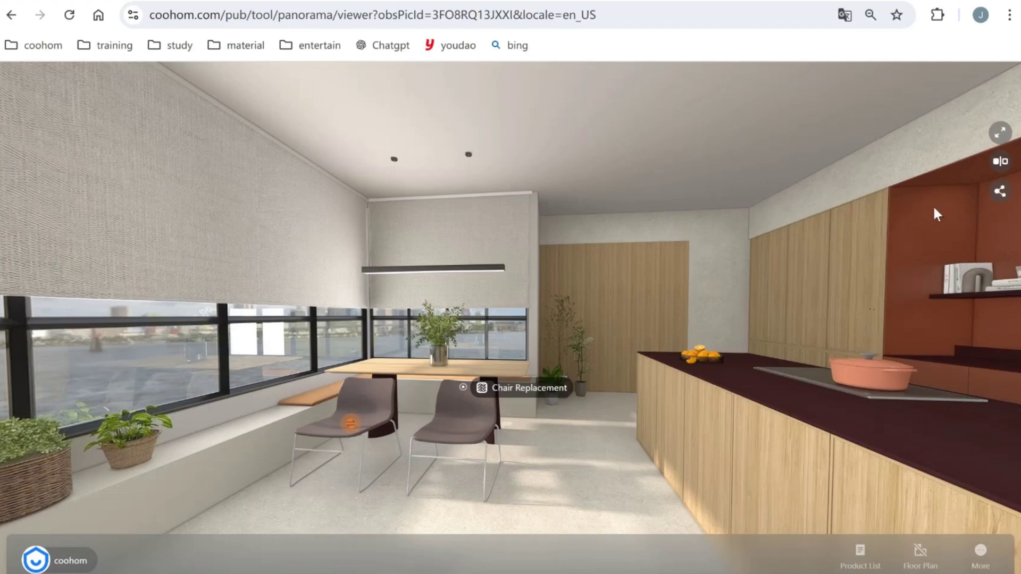
pyautogui.click(1000, 193)
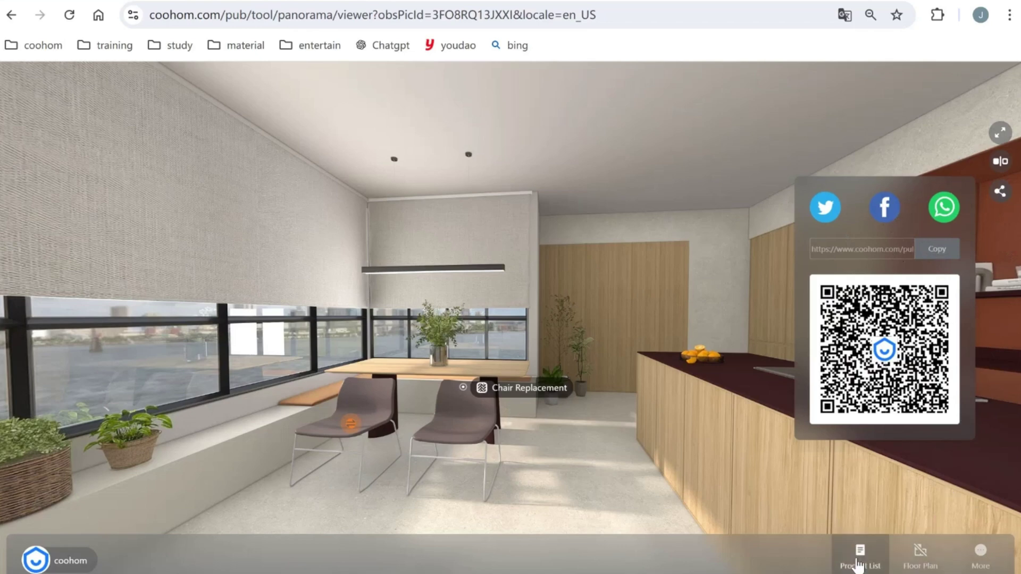
# In the Walkthrough Editor's lens settings, set the perspective range to nearest 67, initial 100 and farthest 157.
pyautogui.press('super+Tab')
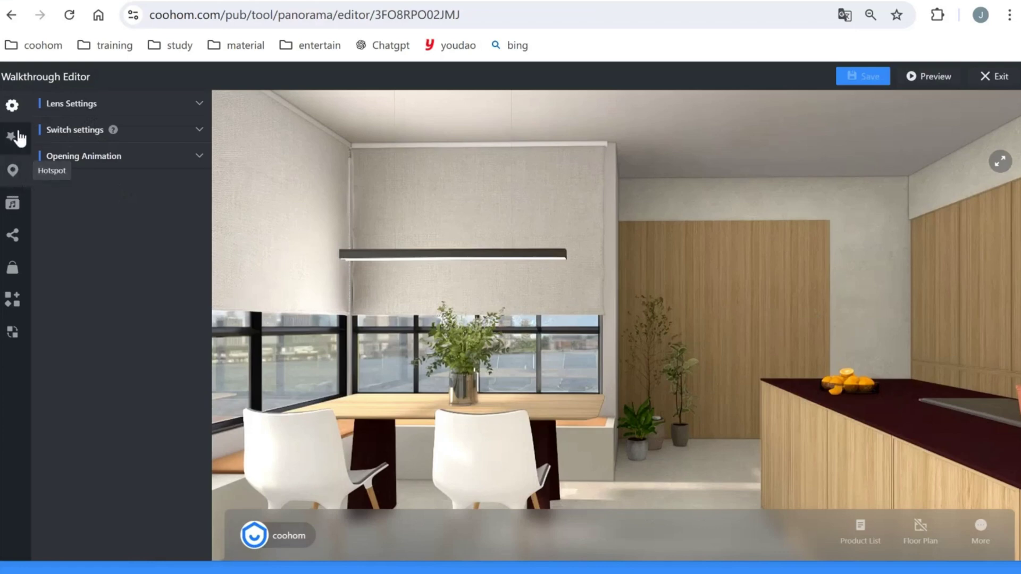
pyautogui.click(199, 107)
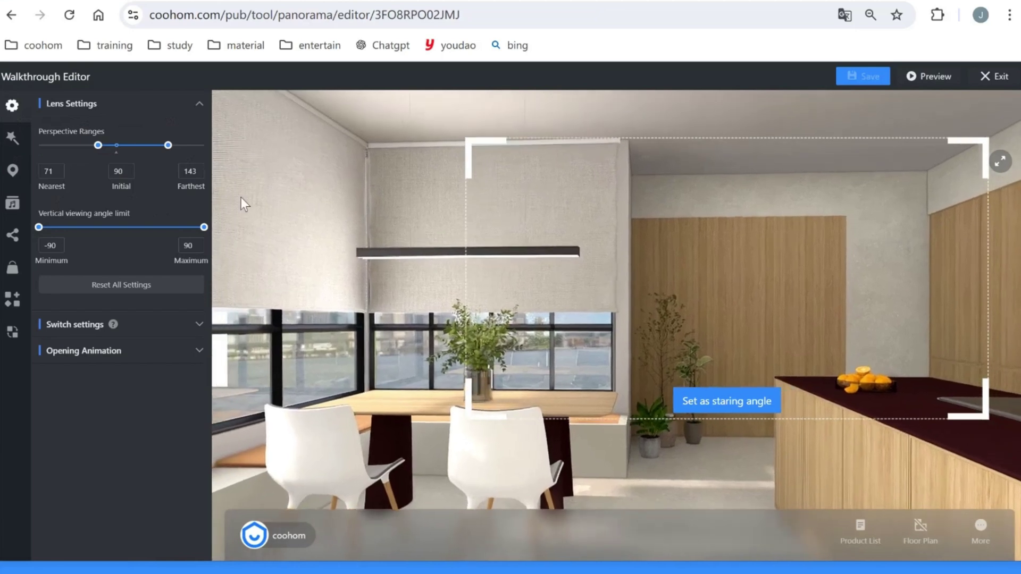
pyautogui.moveTo(168, 145)
pyautogui.mouseDown()
pyautogui.moveTo(156, 146)
pyautogui.moveTo(177, 147)
pyautogui.mouseUp()
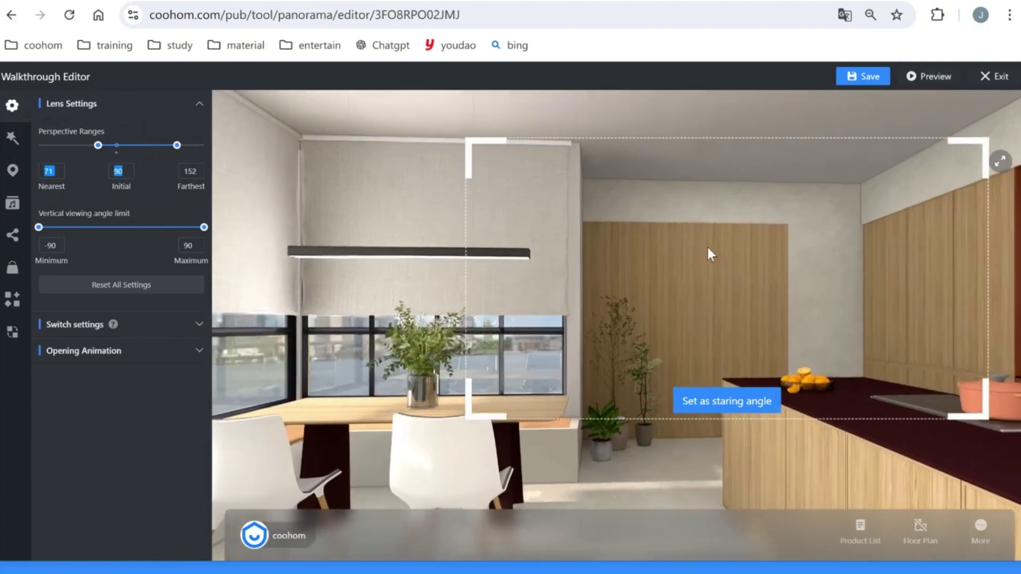
pyautogui.click(120, 173)
pyautogui.doubleClick(123, 172)
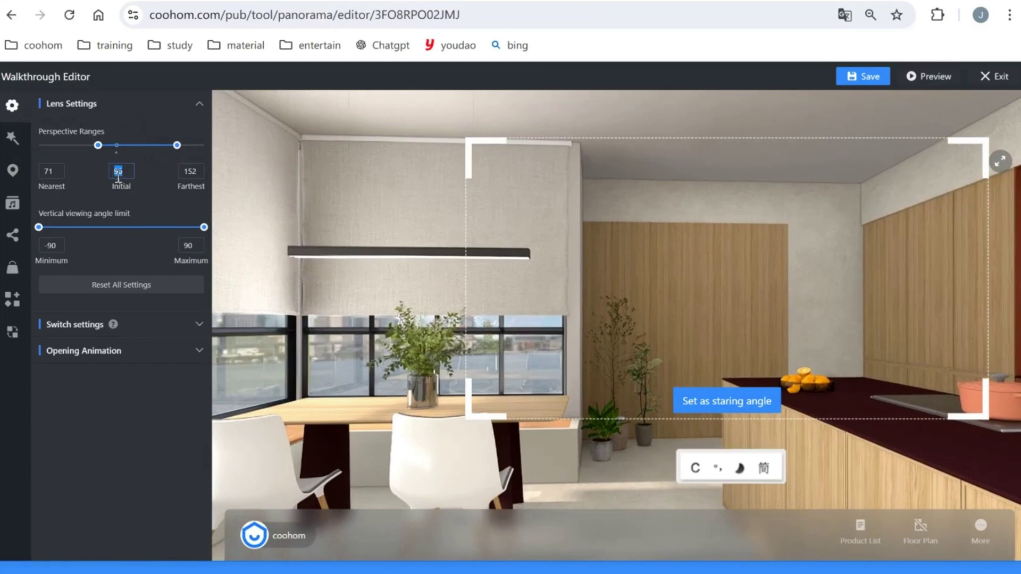
pyautogui.write('100')
pyautogui.press('Return')
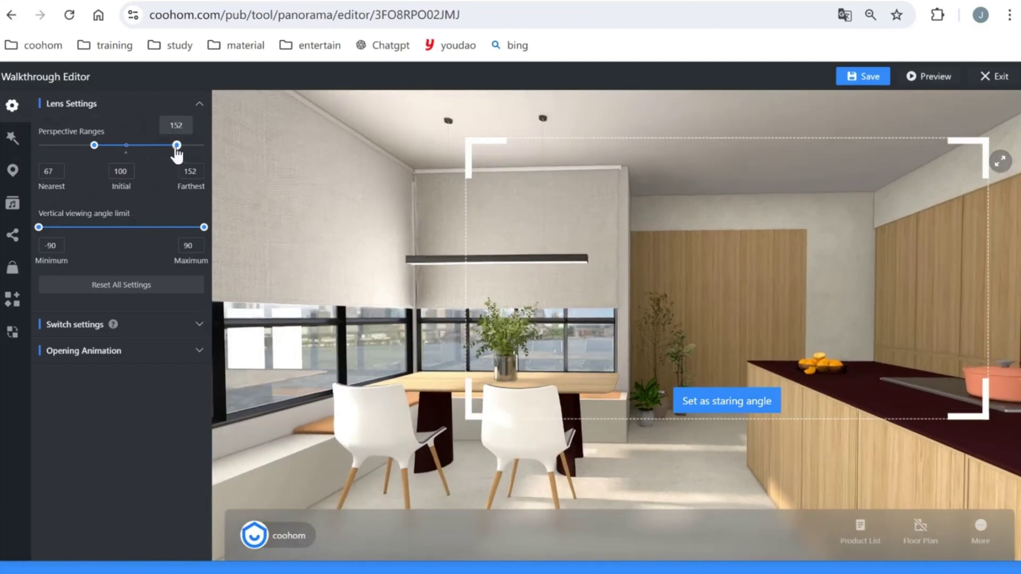
pyautogui.moveTo(178, 146); pyautogui.dragTo(181, 146)
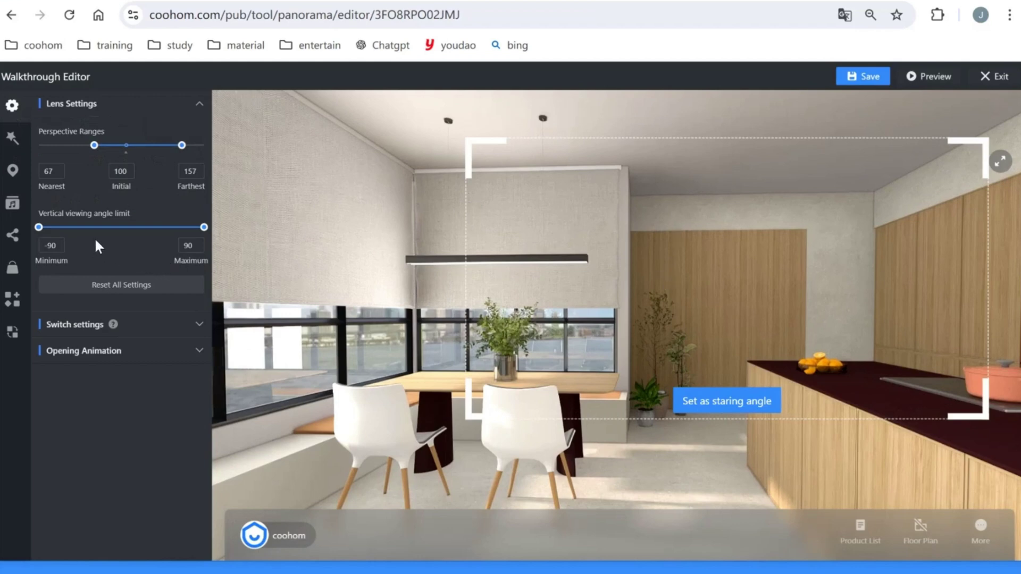
# Turn on auto-rotation as the default state in the walkthrough's switch settings.
pyautogui.moveTo(613, 234); pyautogui.dragTo(645, 449)
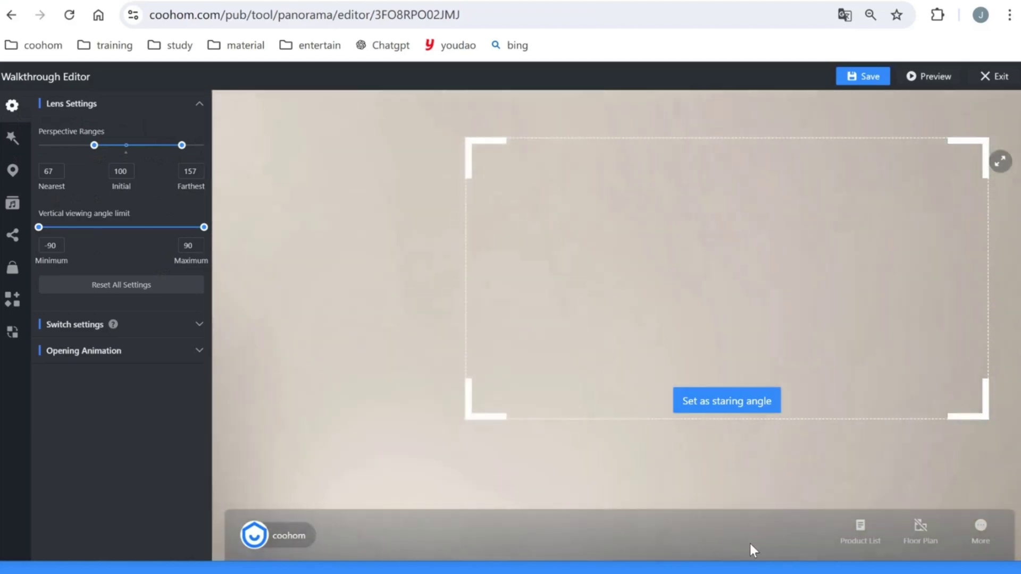
pyautogui.moveTo(659, 505); pyautogui.dragTo(688, 85)
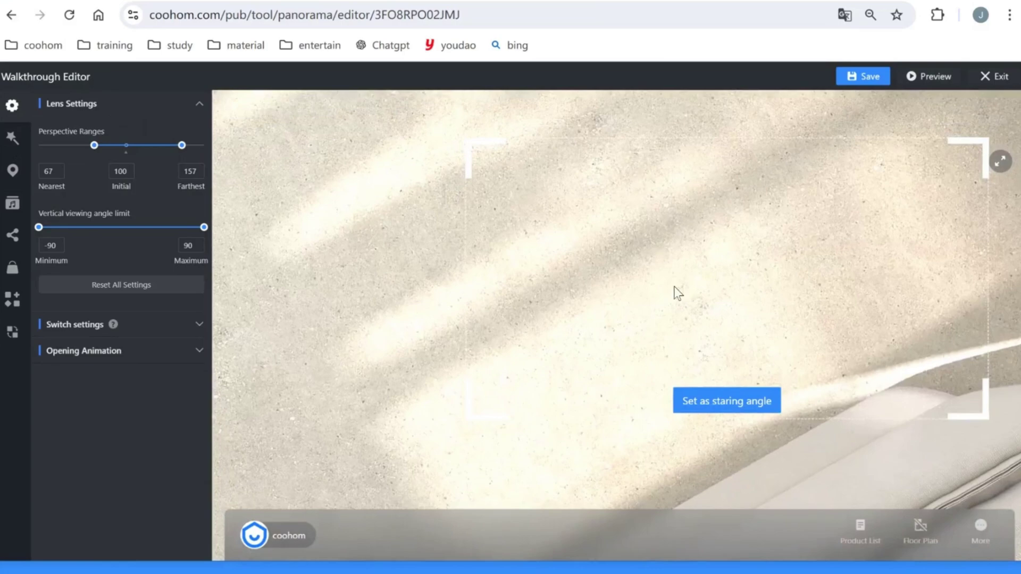
pyautogui.moveTo(678, 294); pyautogui.dragTo(606, 289)
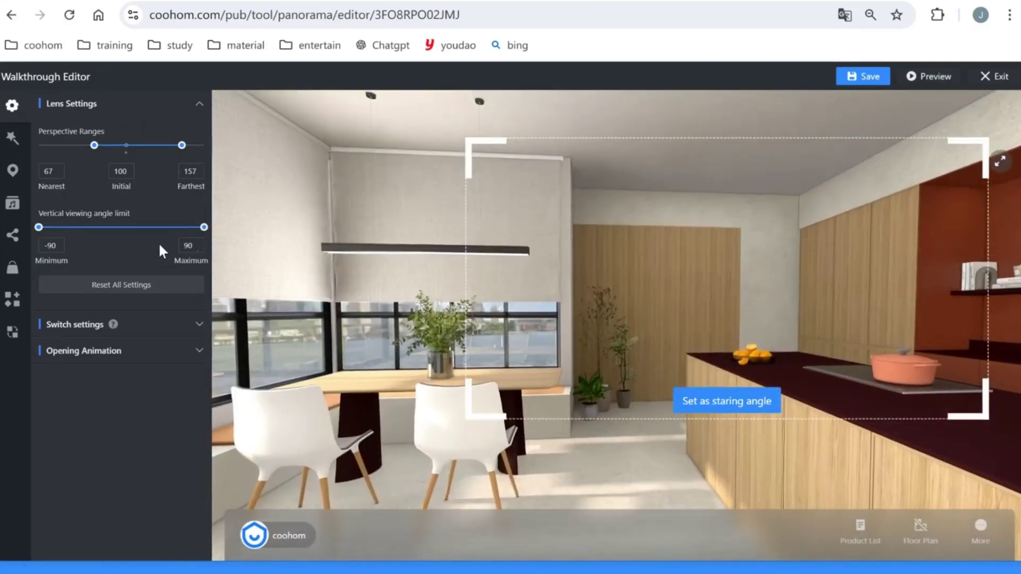
pyautogui.click(145, 330)
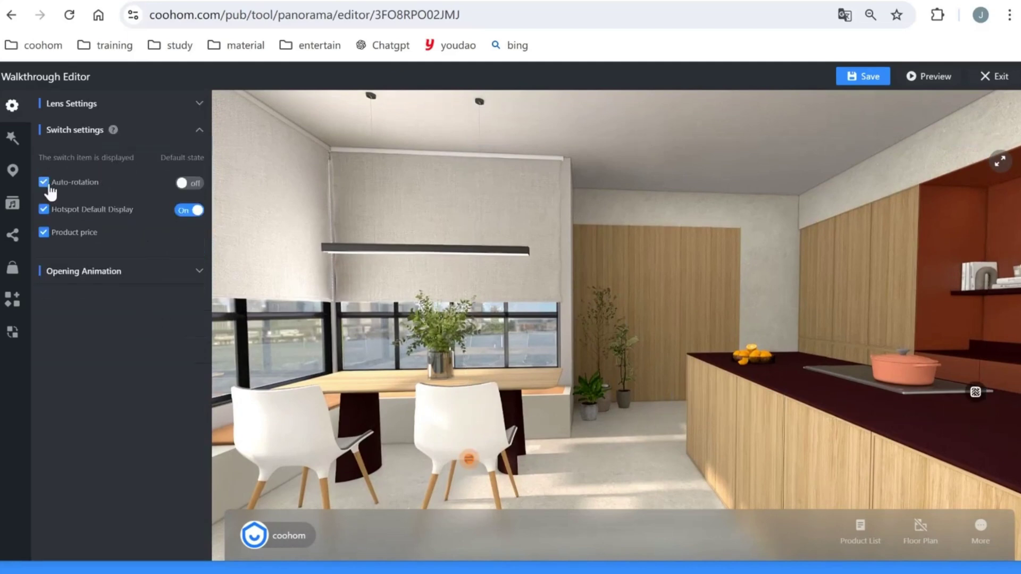
pyautogui.click(180, 184)
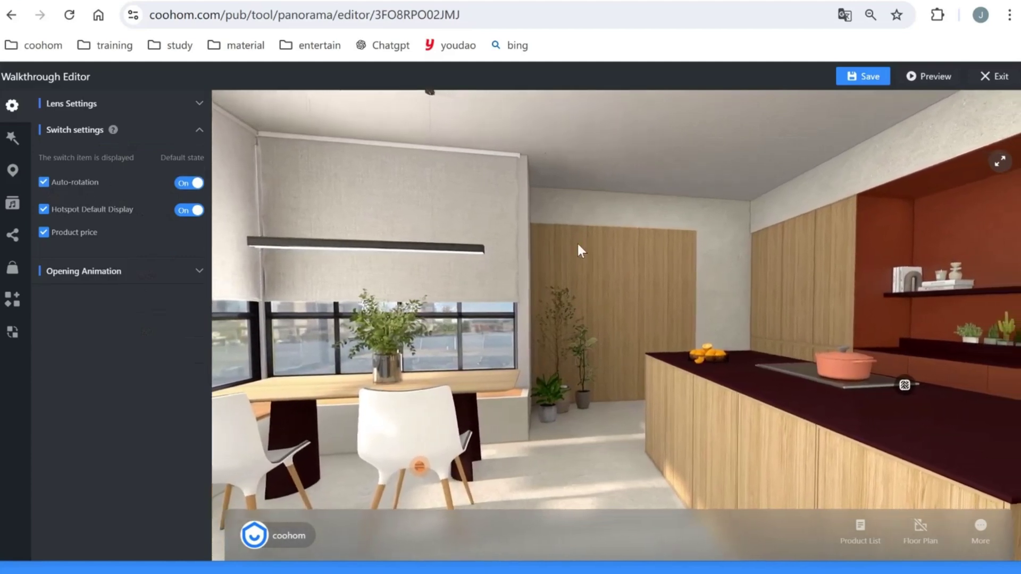
# Turn off the default states of auto-rotation and hotspot display in the walkthrough's switch settings.
pyautogui.click(189, 183)
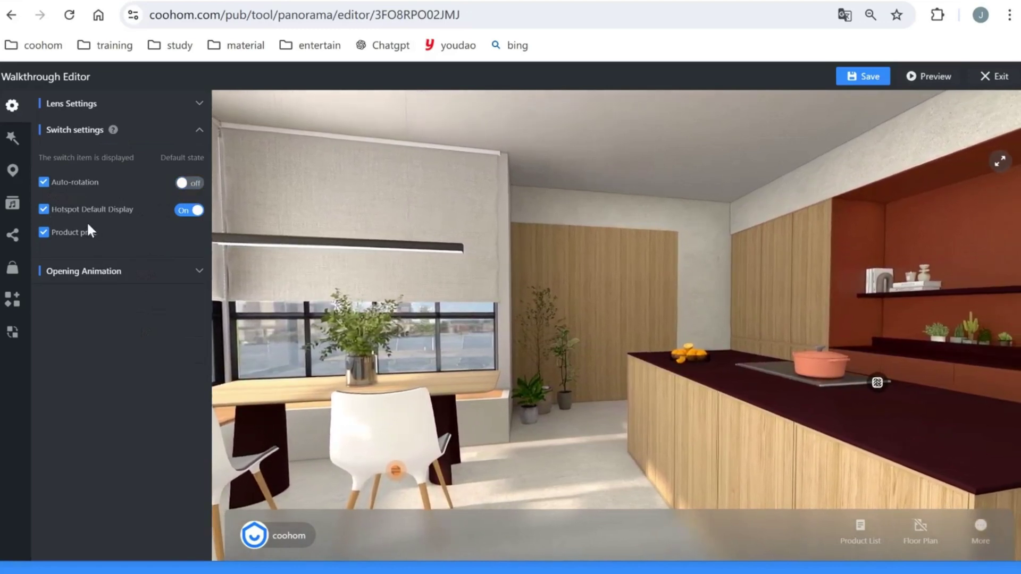
pyautogui.click(193, 222)
pyautogui.click(191, 211)
pyautogui.moveTo(723, 260); pyautogui.dragTo(730, 311)
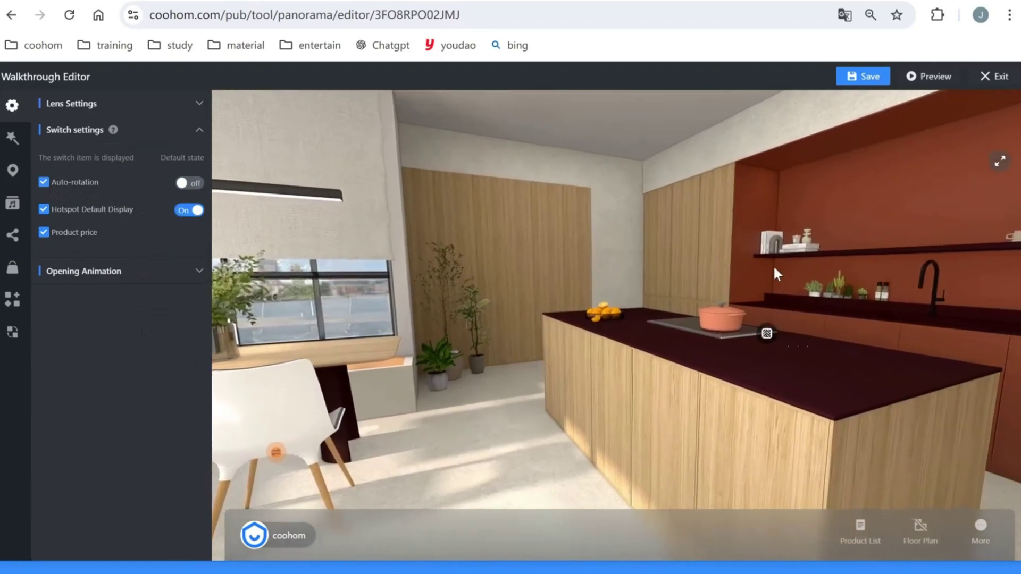
pyautogui.click(188, 212)
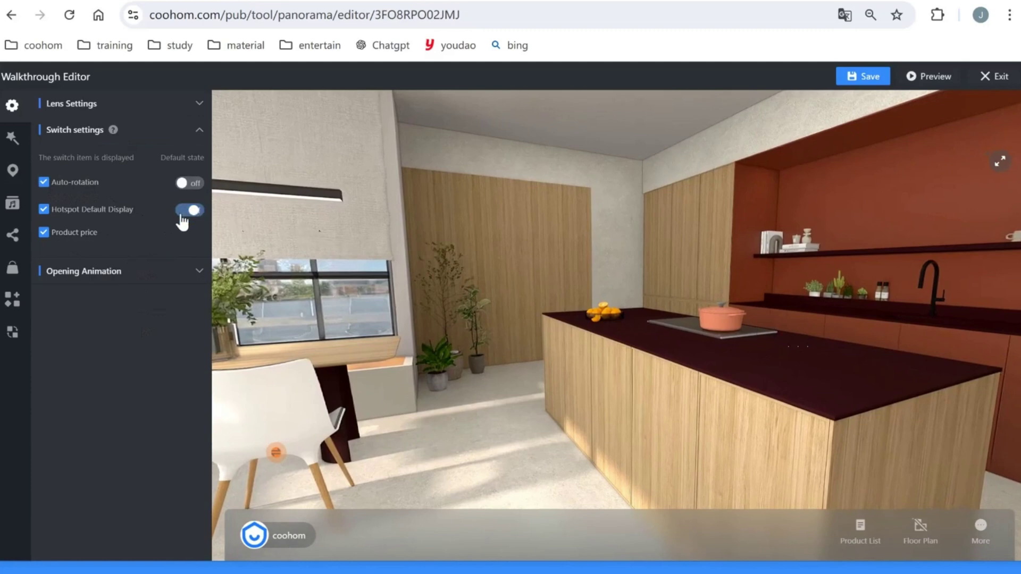
pyautogui.click(43, 233)
pyautogui.click(43, 234)
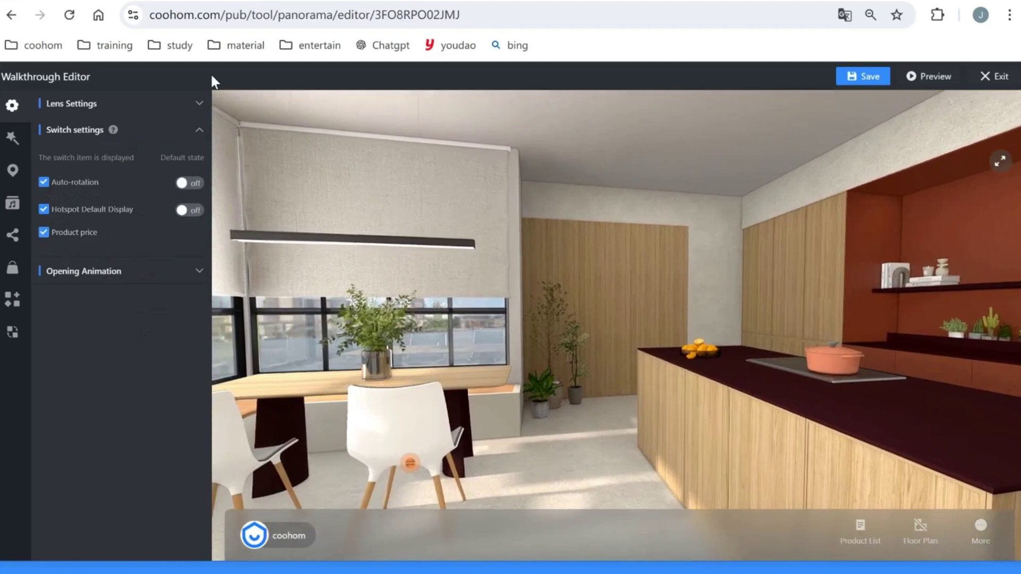
# Examine the previews of the Astro Zoom and Horizon Wander opening animations.
pyautogui.click(197, 274)
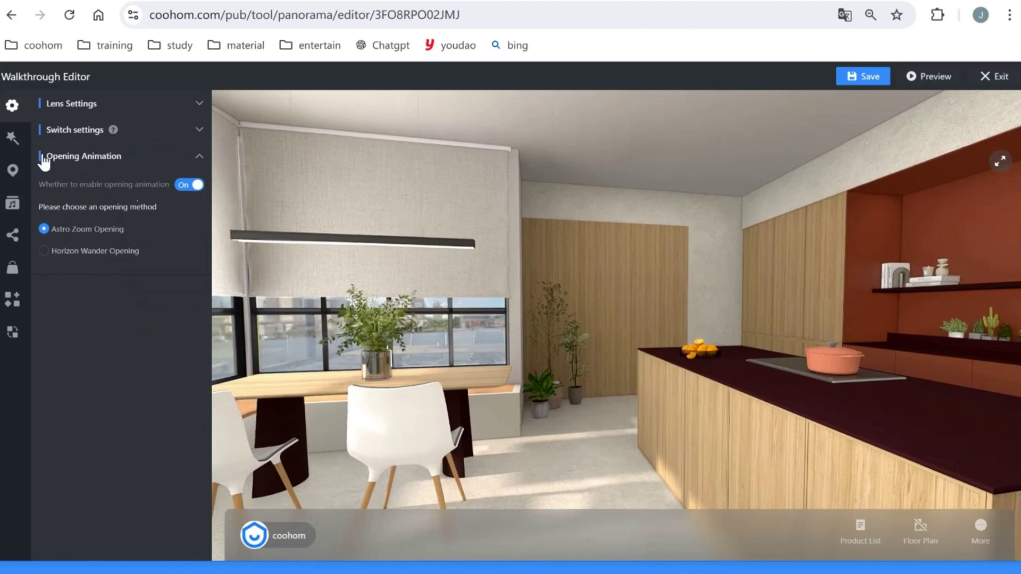
pyautogui.moveTo(77, 235)
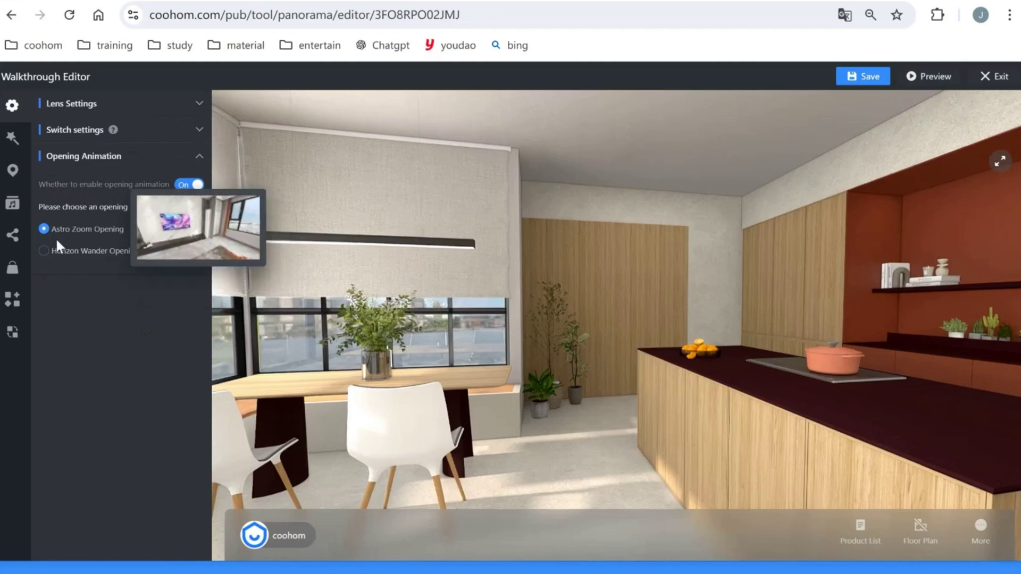
pyautogui.moveTo(58, 257)
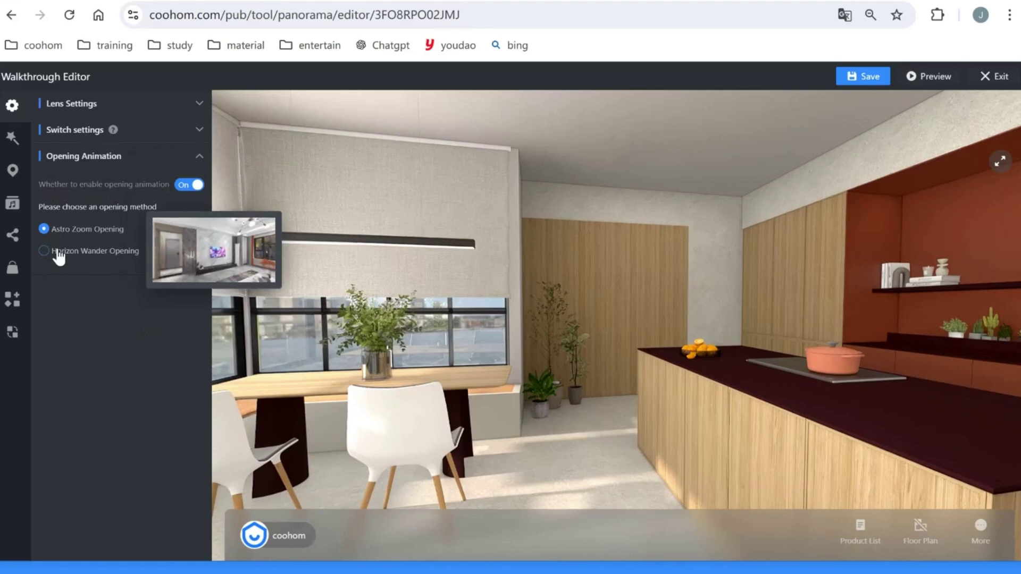
# Try the Ins wind, Japanese, Movie and Clear filters on the scene and apply the Modern grey filter.
pyautogui.click(19, 138)
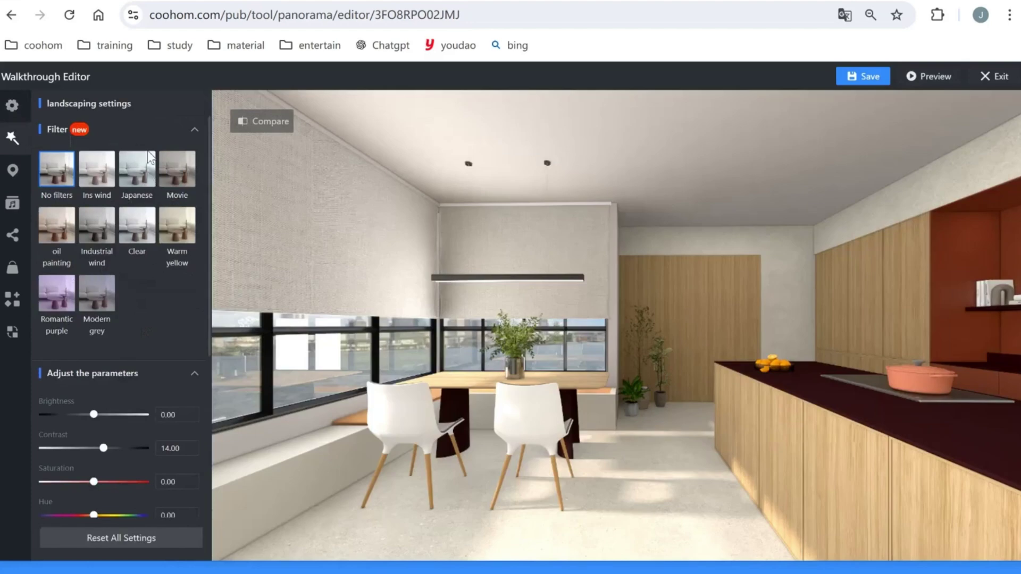
pyautogui.click(96, 181)
pyautogui.click(133, 174)
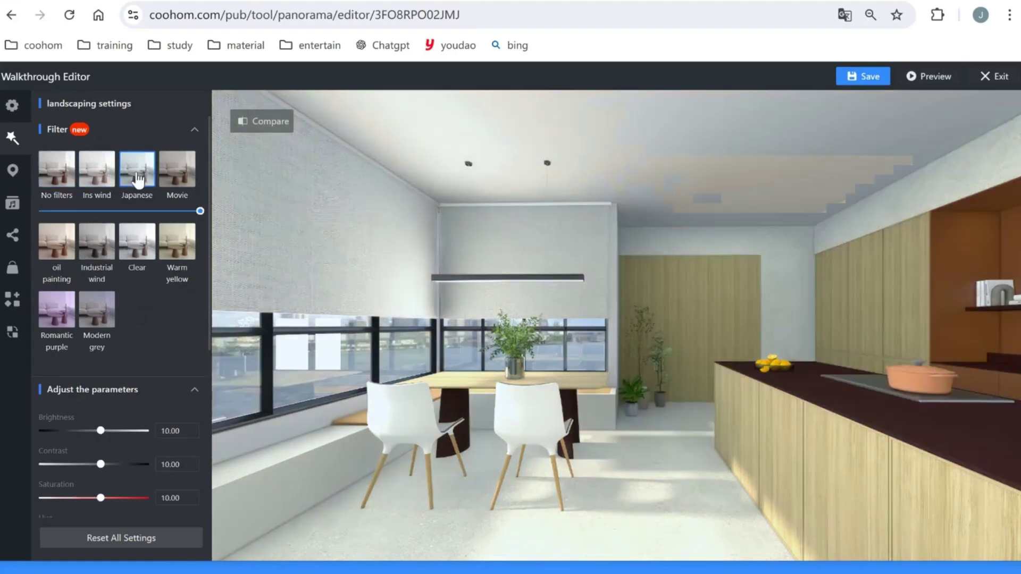
pyautogui.click(173, 191)
pyautogui.click(139, 258)
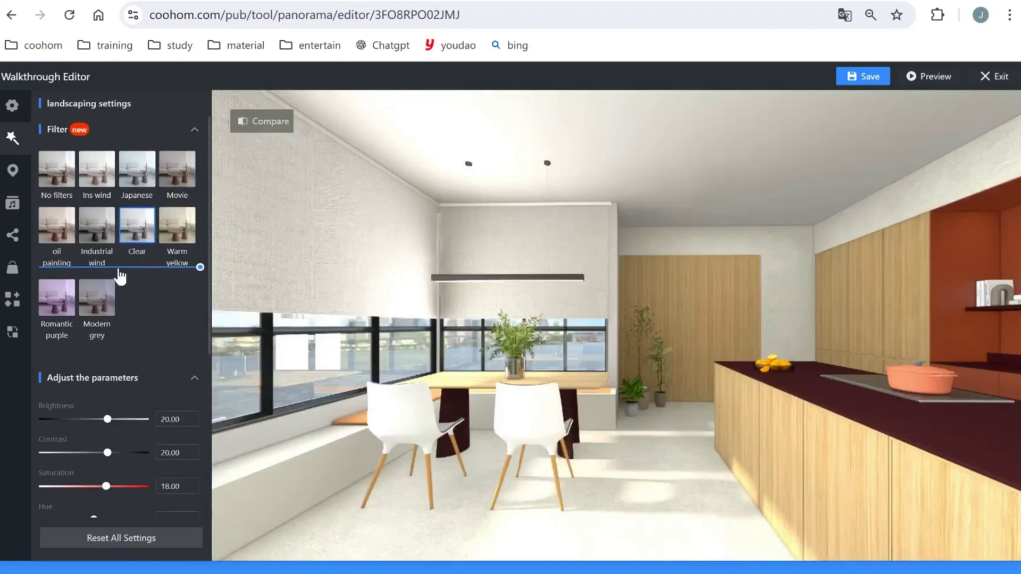
pyautogui.click(99, 302)
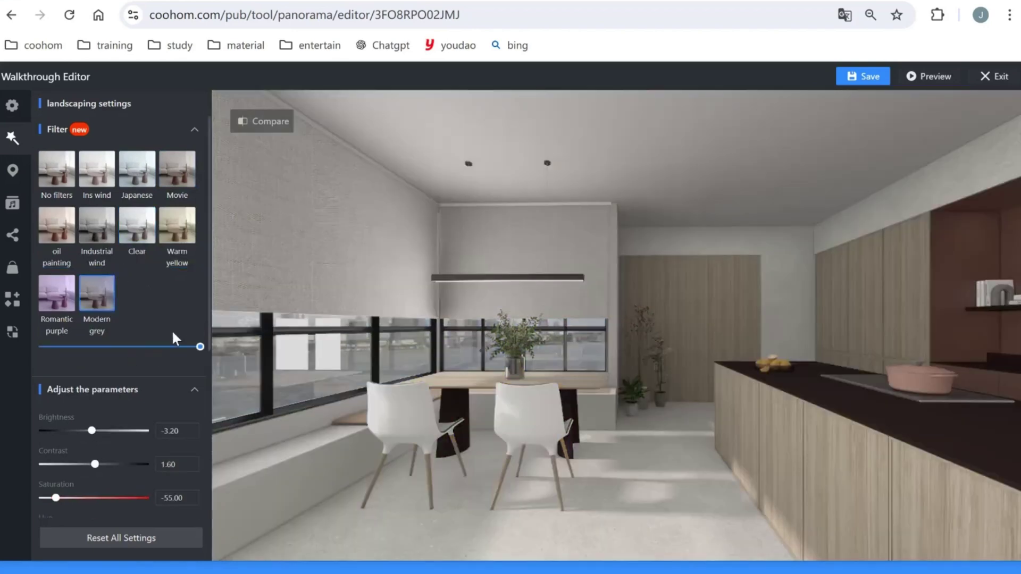
# Adjust the filter's parameters to brightness -9, saturation -14 and level 0.54.
pyautogui.scroll(-3, 128, 359)
pyautogui.moveTo(92, 269); pyautogui.dragTo(87, 269)
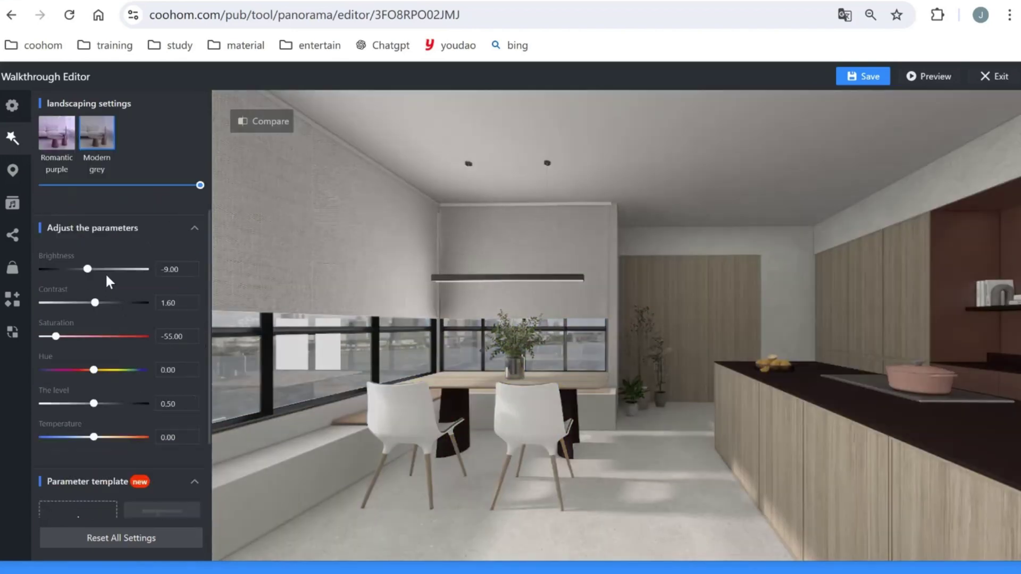
pyautogui.moveTo(82, 336); pyautogui.dragTo(74, 336)
pyautogui.scroll(1, 94, 315)
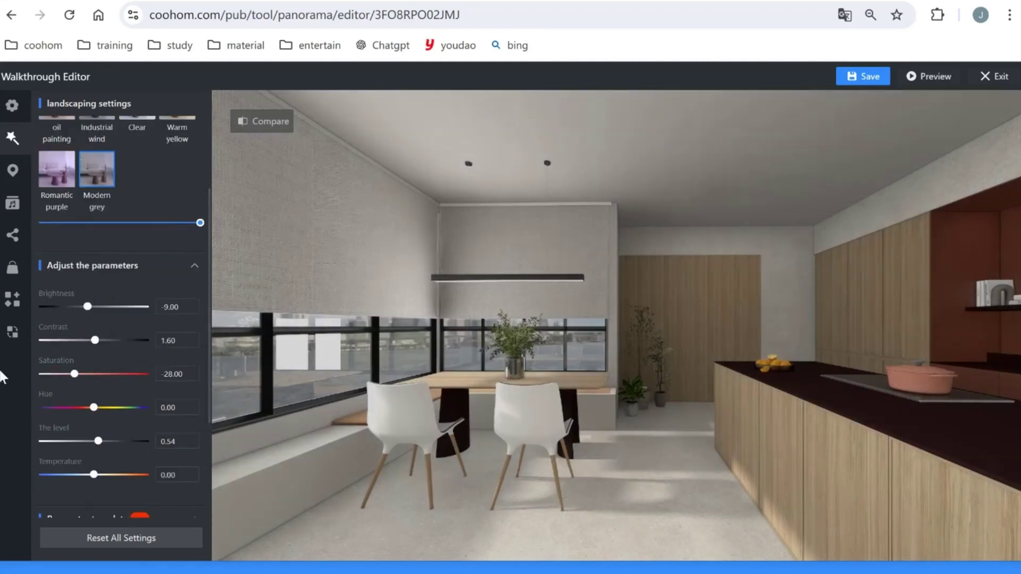
pyautogui.moveTo(74, 374); pyautogui.dragTo(84, 374)
pyautogui.scroll(-3, 87, 375)
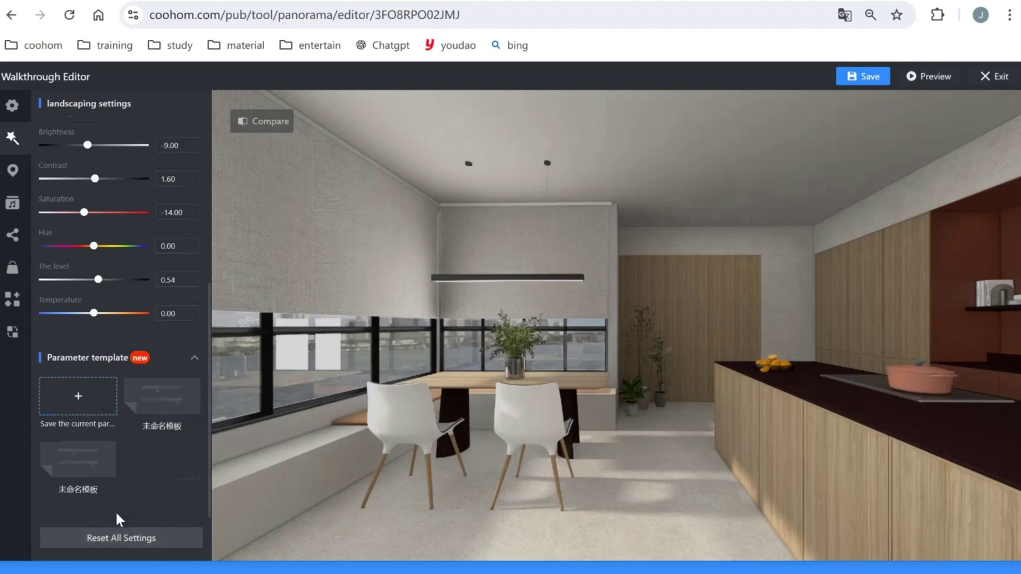
# Delete the existing livingroom image hotspot and the tv text hotspot from the walkthrough.
pyautogui.click(13, 170)
pyautogui.click(192, 184)
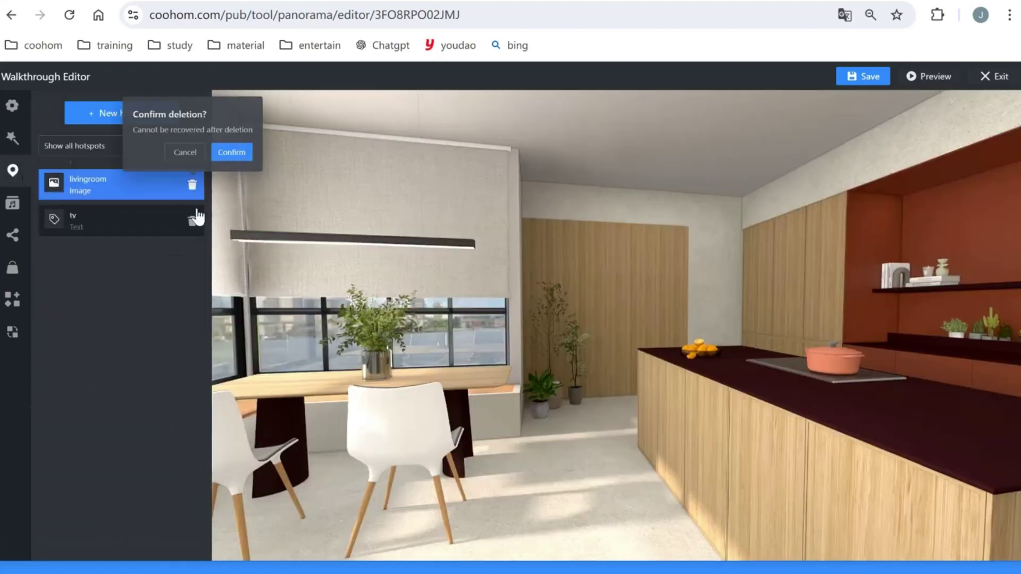
pyautogui.click(231, 151)
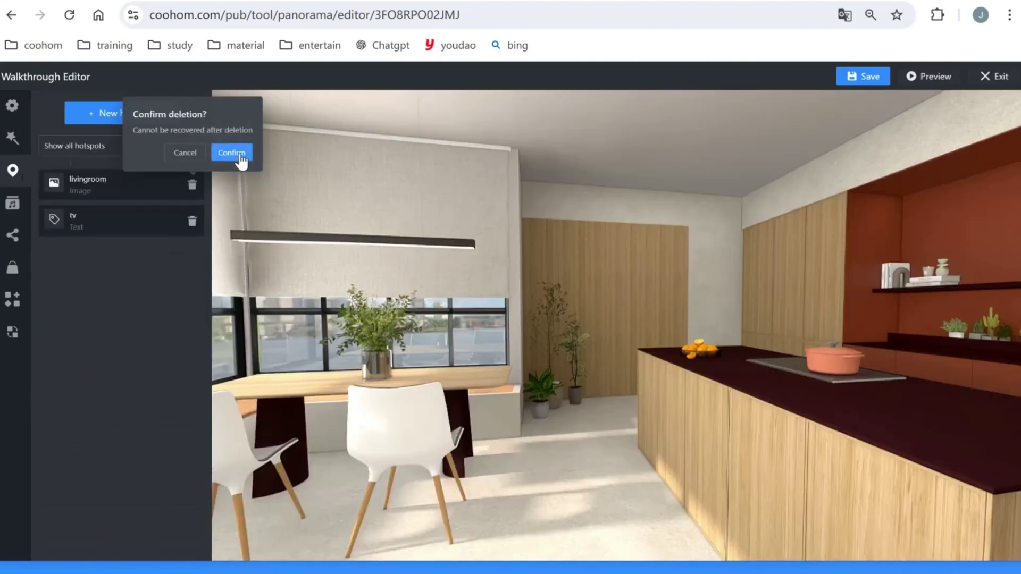
pyautogui.click(238, 156)
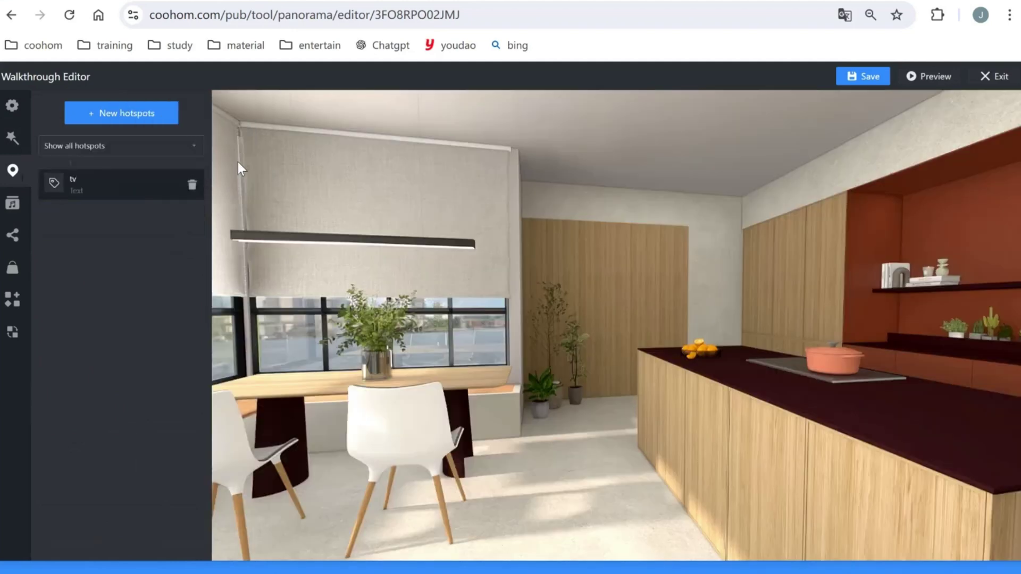
pyautogui.click(192, 184)
pyautogui.click(232, 153)
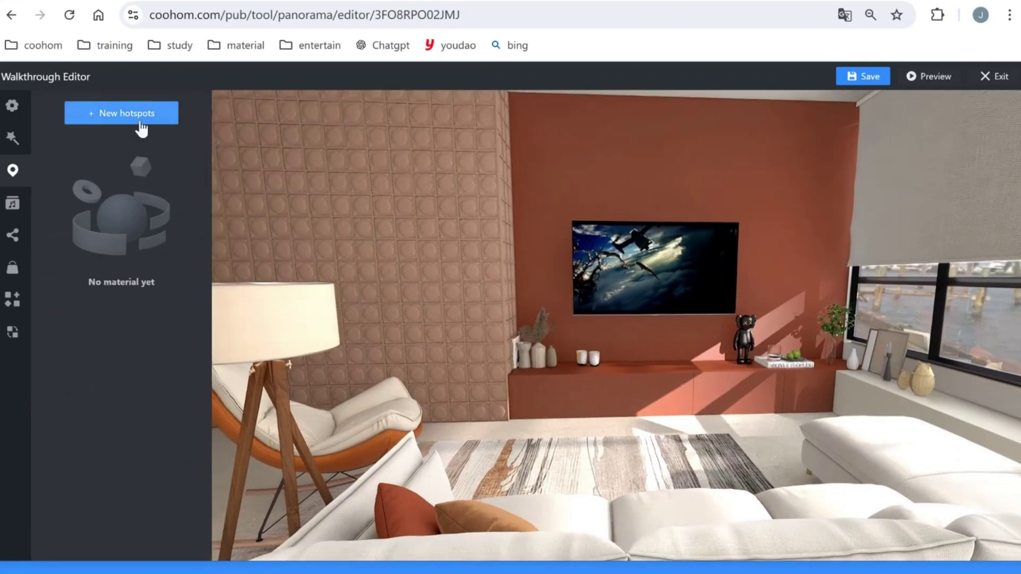
# Create a new text hotspot for the living room named tv, with the blue text tag style.
pyautogui.click(140, 120)
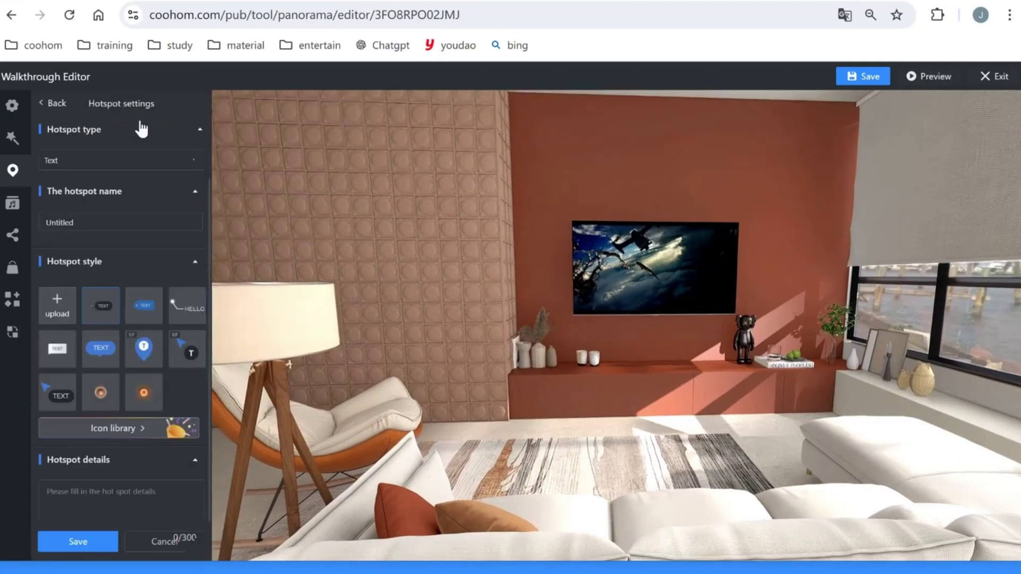
pyautogui.click(164, 162)
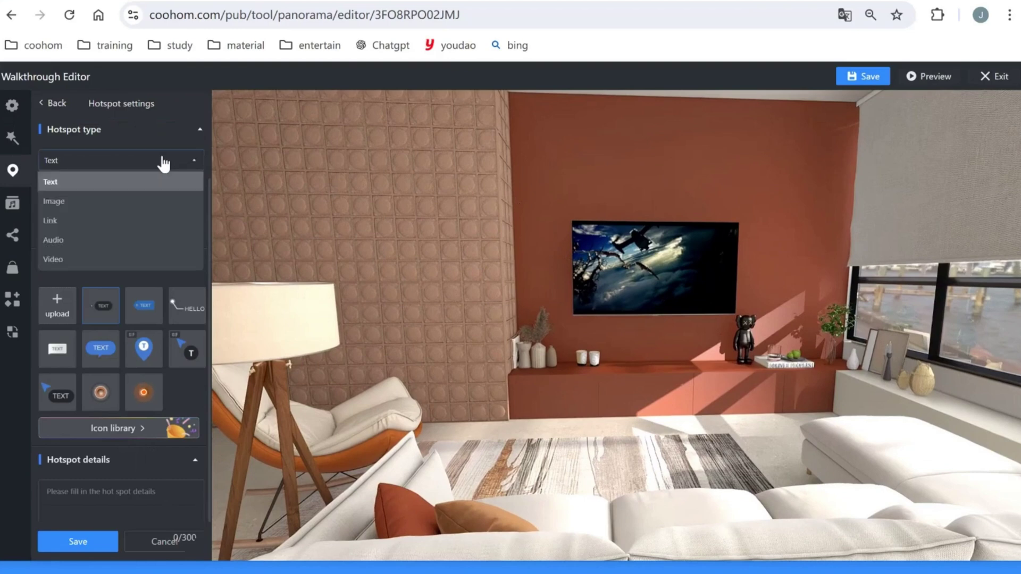
pyautogui.click(130, 183)
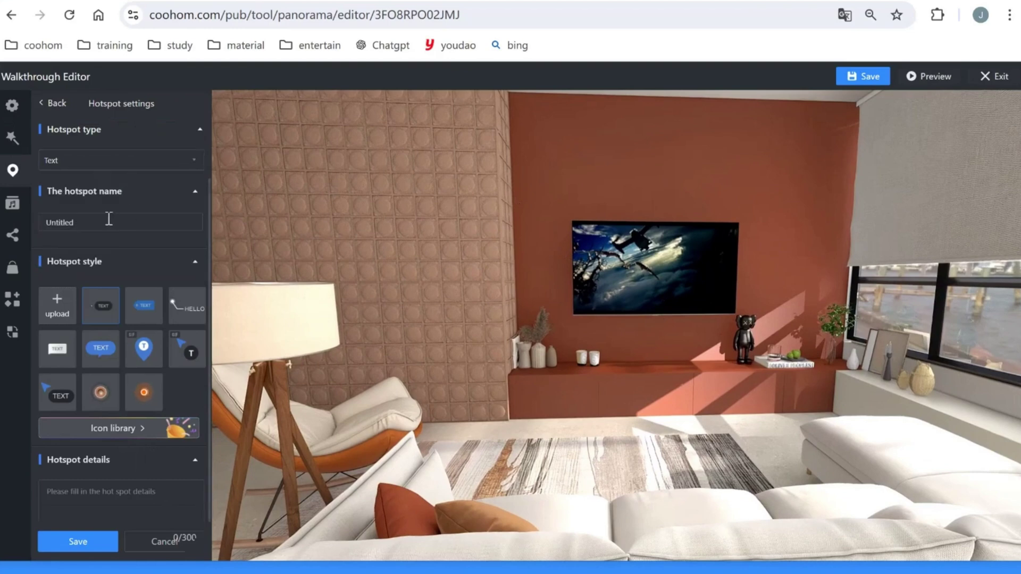
pyautogui.moveTo(109, 220); pyautogui.dragTo(8, 226)
pyautogui.write('tv')
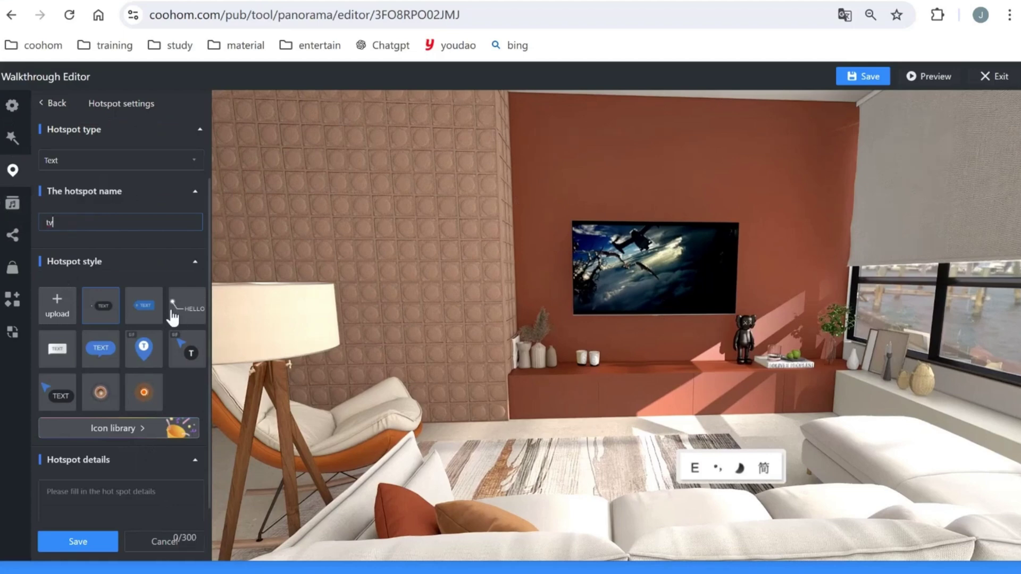
pyautogui.click(149, 320)
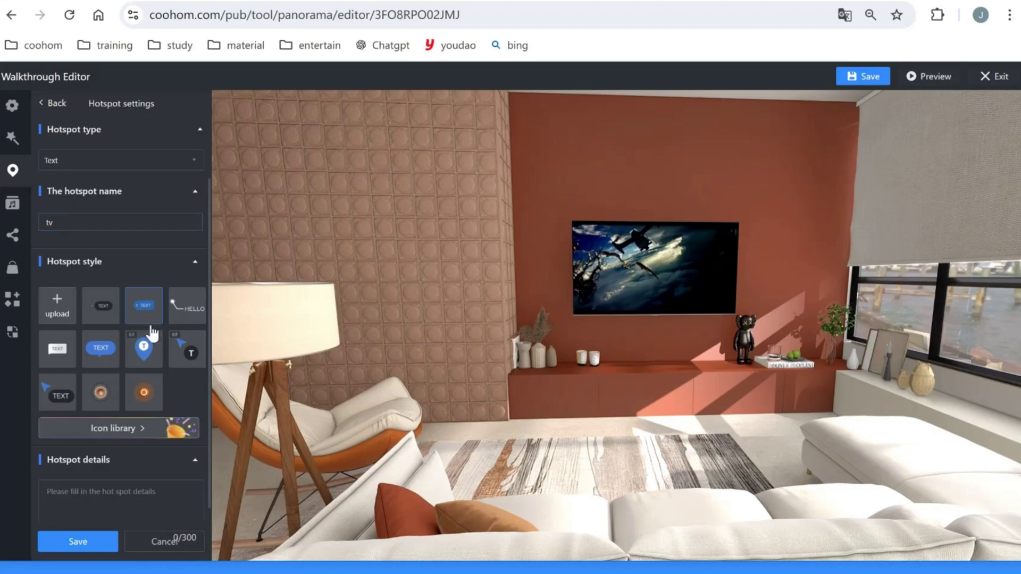
# Enter nicetv as the tv hotspot's details and save the hotspot.
pyautogui.click(114, 462)
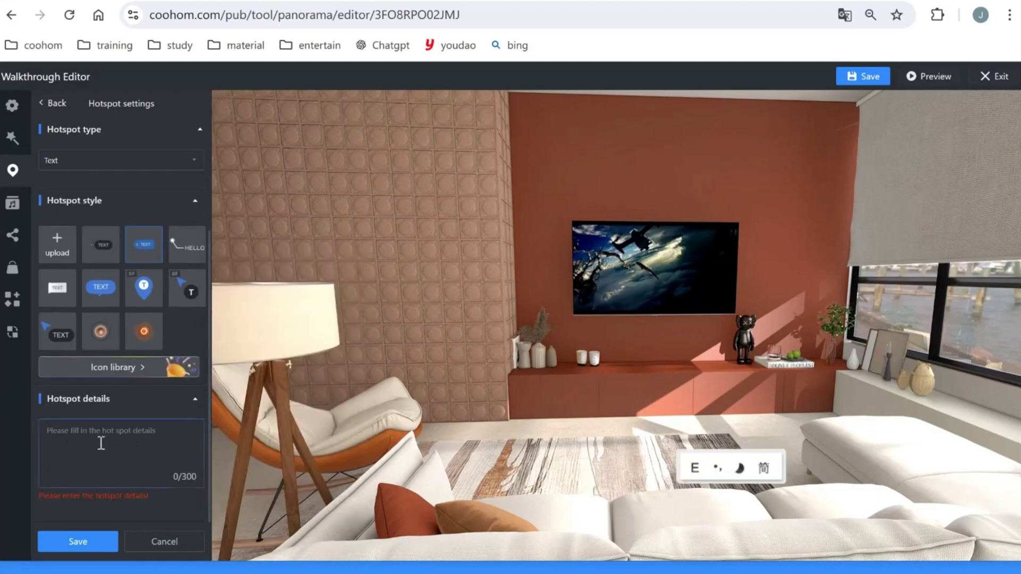
pyautogui.write('nive')
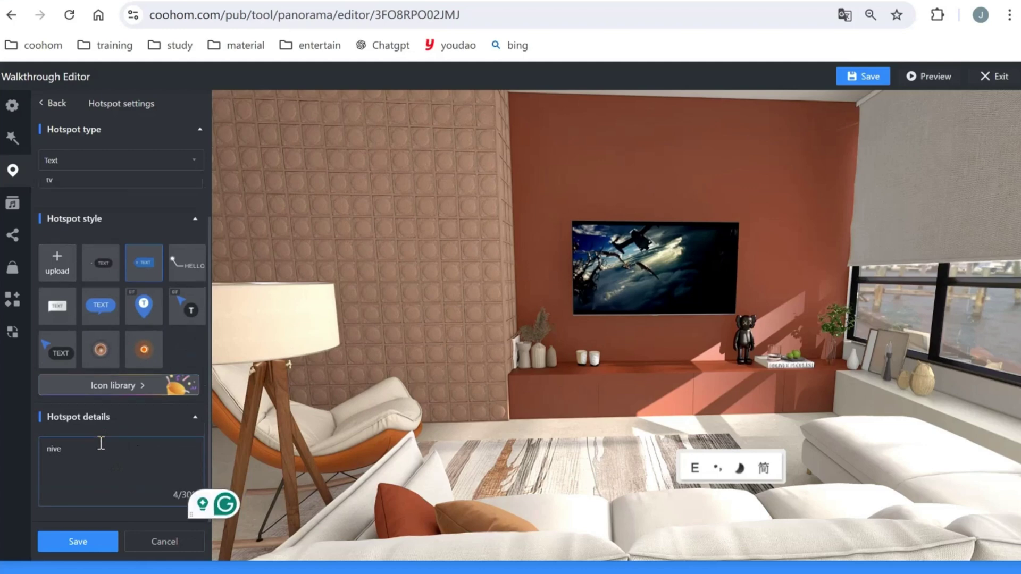
pyautogui.press('BackSpace')
pyautogui.press('BackSpace')
pyautogui.write('cetv')
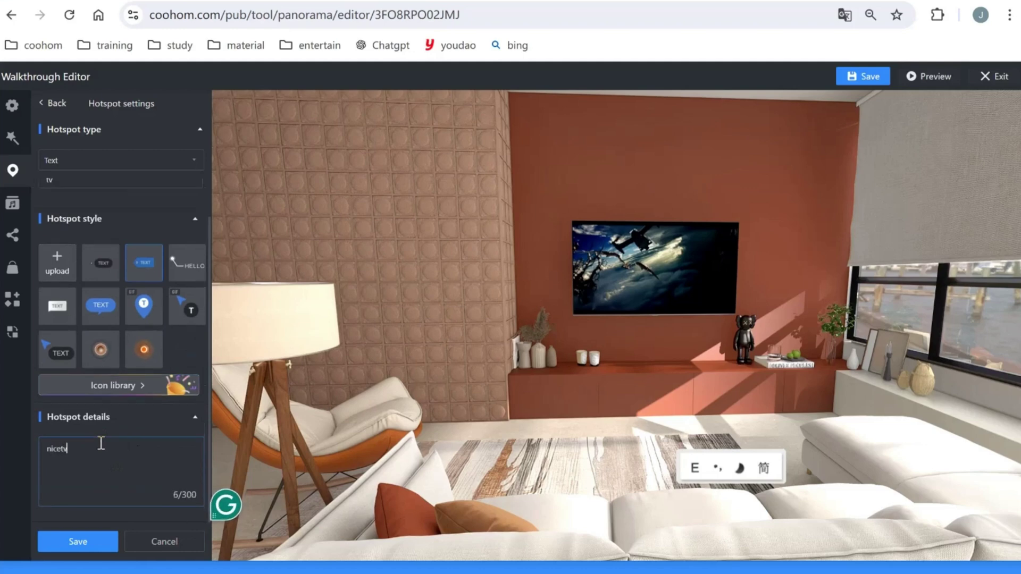
pyautogui.click(107, 541)
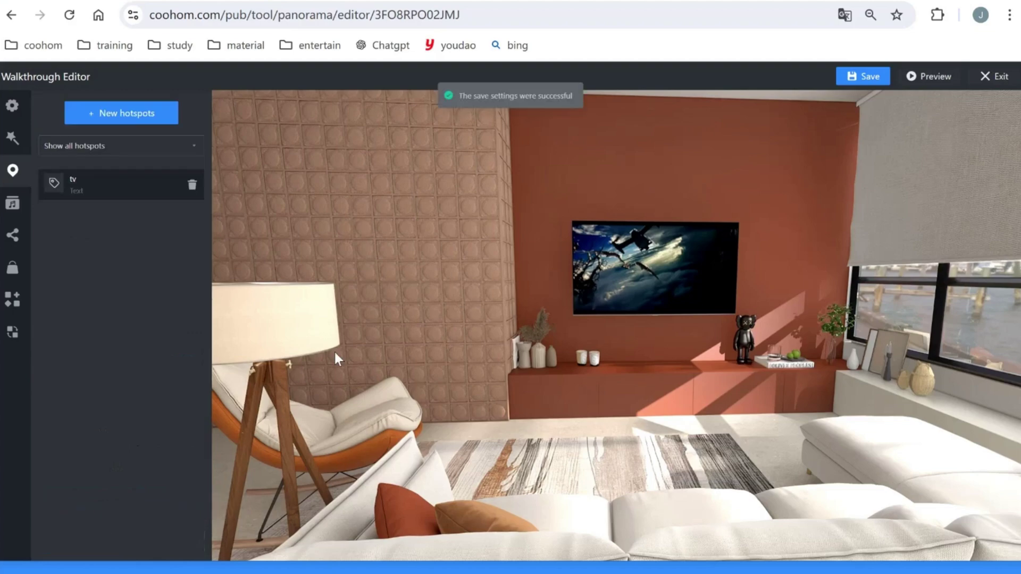
# Turn on the default display of hotspots and move the tv hotspot to the upper-right corner of the television.
pyautogui.moveTo(546, 283); pyautogui.dragTo(612, 187)
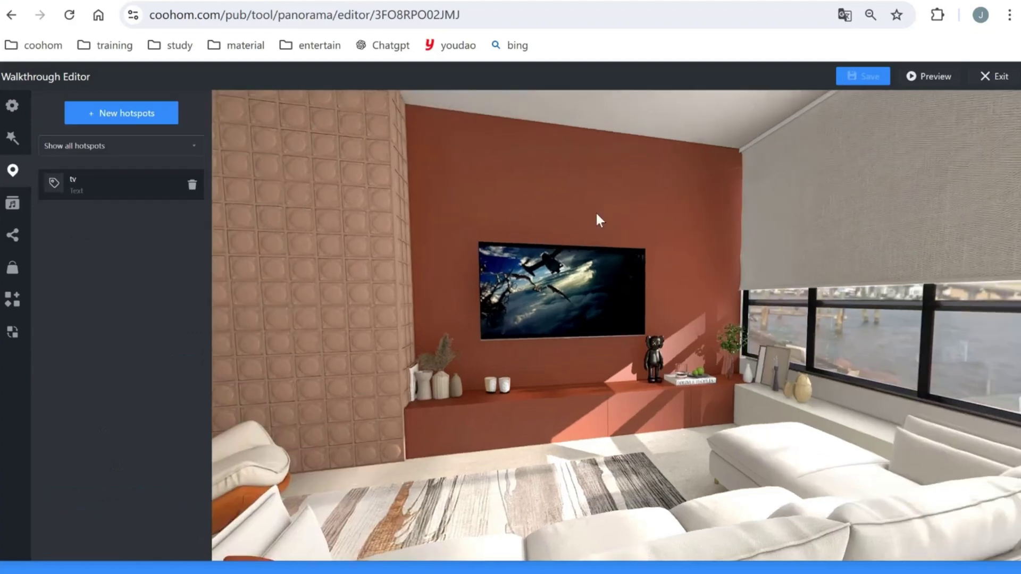
pyautogui.moveTo(739, 211); pyautogui.dragTo(559, 234)
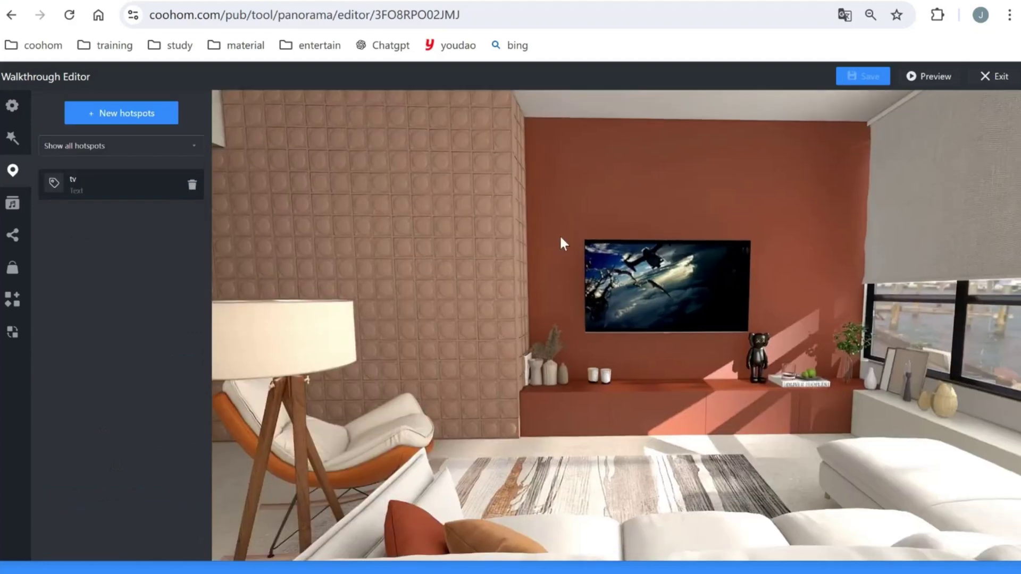
pyautogui.moveTo(785, 213); pyautogui.dragTo(774, 326)
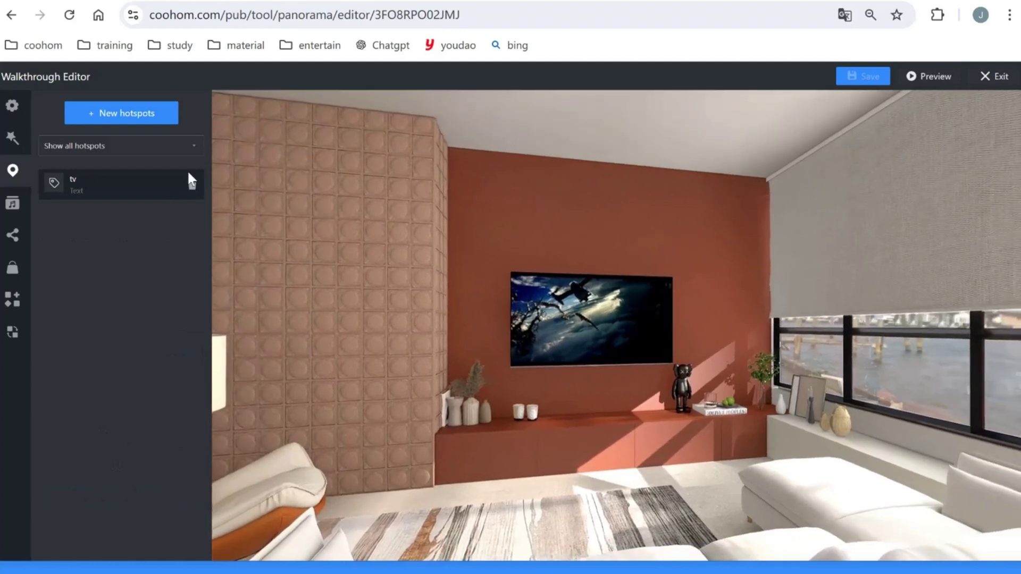
pyautogui.click(12, 106)
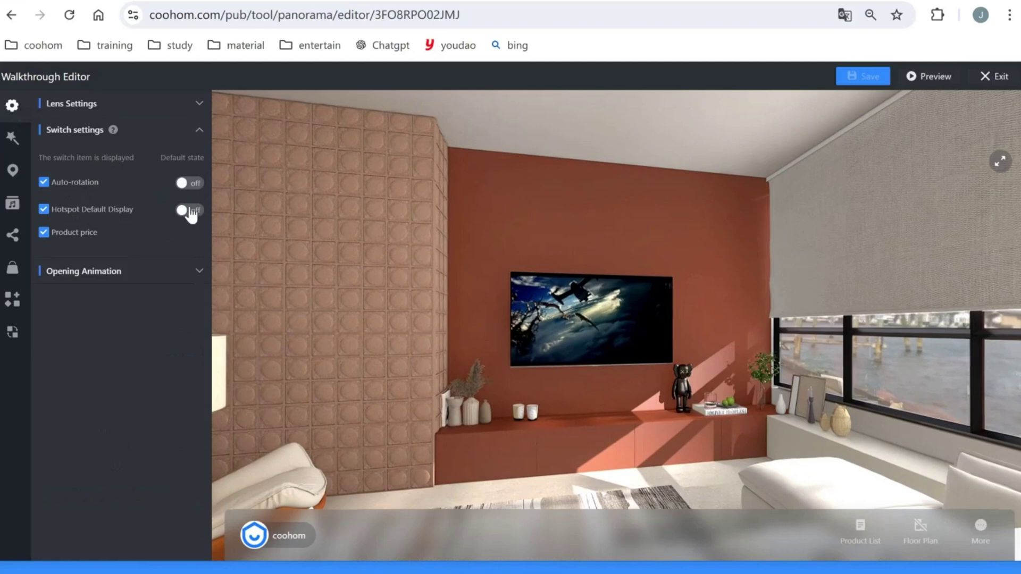
pyautogui.click(190, 210)
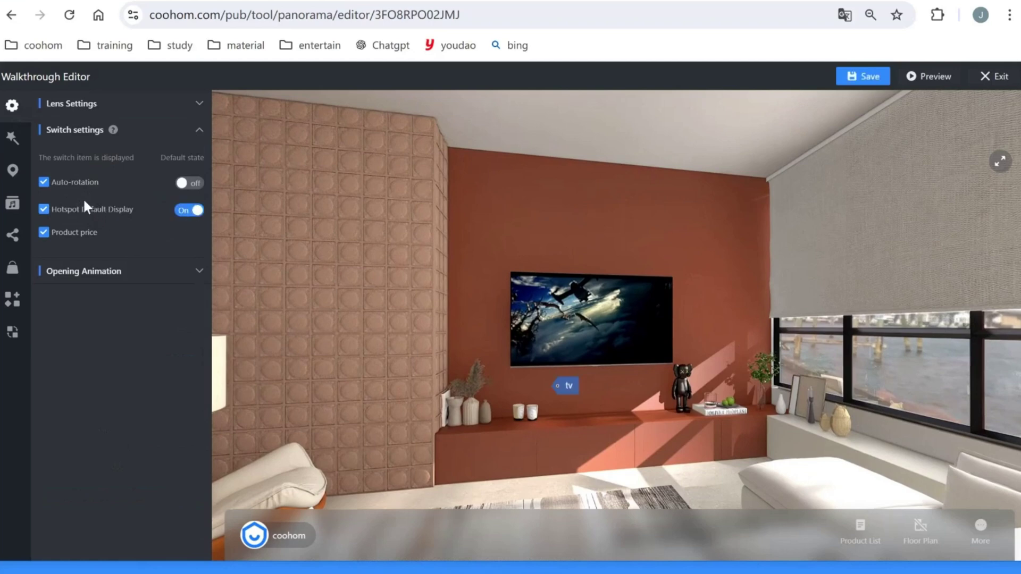
pyautogui.click(16, 179)
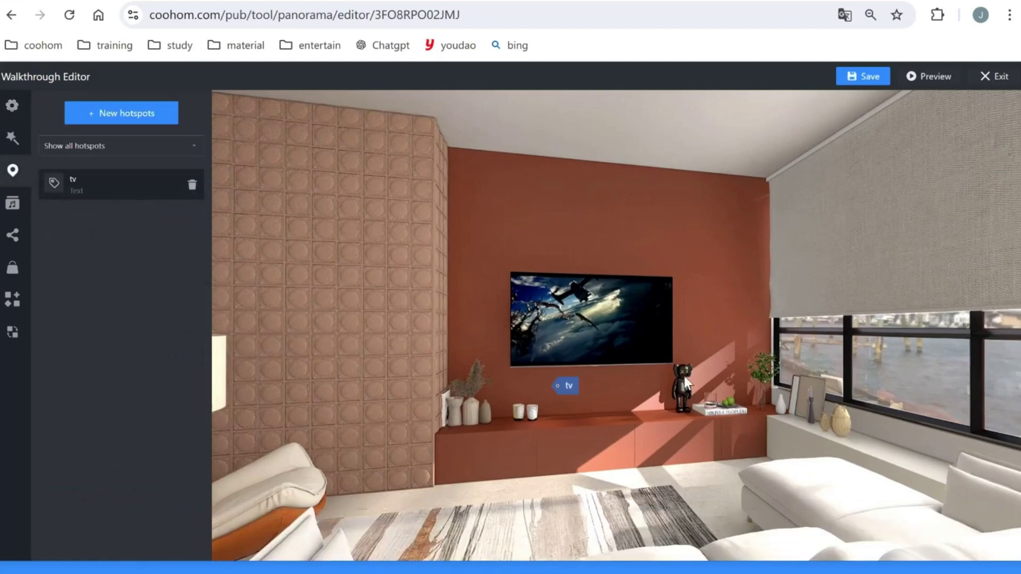
pyautogui.moveTo(564, 385); pyautogui.dragTo(681, 279)
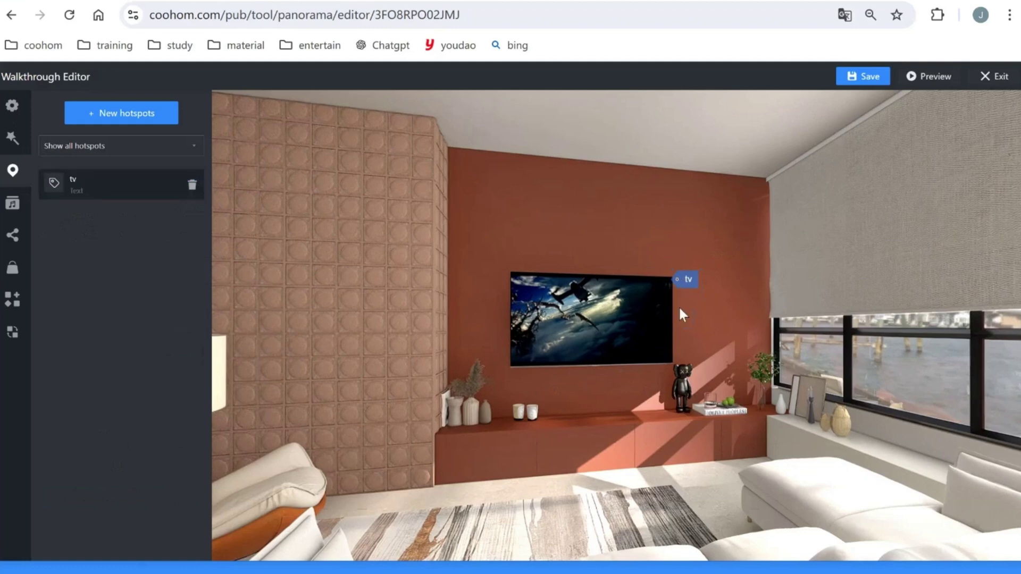
# Create a new image hotspot named livingroom.
pyautogui.click(154, 114)
pyautogui.click(130, 159)
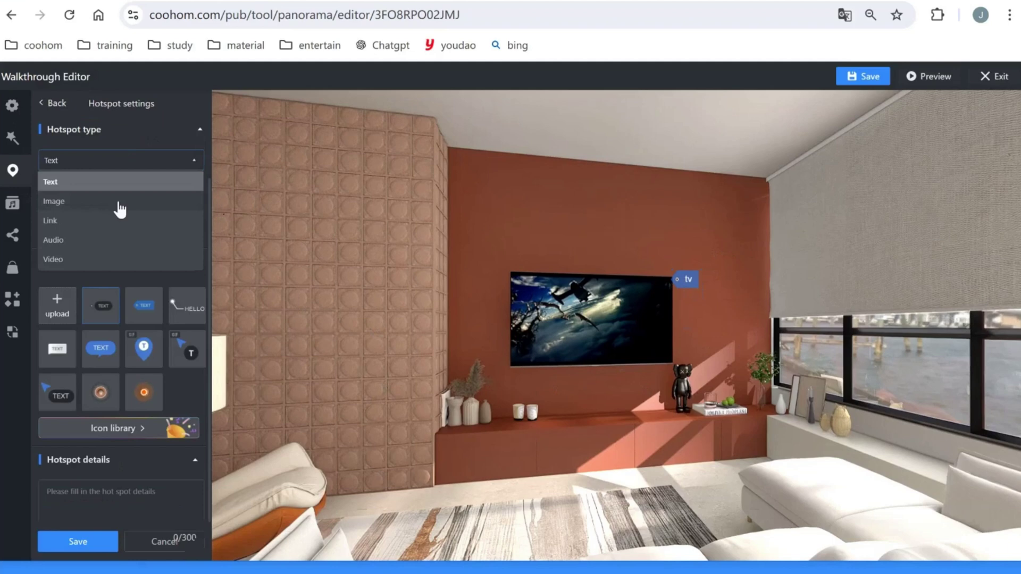
pyautogui.click(120, 202)
pyautogui.moveTo(77, 223); pyautogui.dragTo(45, 220)
pyautogui.write('livingroom')
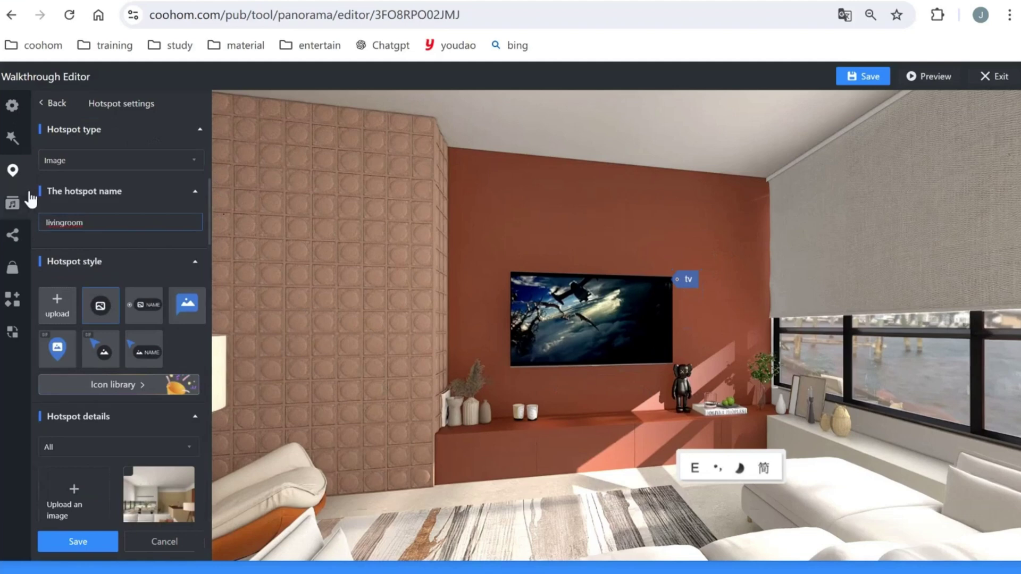
# Give the livingroom hotspot the blue image bubble style, attach a living room rendering showing the sofa and floor lamp, and save it.
pyautogui.scroll(-2, 79, 239)
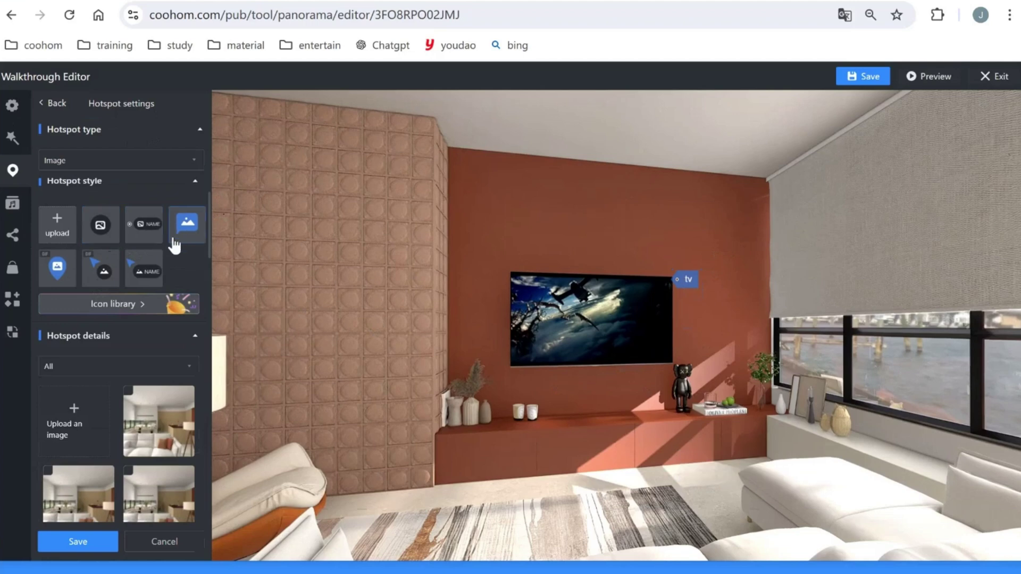
pyautogui.scroll(-5, 146, 298)
pyautogui.scroll(5, 148, 314)
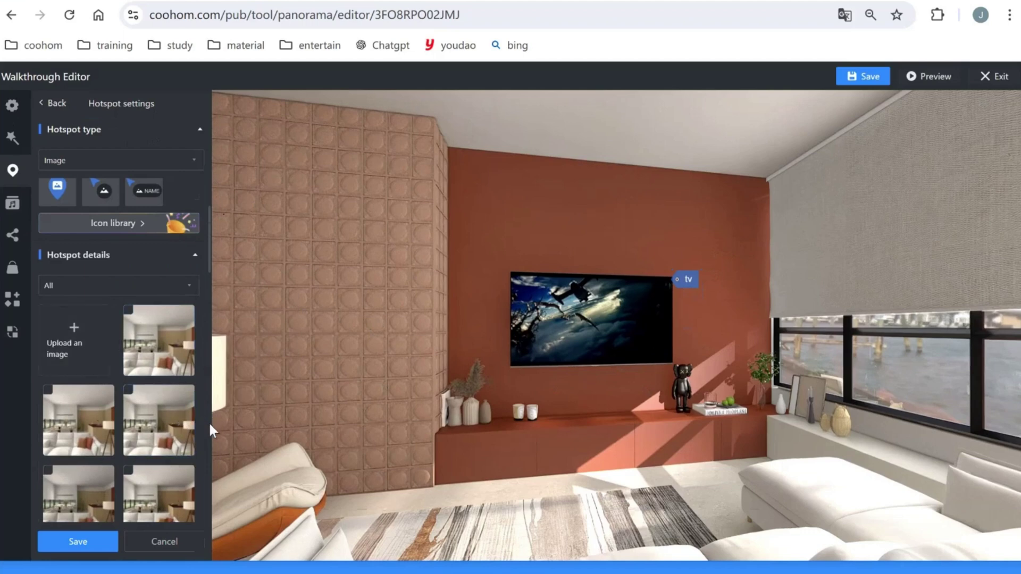
pyautogui.scroll(-3, 154, 478)
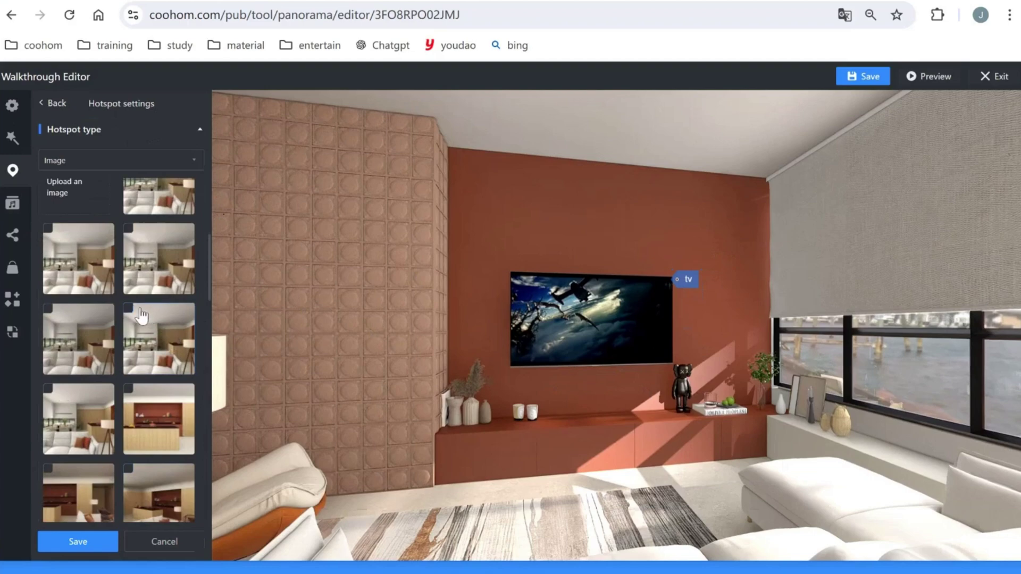
pyautogui.scroll(-3, 146, 319)
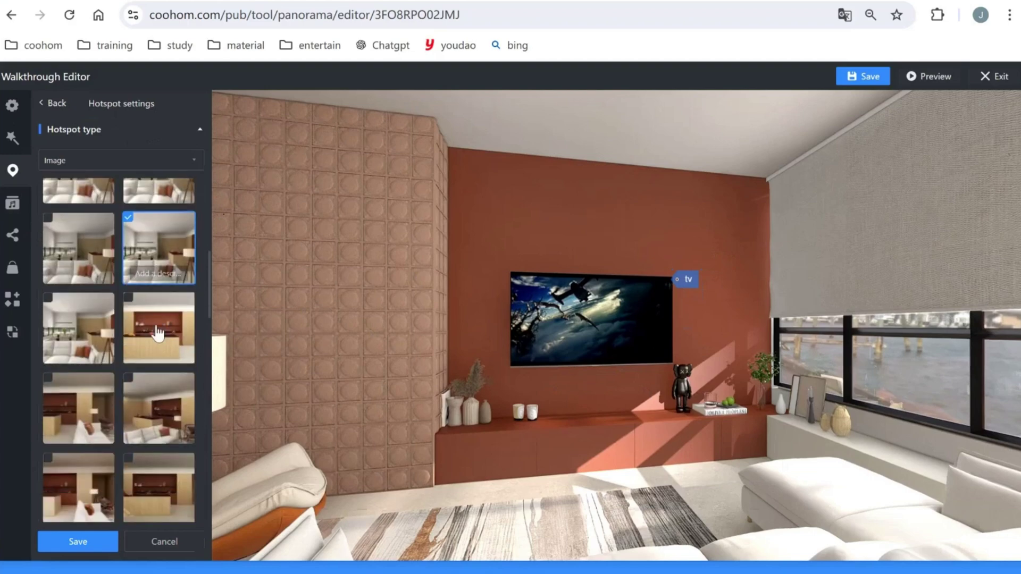
pyautogui.click(100, 544)
# Move the livingroom image hotspot off the television onto the backrest of the white sofa.
pyautogui.moveTo(598, 378); pyautogui.dragTo(502, 183)
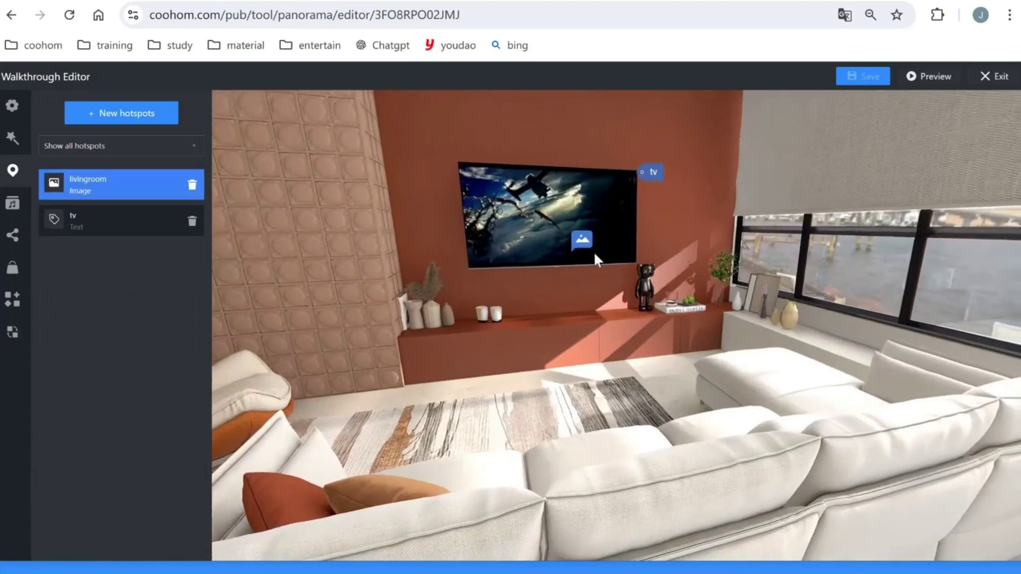
pyautogui.moveTo(582, 241); pyautogui.dragTo(672, 339)
pyautogui.click(644, 458)
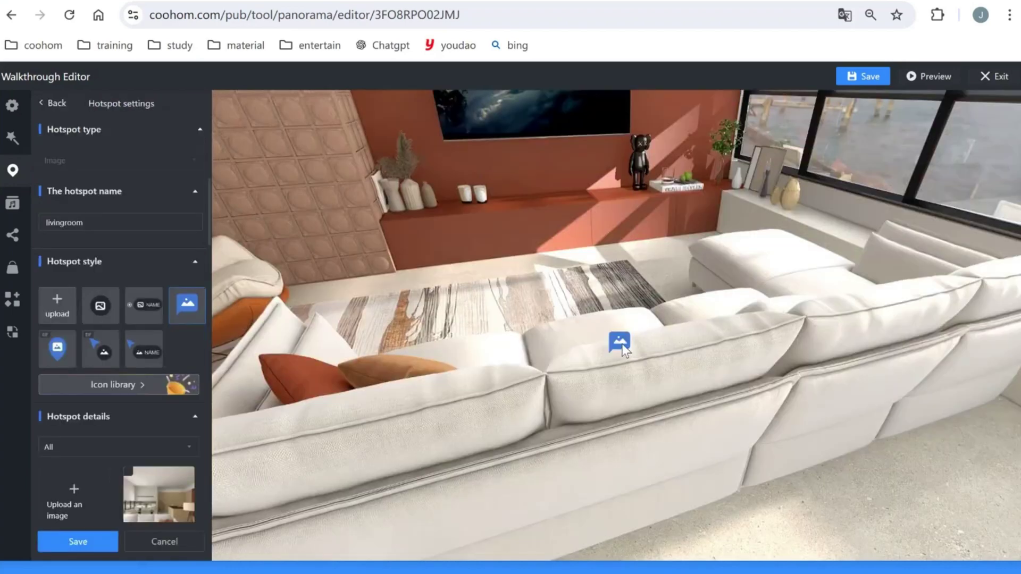
pyautogui.moveTo(643, 241); pyautogui.dragTo(650, 406)
pyautogui.click(649, 226)
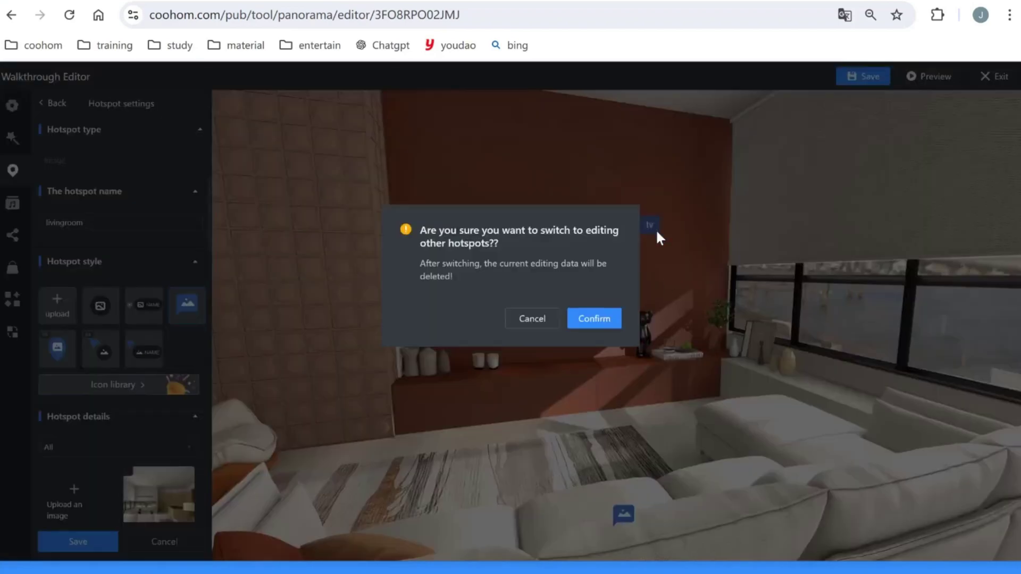
pyautogui.click(569, 319)
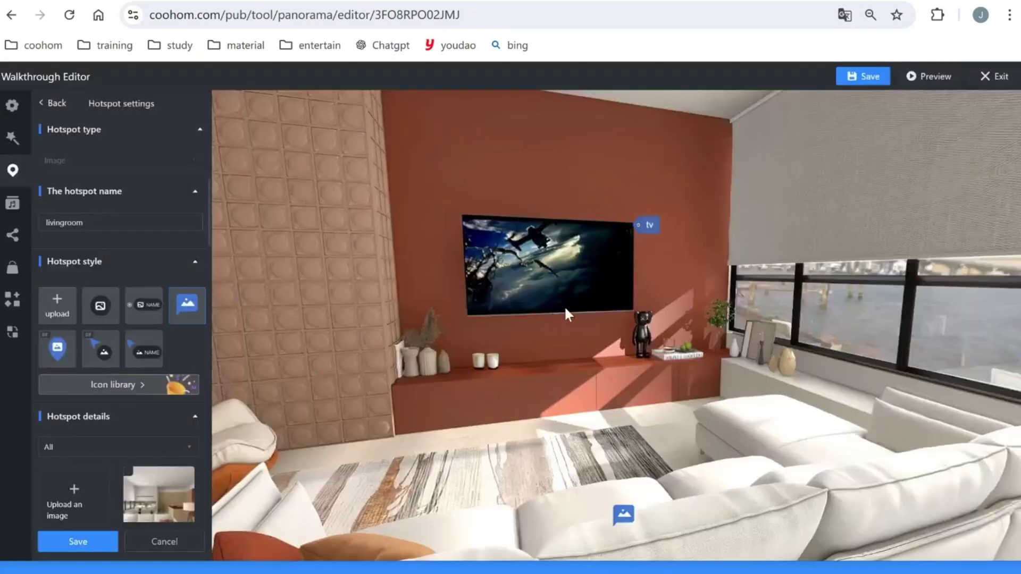
# Save the walkthrough and preview it, checking the content of the livingroom image hotspot and the tv text hotspot.
pyautogui.click(861, 85)
pyautogui.click(924, 81)
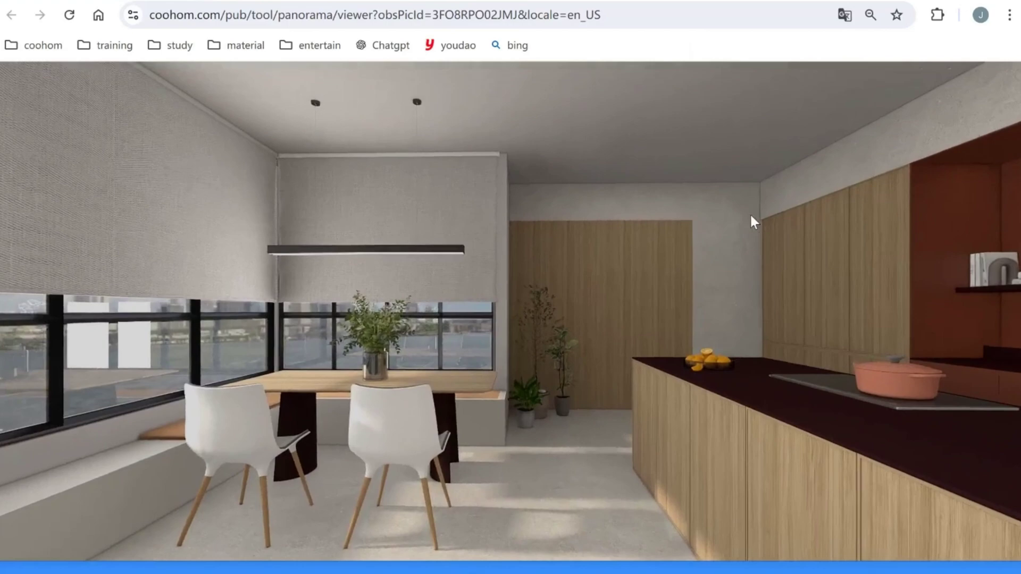
pyautogui.moveTo(749, 213); pyautogui.dragTo(116, 216)
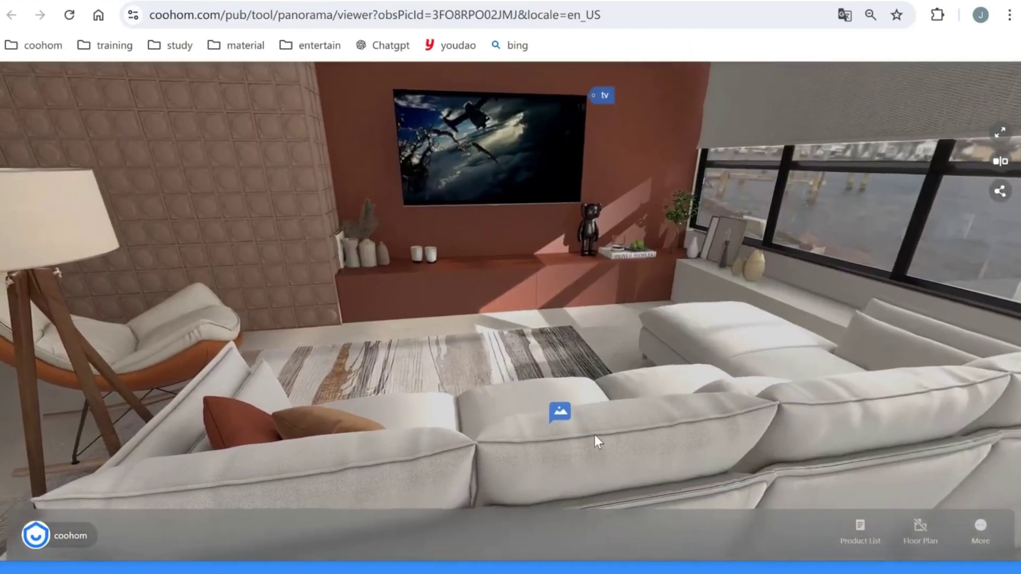
pyautogui.click(559, 409)
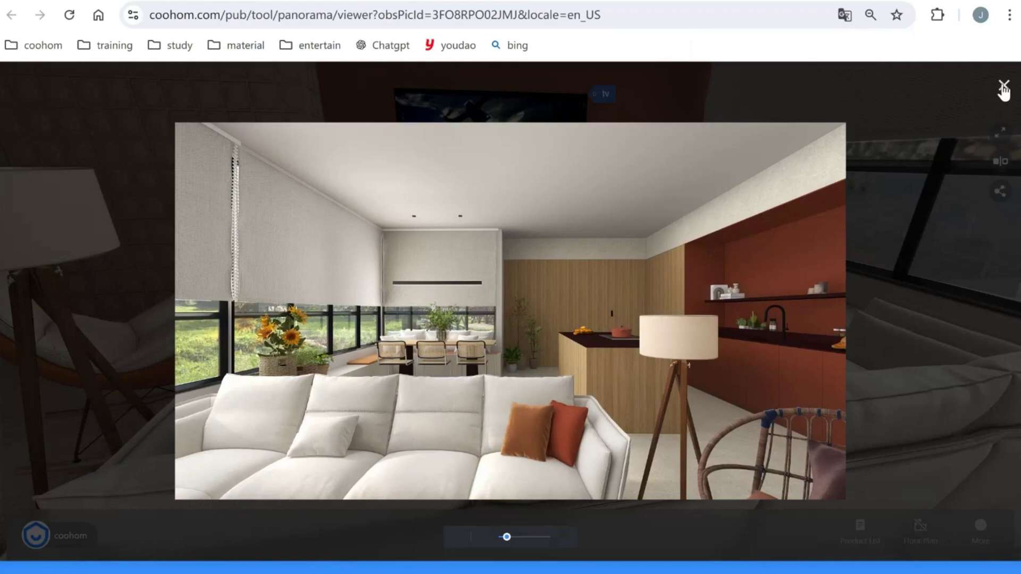
pyautogui.click(1003, 87)
pyautogui.click(603, 94)
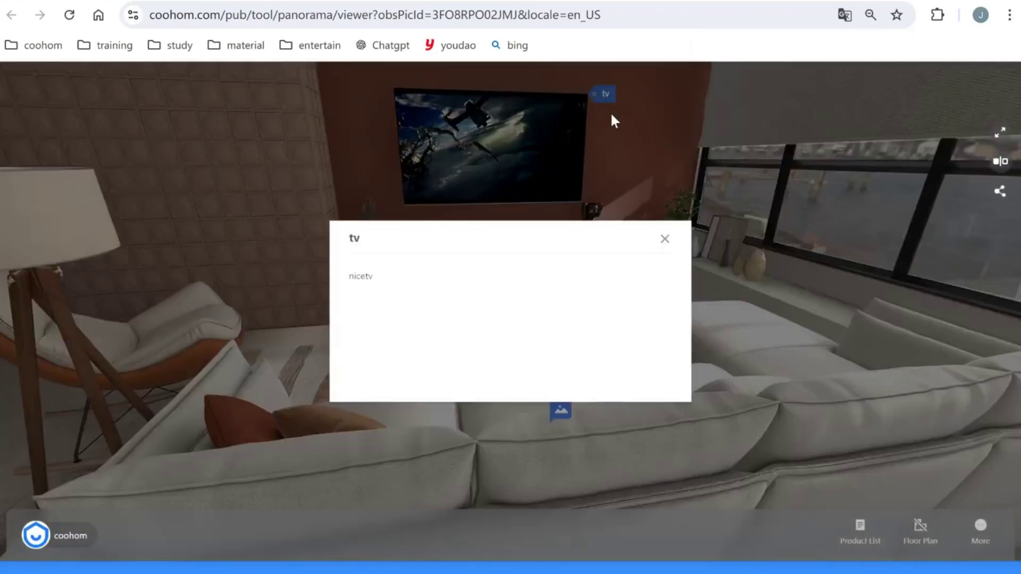
pyautogui.click(663, 239)
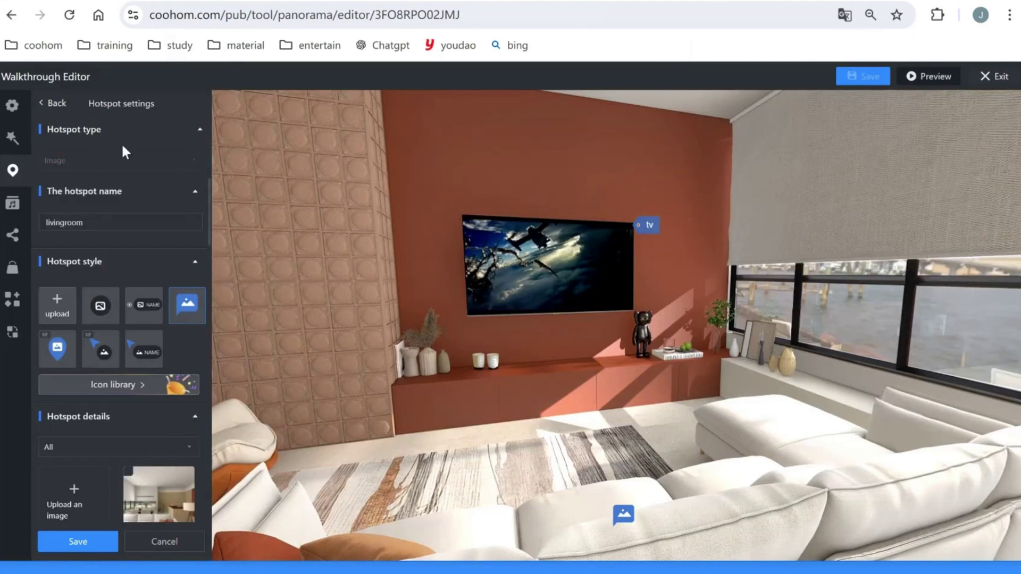
# Leave the livingroom hotspot's settings and view the types available for a new hotspot.
pyautogui.scroll(-3, 107, 420)
pyautogui.click(154, 541)
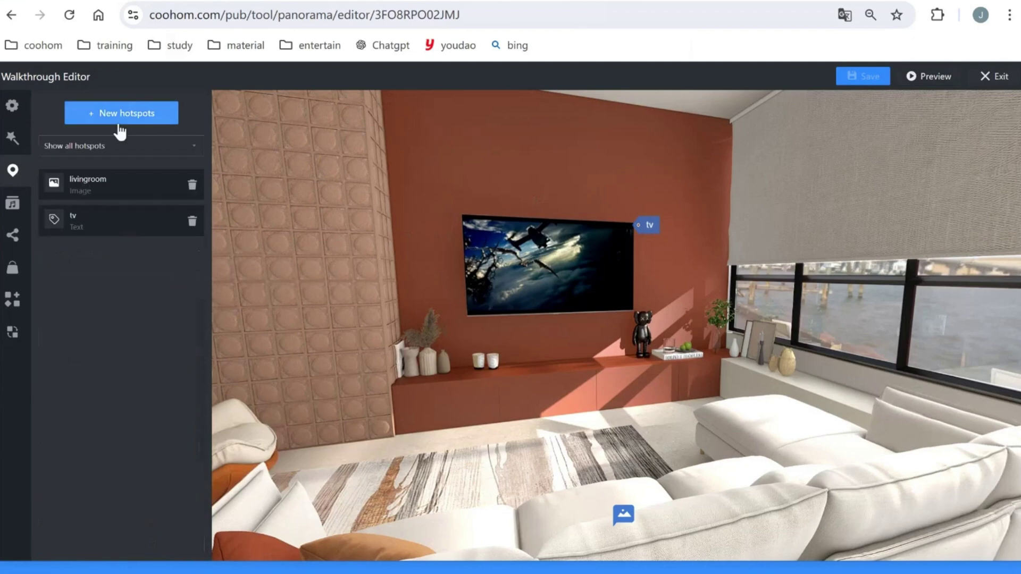
pyautogui.click(121, 121)
pyautogui.click(105, 163)
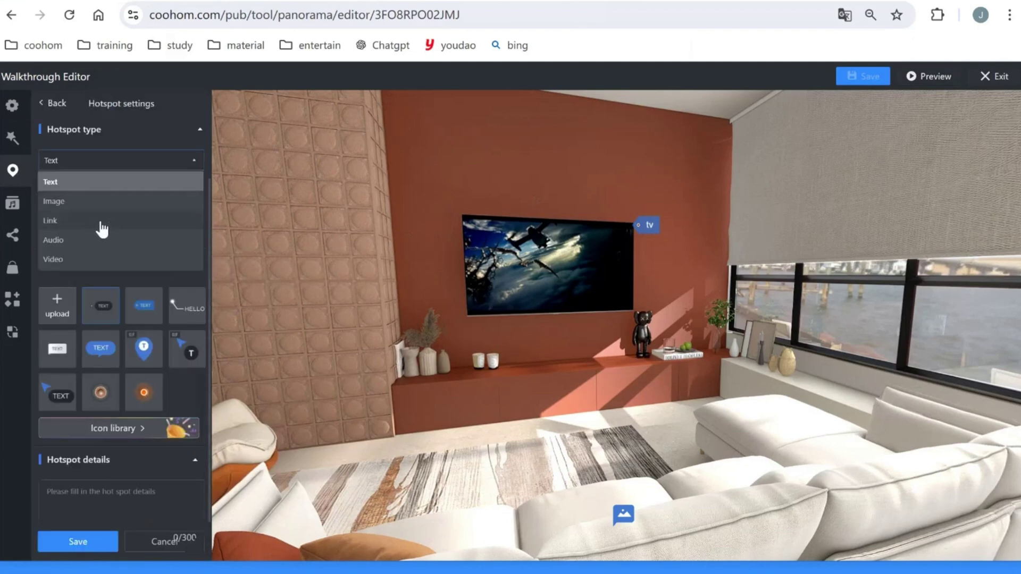
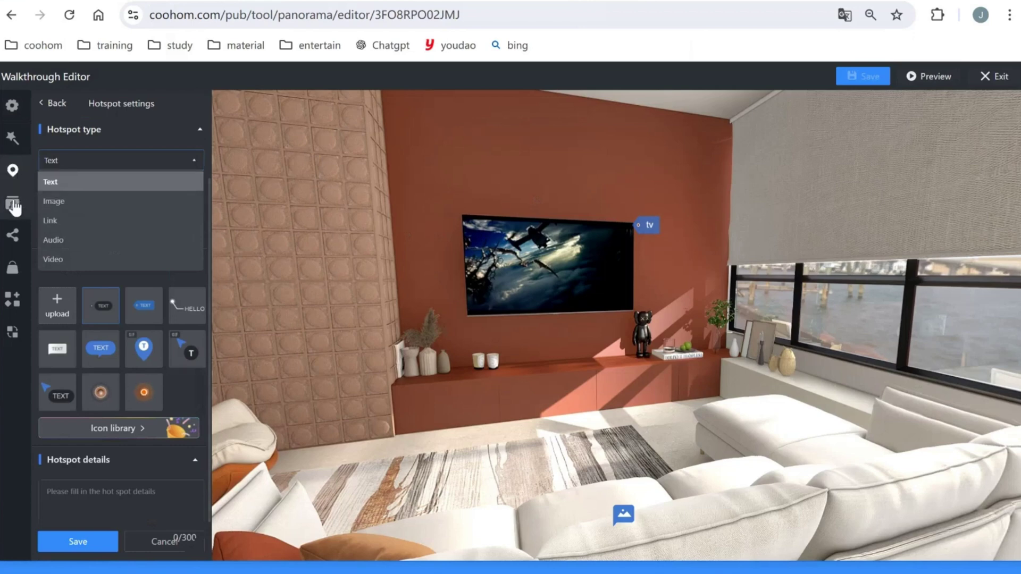
# Turn on autoplaying background music with the film soundtrack from the system library, and view the local music upload options.
pyautogui.click(12, 203)
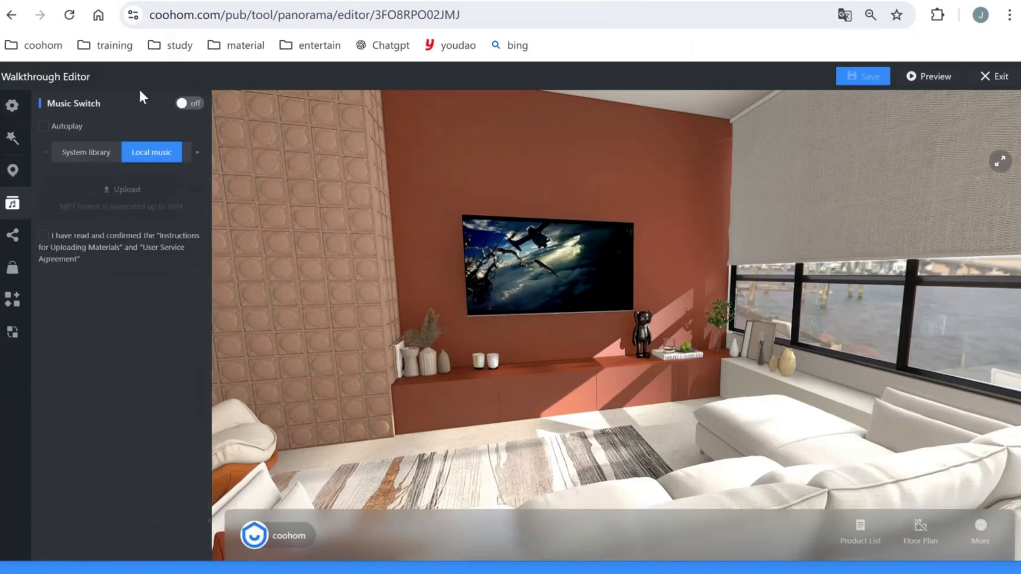
pyautogui.click(189, 106)
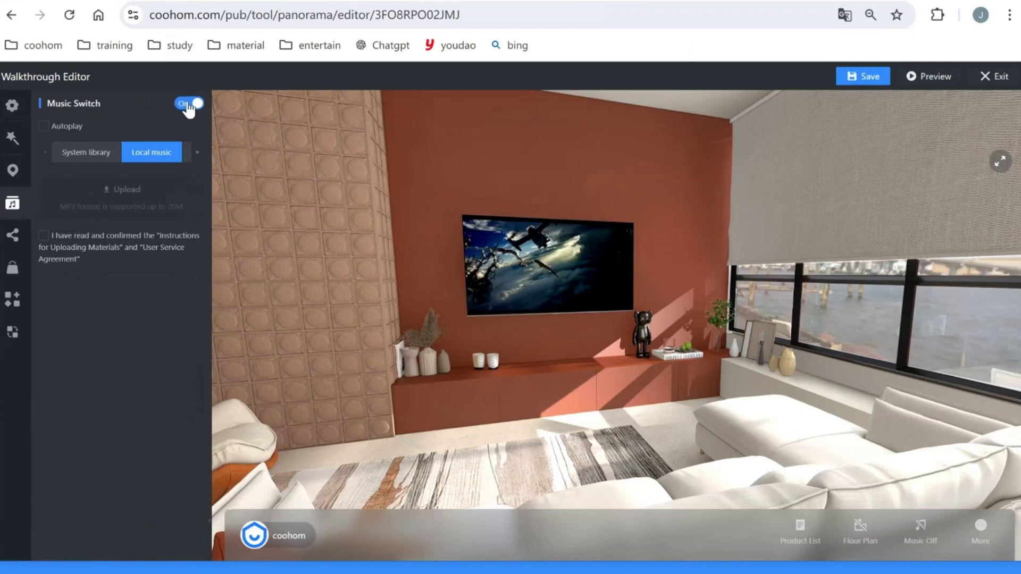
pyautogui.click(63, 128)
pyautogui.click(92, 153)
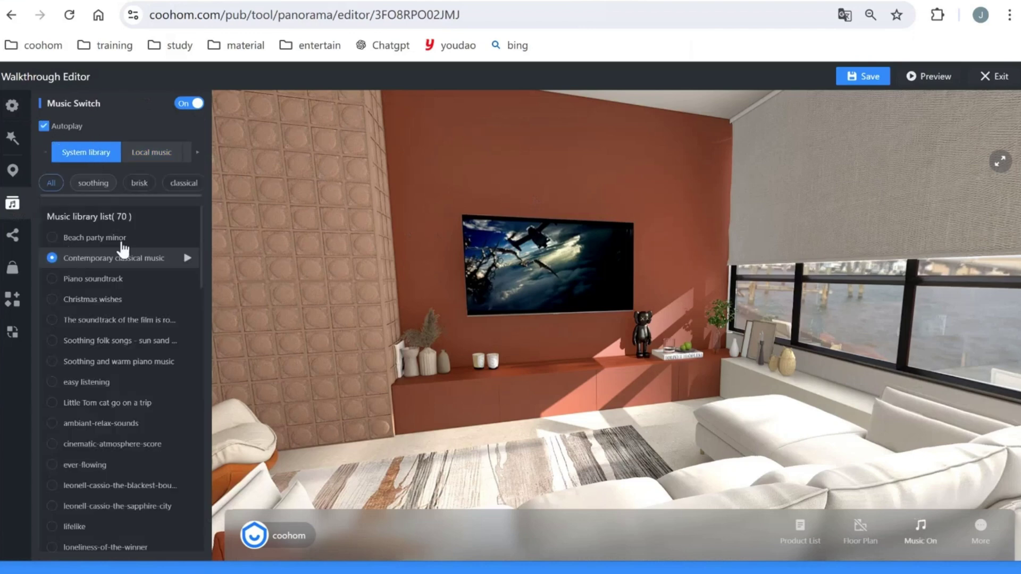
pyautogui.click(185, 321)
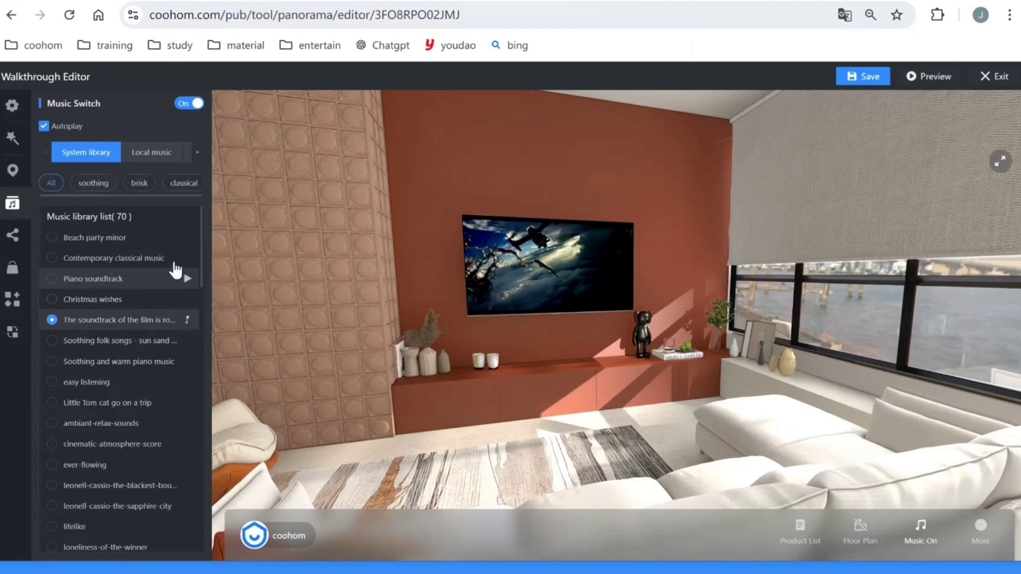
pyautogui.click(159, 158)
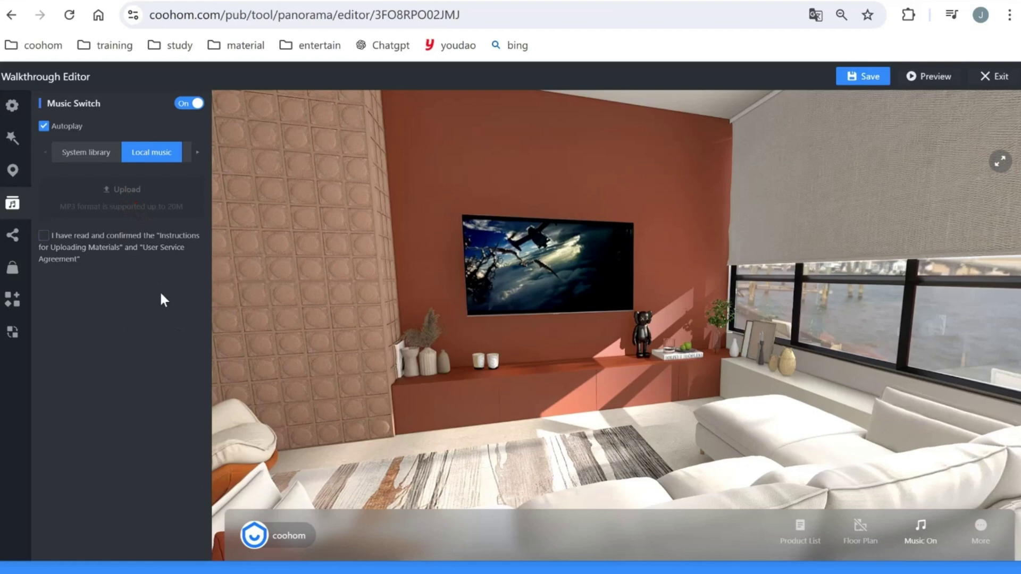
pyautogui.click(13, 236)
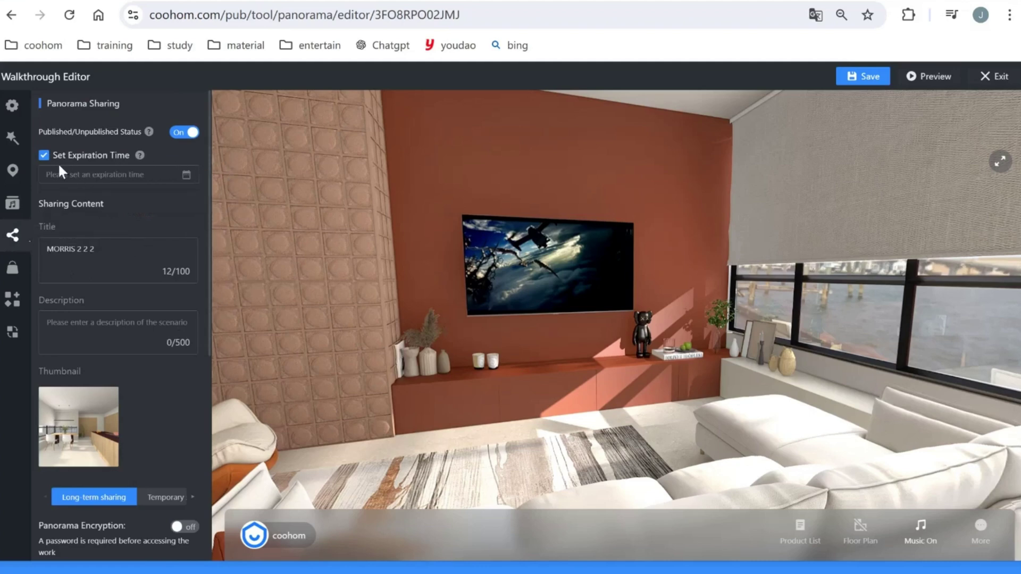
pyautogui.click(185, 181)
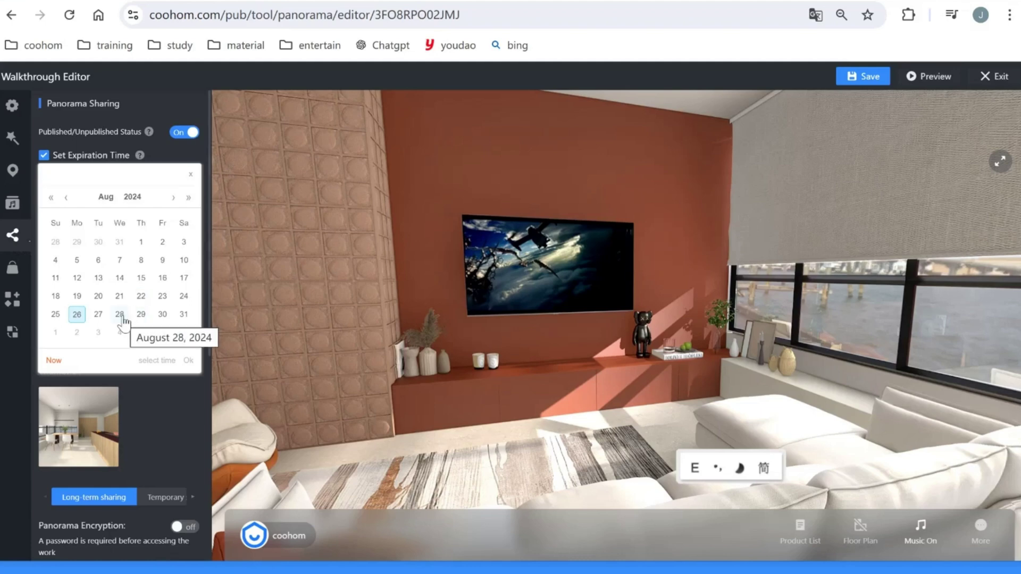
pyautogui.click(119, 315)
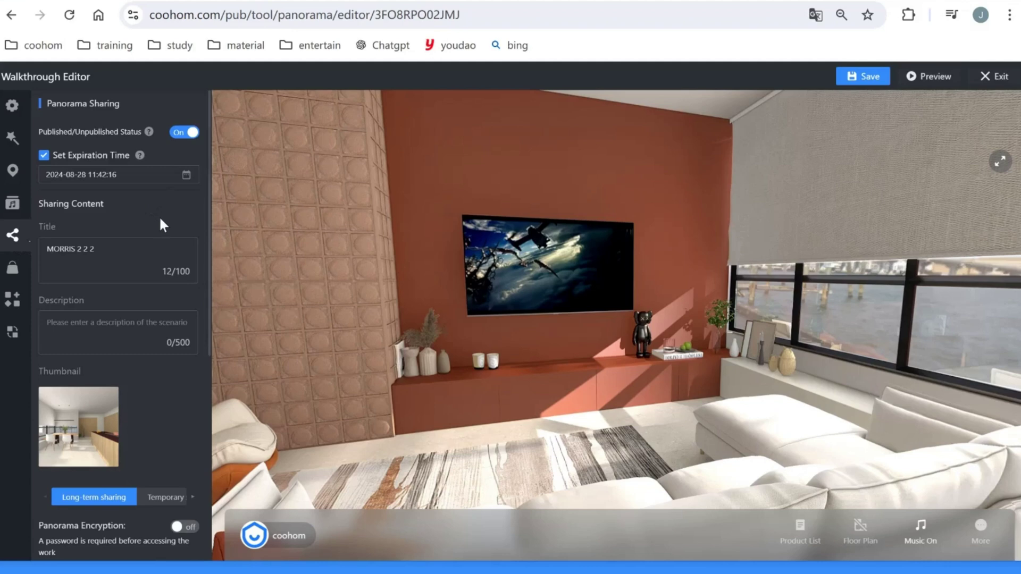
# Review the sharing description, thumbnail and encryption settings, and the poster, QR code and link sharing options.
pyautogui.scroll(-3, 113, 315)
pyautogui.click(108, 170)
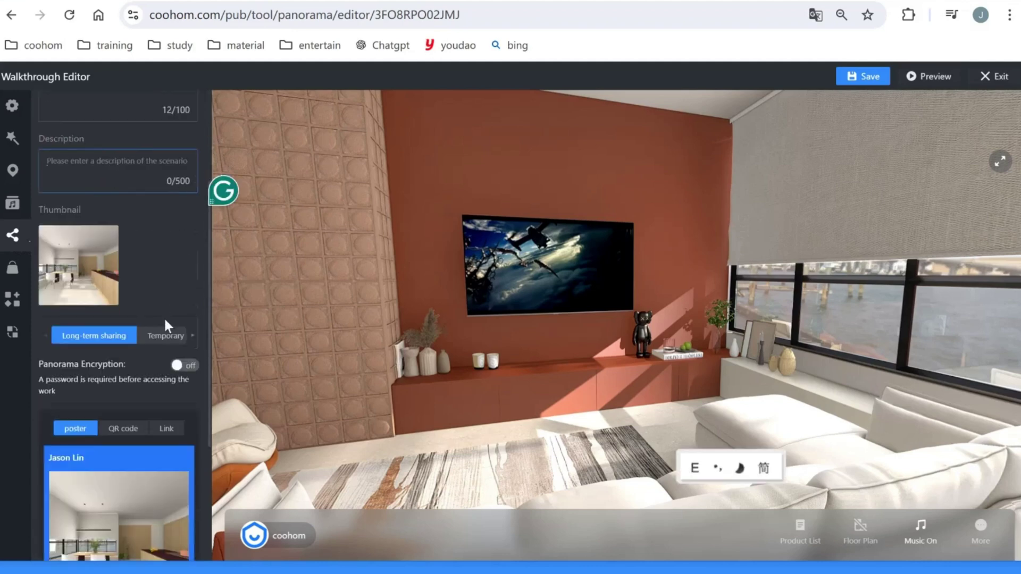
pyautogui.scroll(-3, 160, 319)
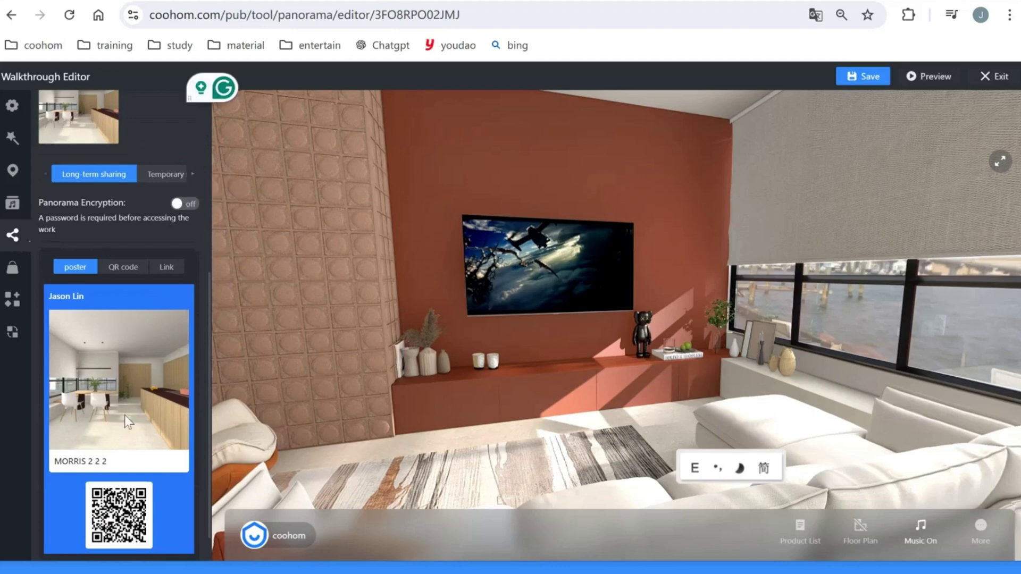
pyautogui.scroll(-1, 131, 362)
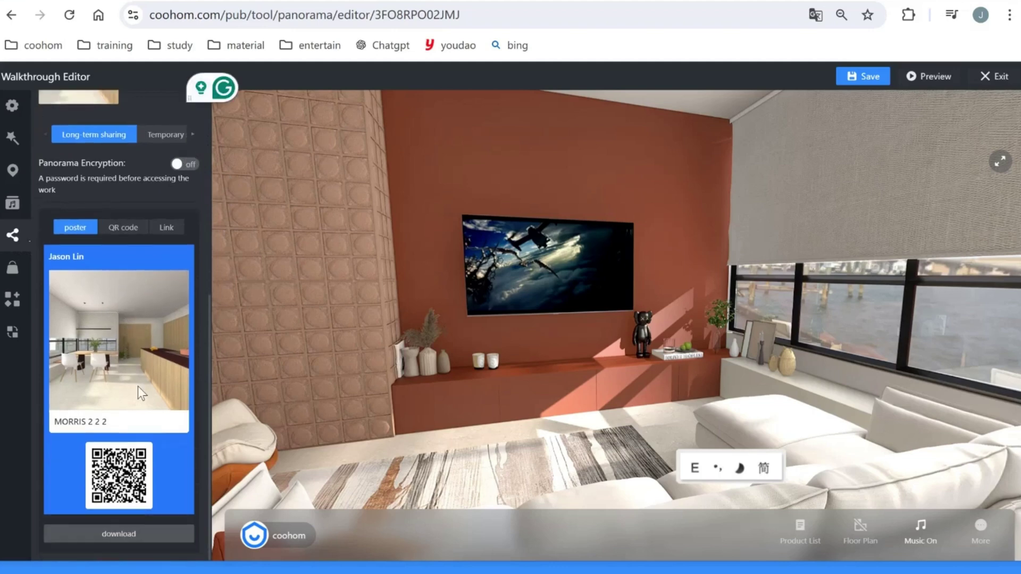
pyautogui.click(127, 231)
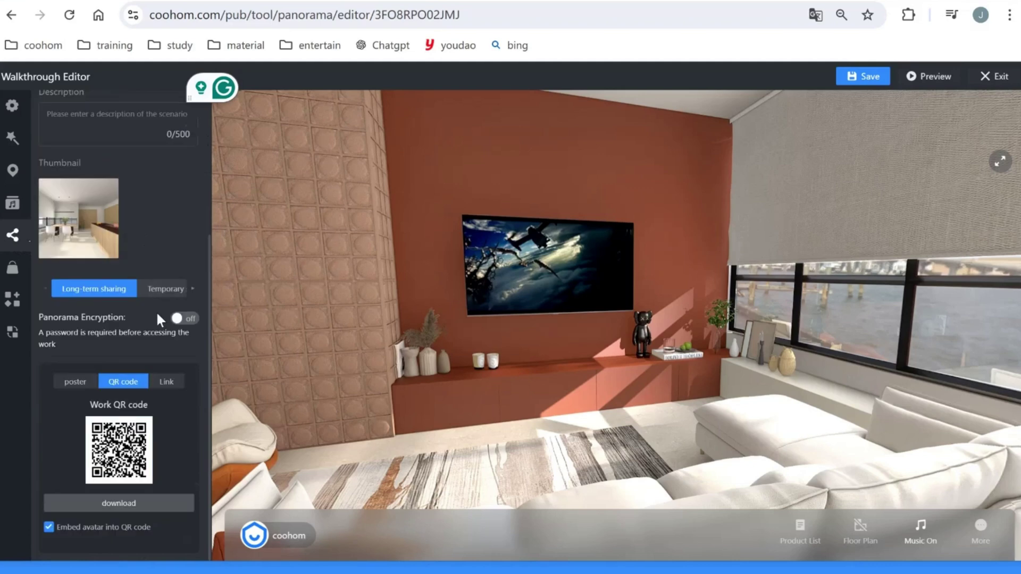
pyautogui.click(161, 386)
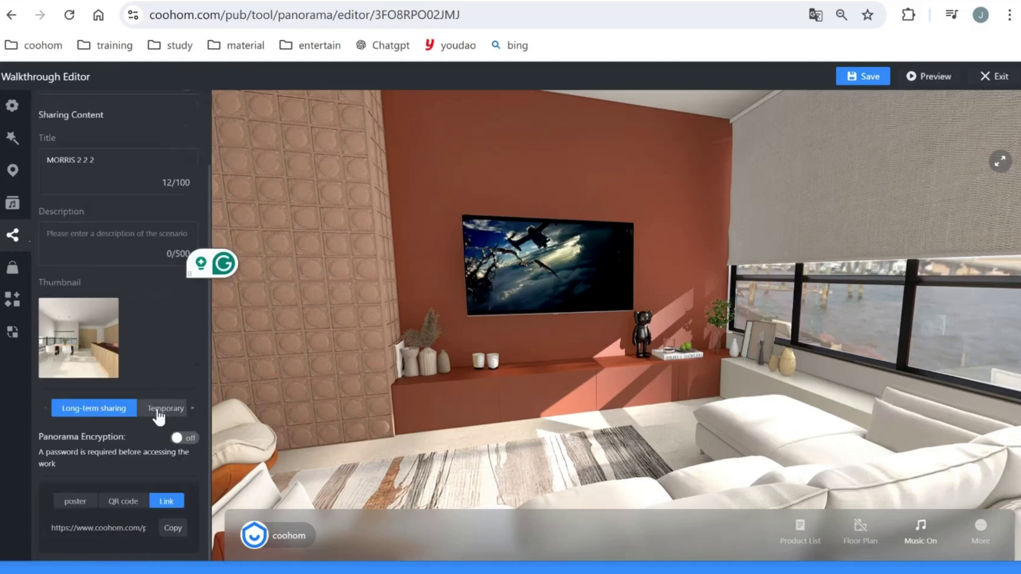
# Add the wide chair as a replacement option for the 3DyMARCOS chair in the product replacement settings.
pyautogui.click(12, 272)
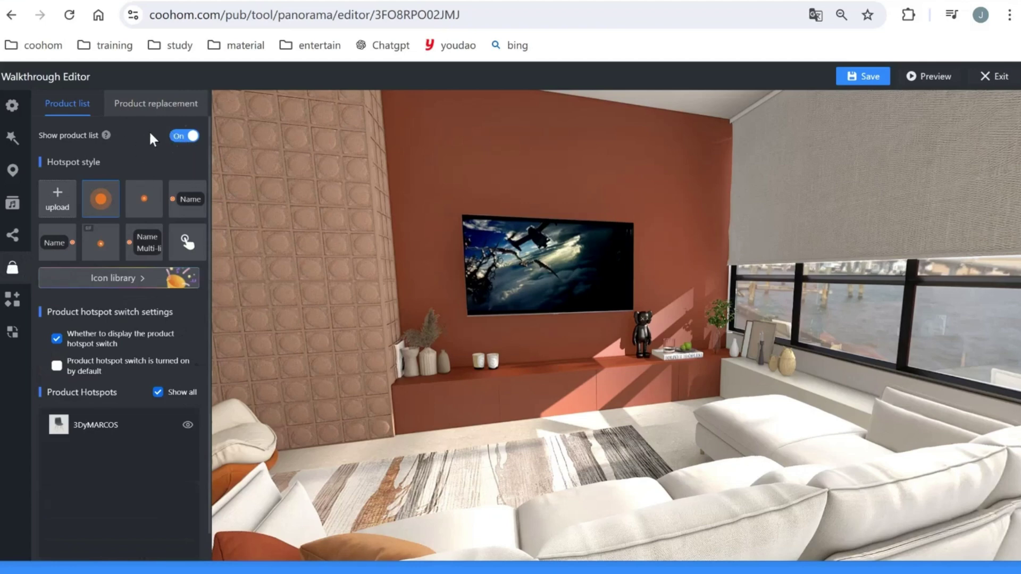
pyautogui.click(156, 103)
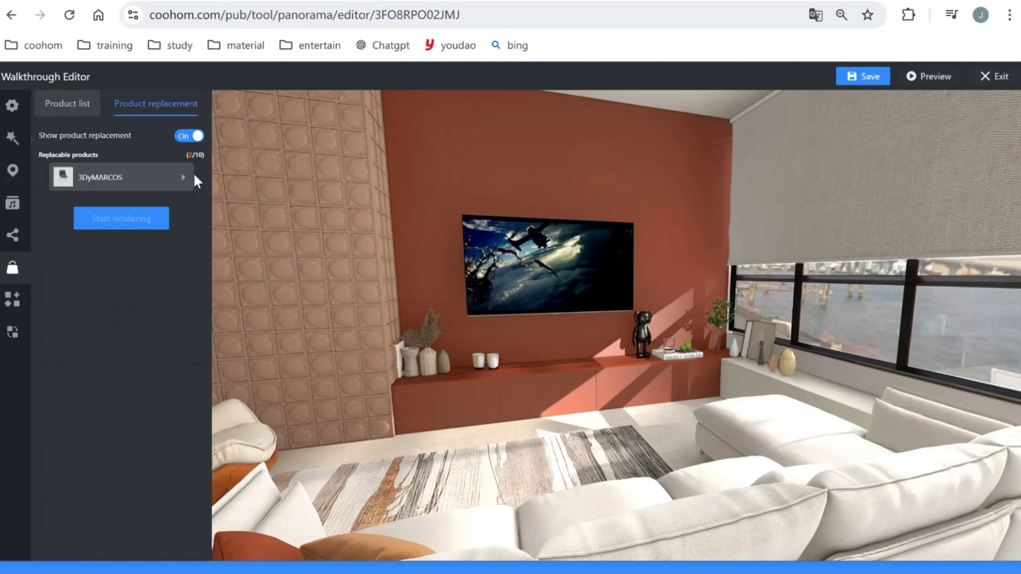
pyautogui.click(185, 179)
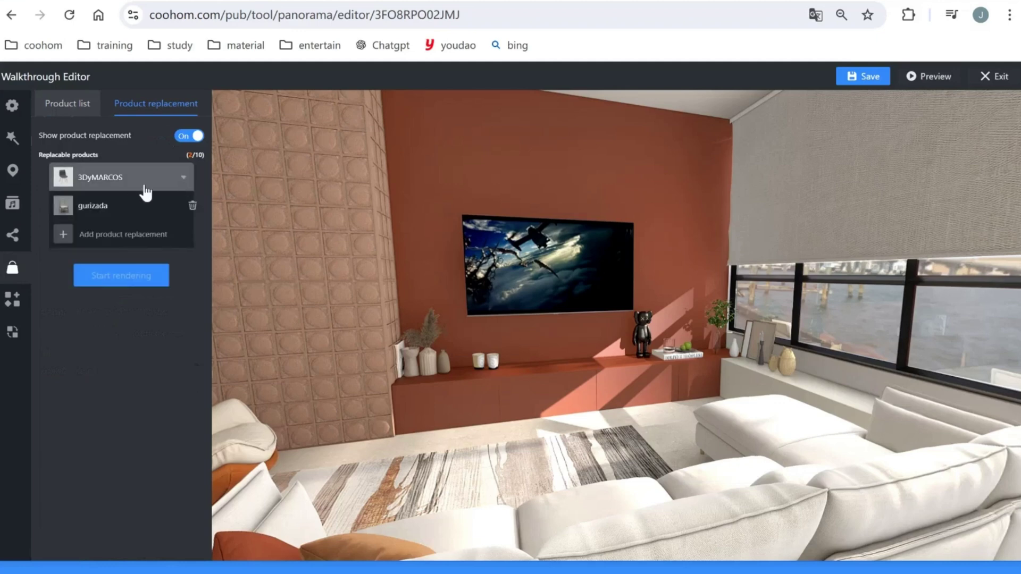
pyautogui.click(83, 239)
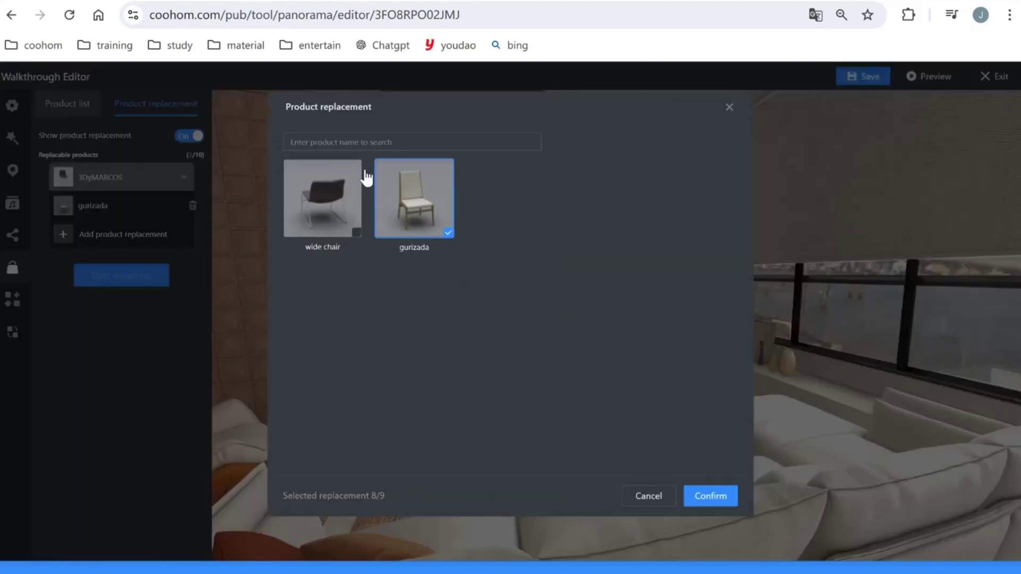
pyautogui.click(353, 235)
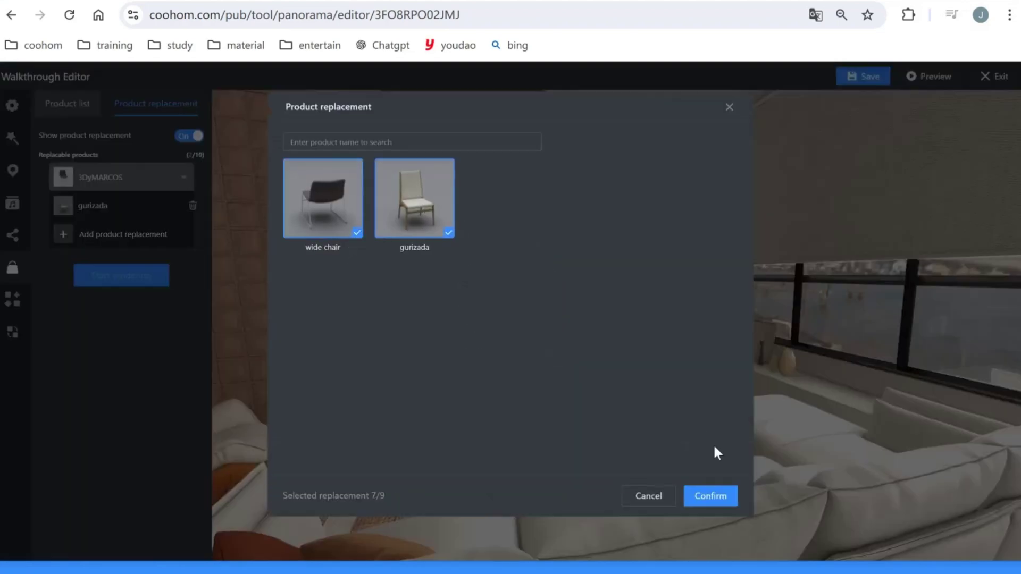
pyautogui.click(710, 497)
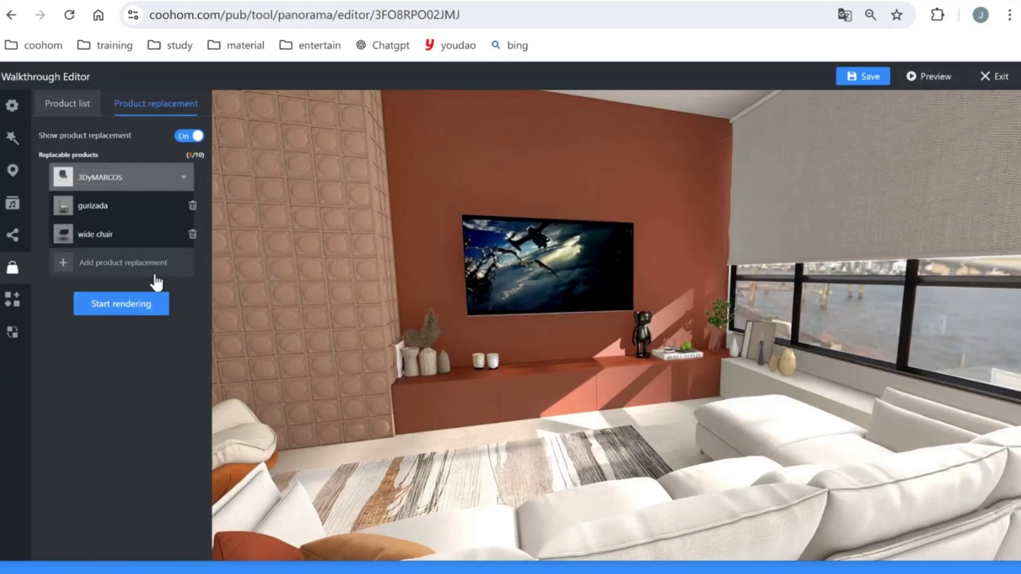
# Start rendering the product replacement effect and save the walkthrough.
pyautogui.click(151, 310)
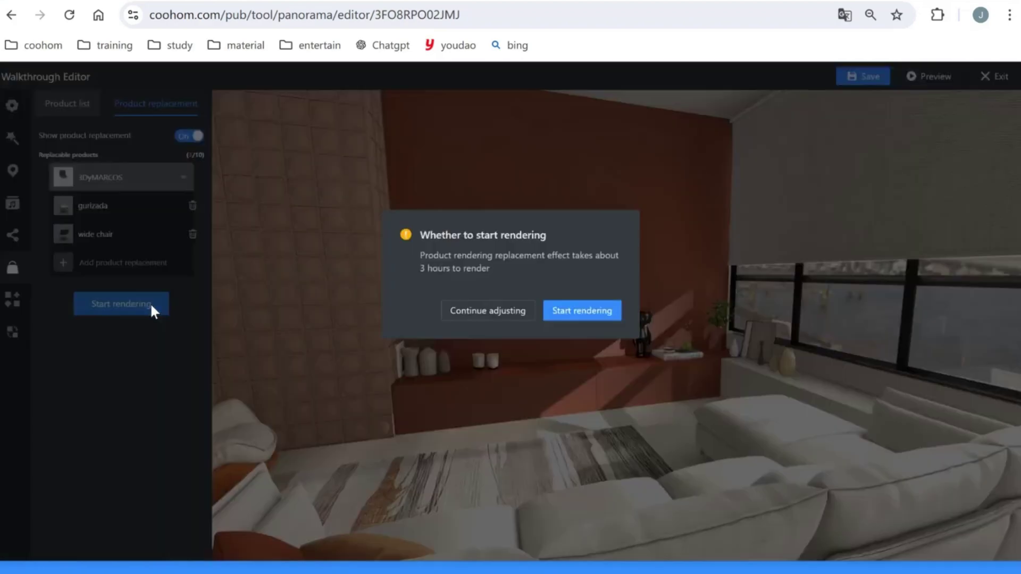
pyautogui.click(567, 315)
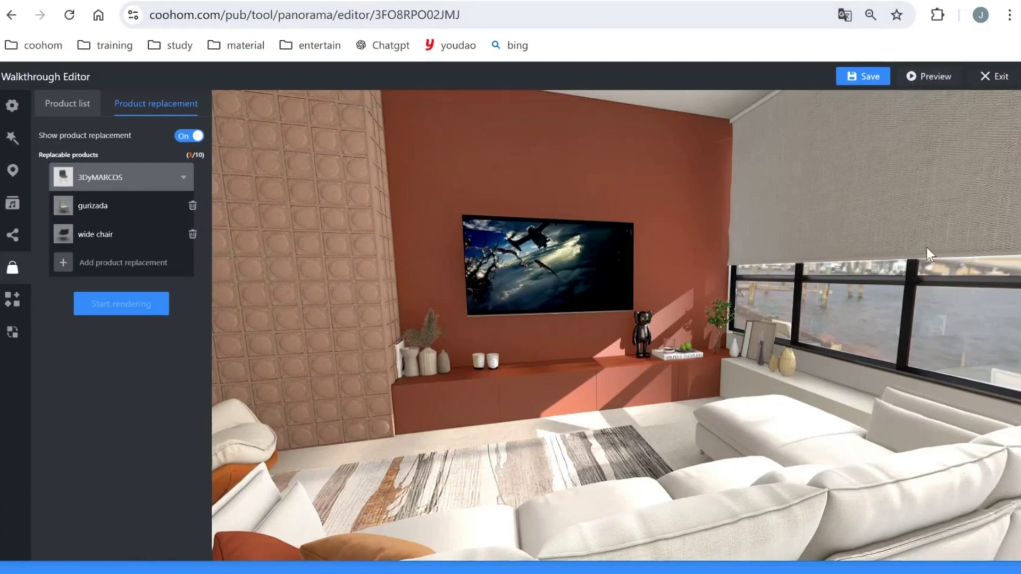
pyautogui.click(865, 84)
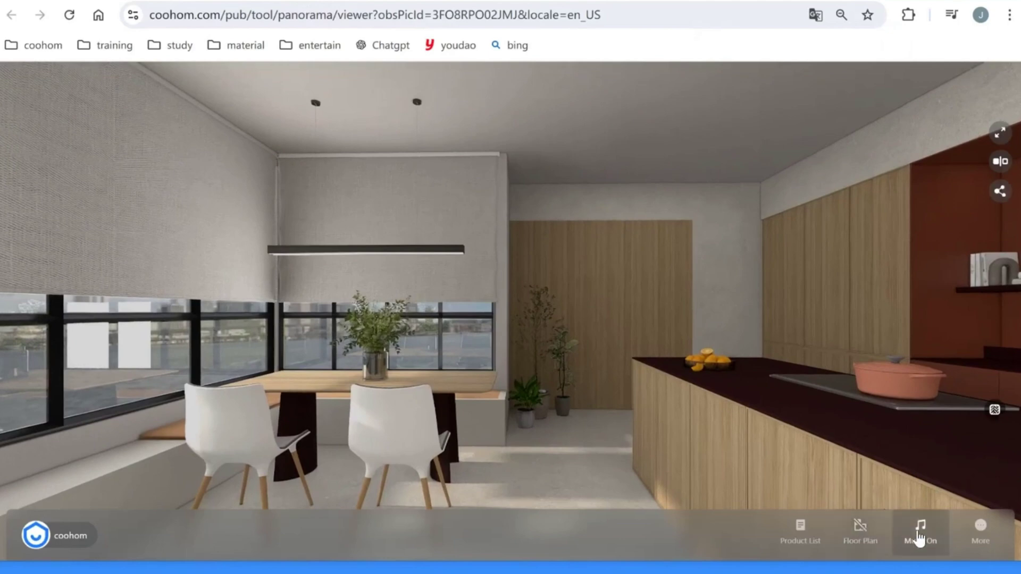
# Show product hotspots in the walkthrough preview and view the dining chair's product information.
pyautogui.click(980, 526)
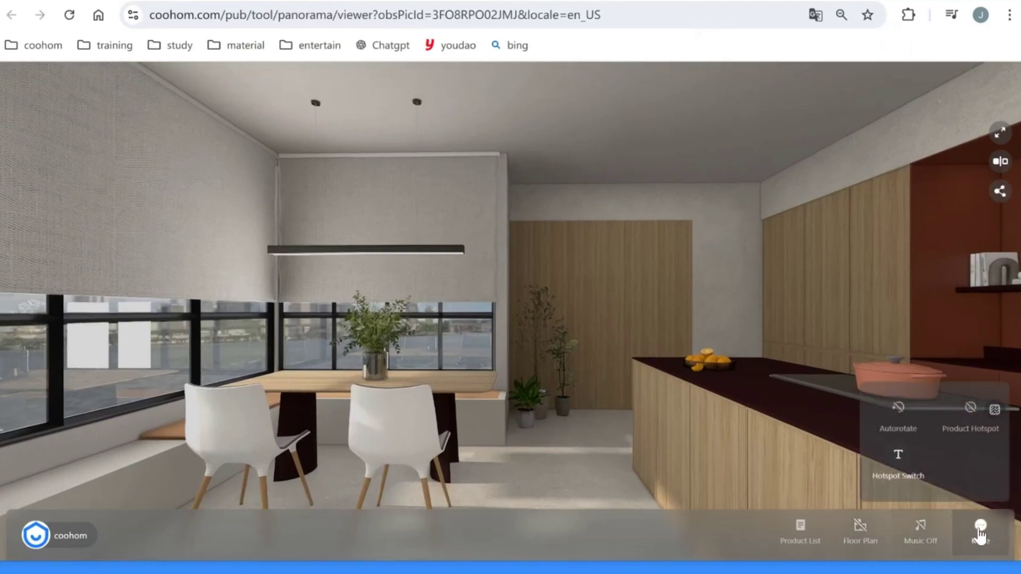
pyautogui.click(970, 408)
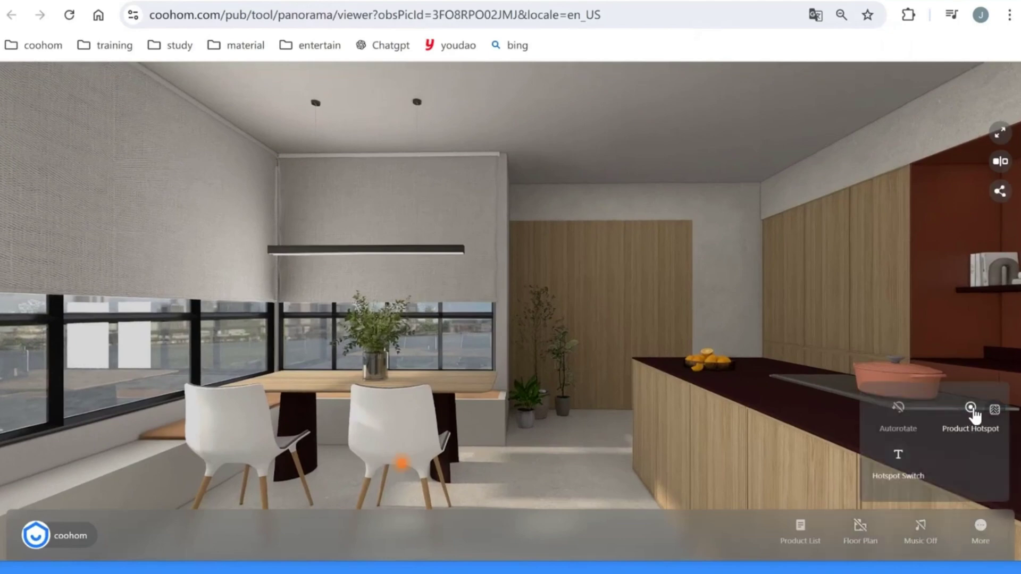
pyautogui.click(402, 464)
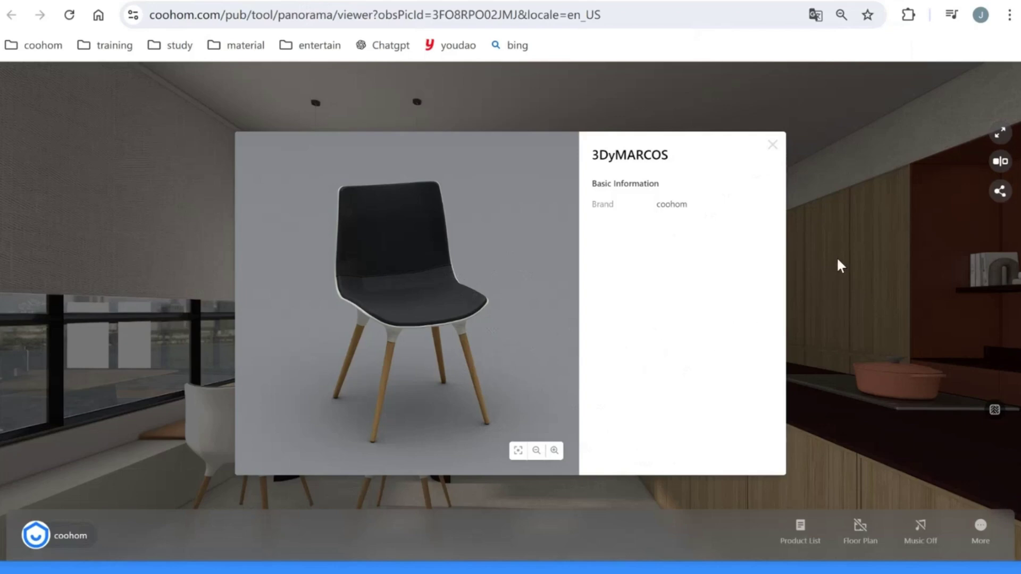
pyautogui.click(772, 145)
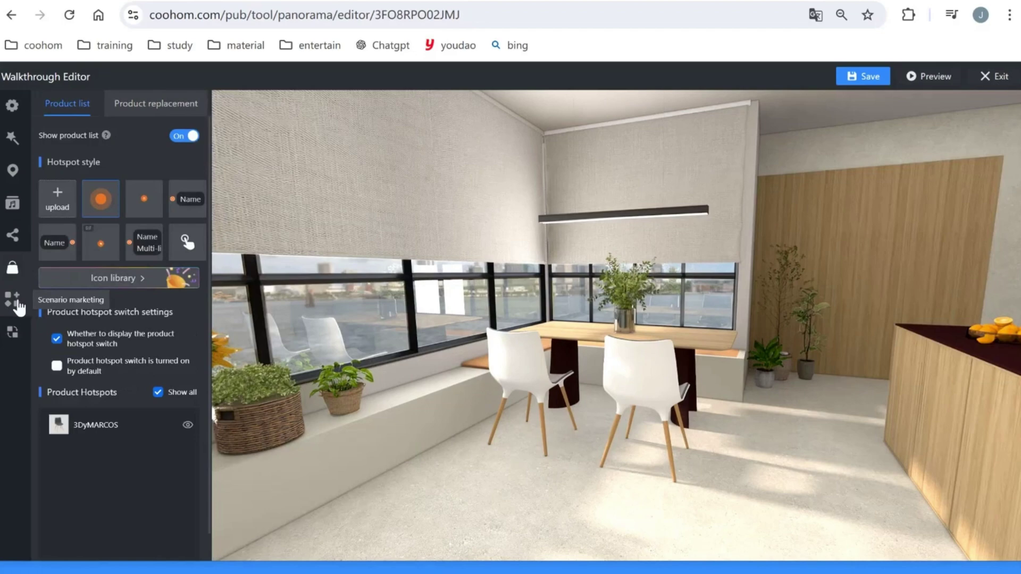
# Open the Scenes on Same Screen settings under scenario marketing and name the button 11.
pyautogui.click(17, 301)
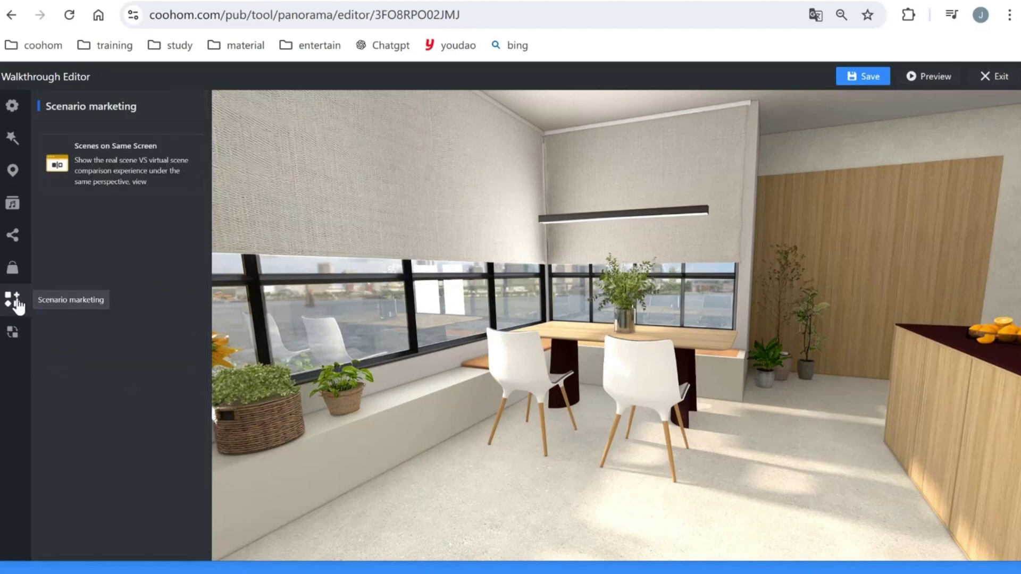
pyautogui.click(128, 160)
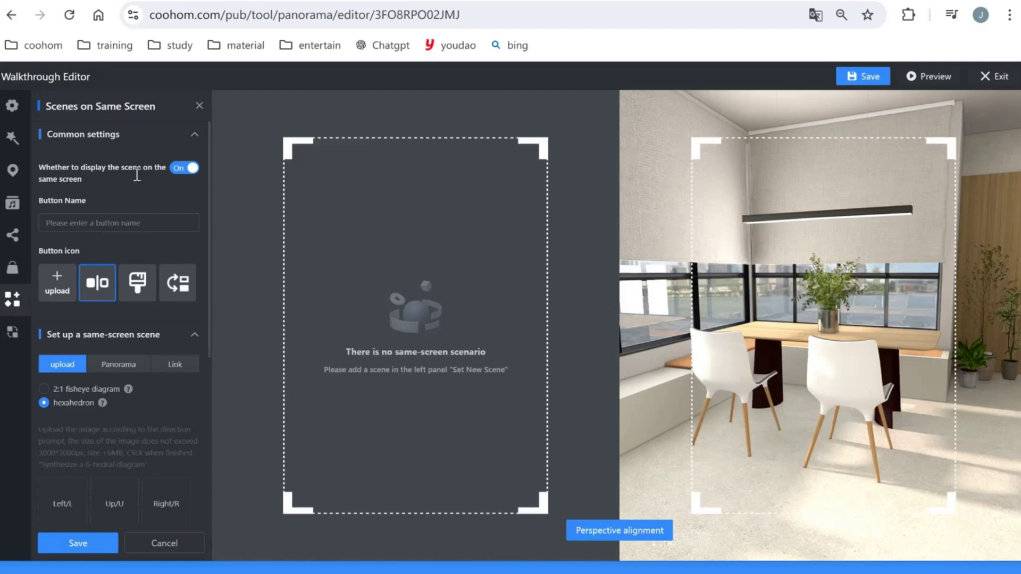
pyautogui.click(62, 227)
pyautogui.write('11')
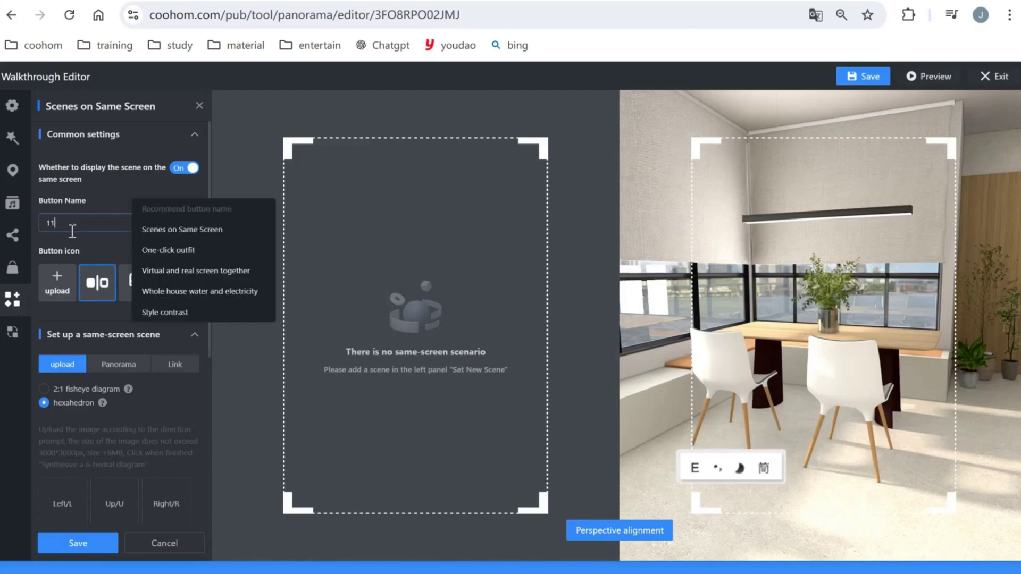
pyautogui.click(93, 307)
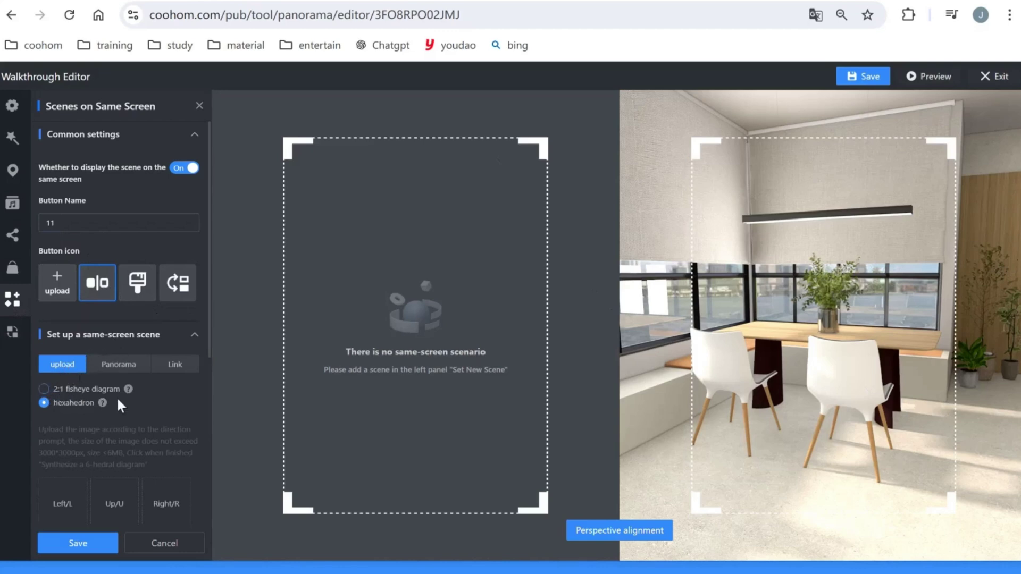
# Set the first panorama from the MORRIS 2 2 2 design as the same-screen scene and save the settings.
pyautogui.moveTo(129, 391)
pyautogui.moveTo(104, 404)
pyautogui.click(126, 364)
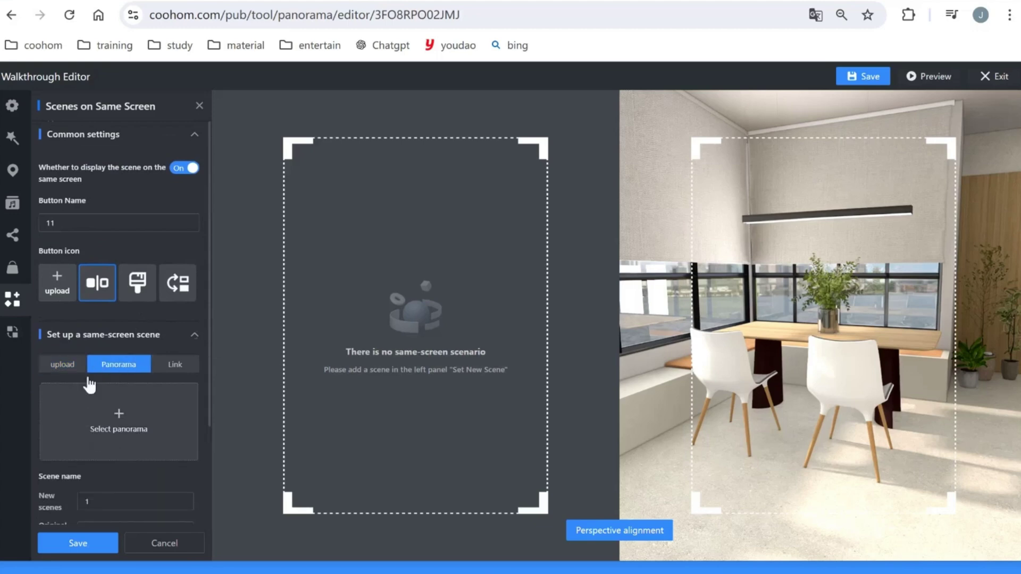
pyautogui.click(154, 426)
pyautogui.click(260, 170)
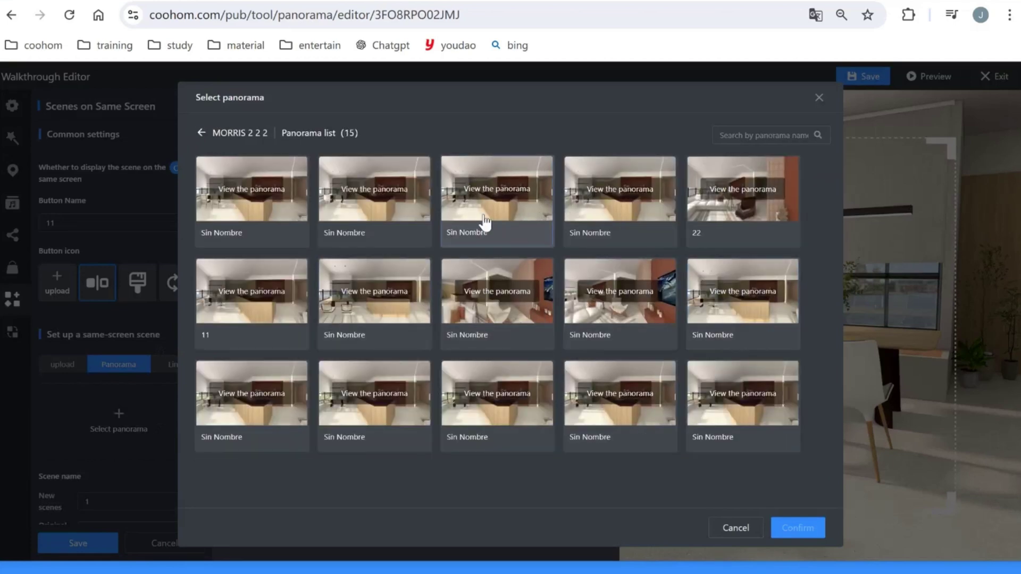
pyautogui.moveTo(398, 118); pyautogui.dragTo(607, 252)
pyautogui.click(512, 117)
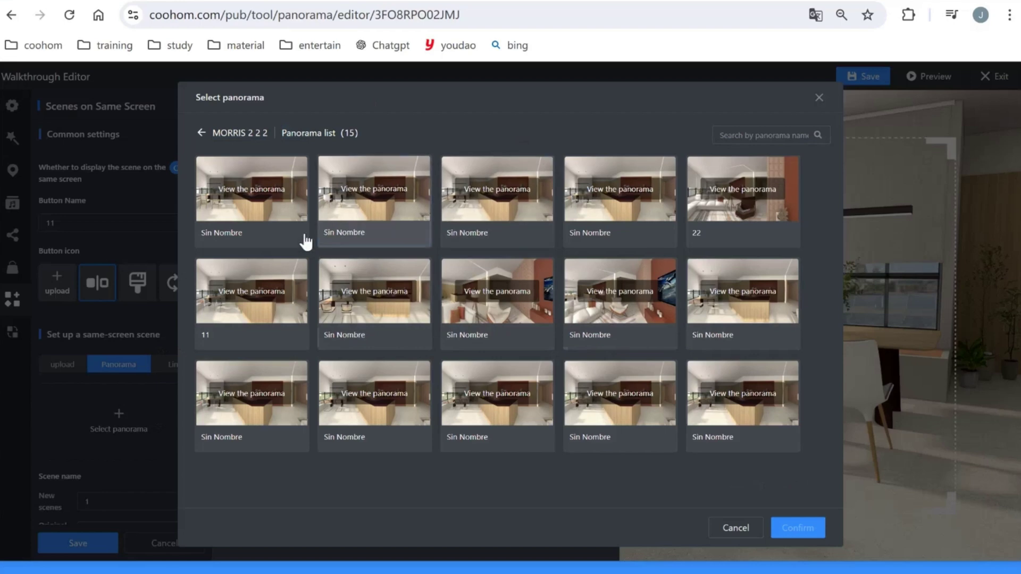
pyautogui.click(274, 229)
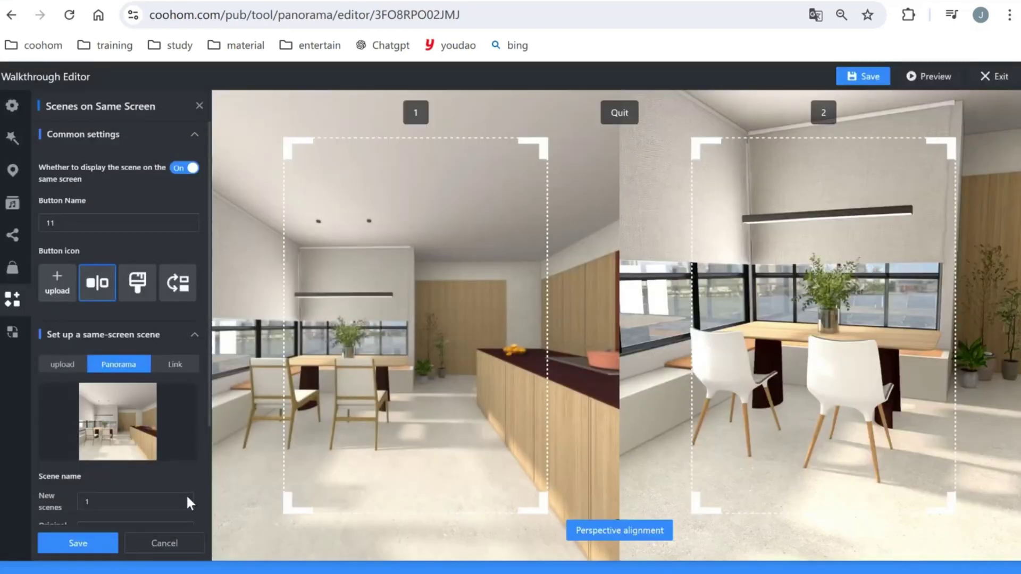
pyautogui.scroll(-3, 186, 493)
pyautogui.click(77, 543)
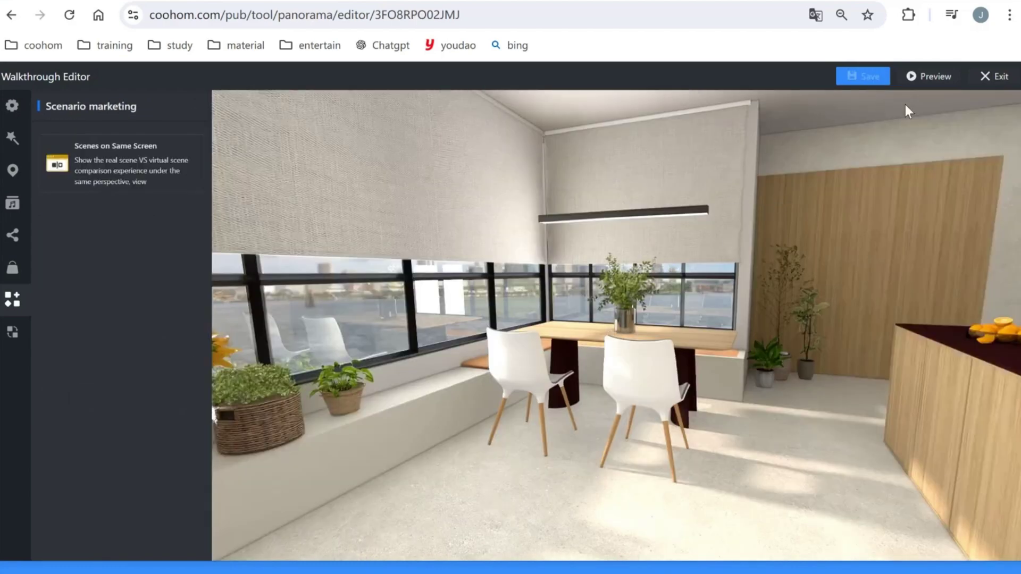
# Preview the walkthrough with music off and compare both scenes on the same screen while rotating the view.
pyautogui.click(924, 75)
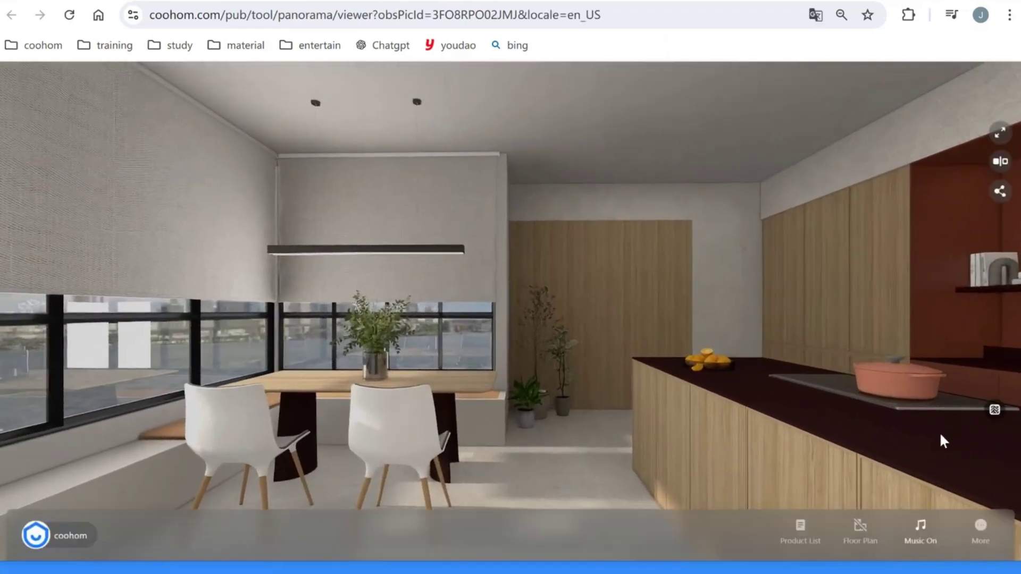
pyautogui.click(920, 529)
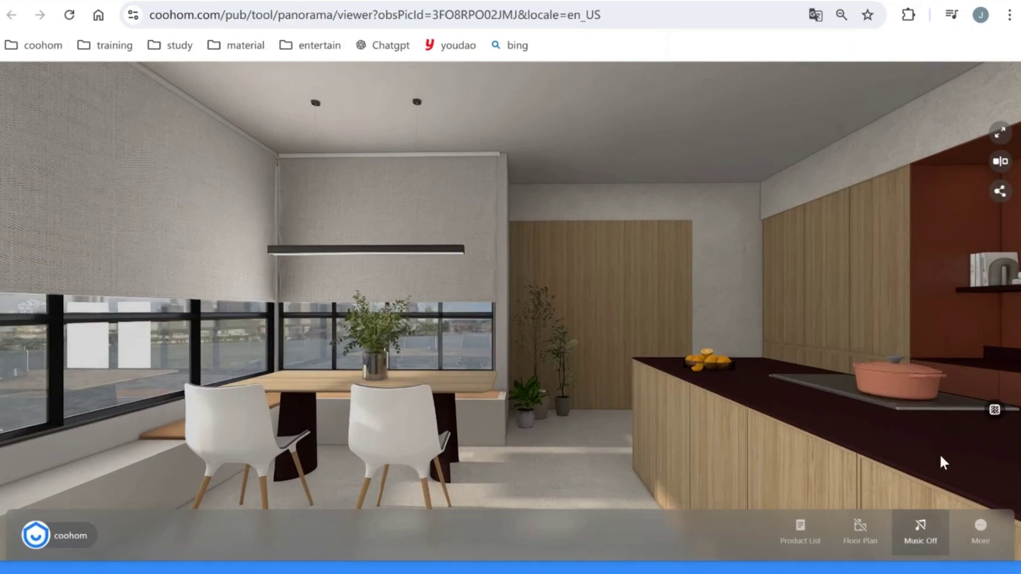
pyautogui.click(1001, 162)
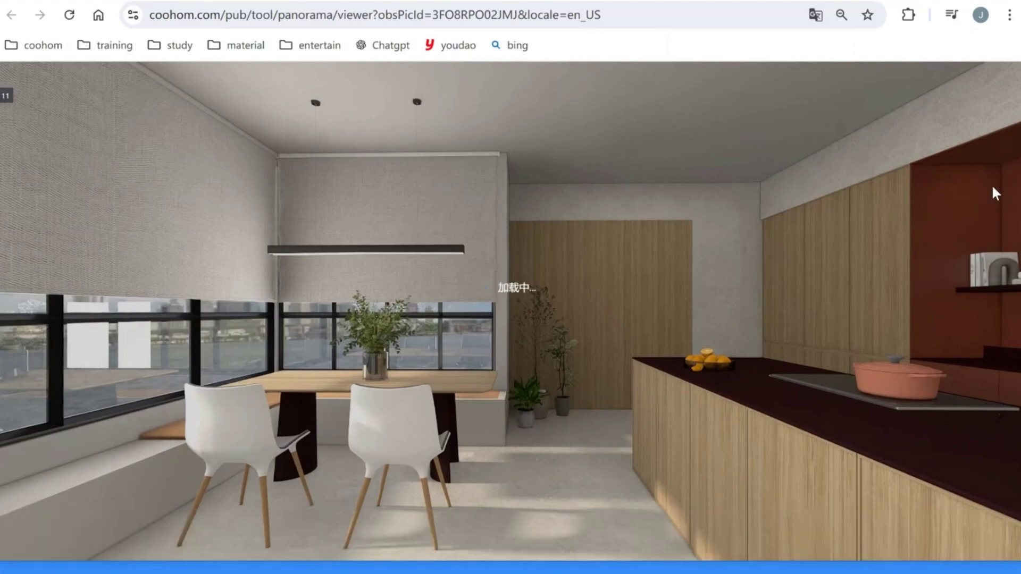
pyautogui.moveTo(698, 342); pyautogui.dragTo(878, 365)
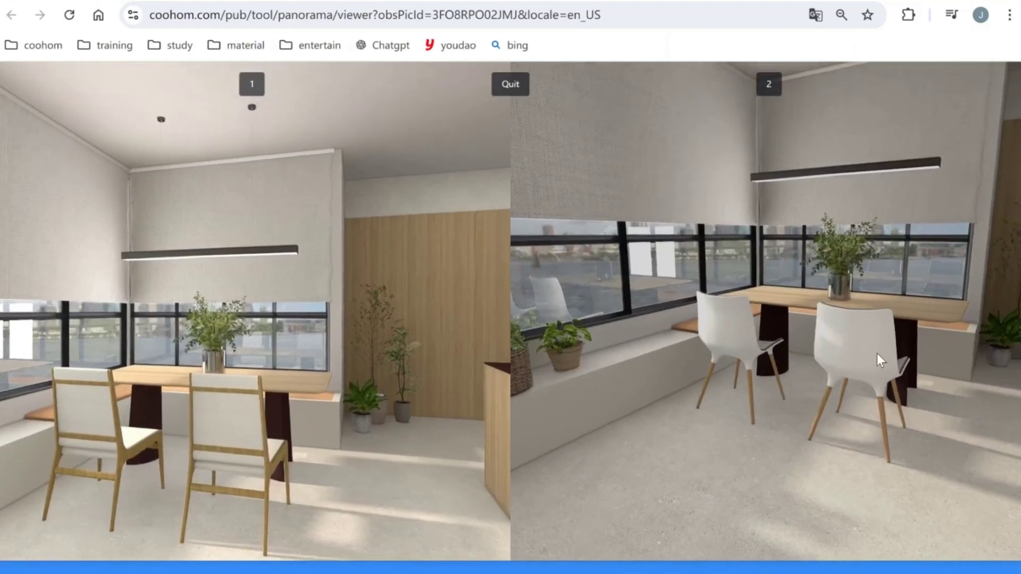
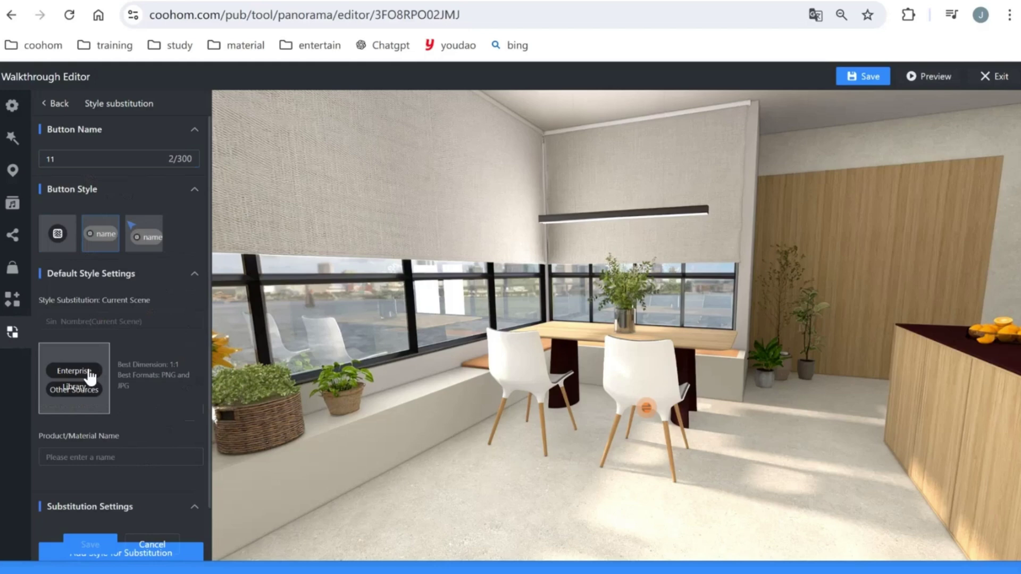
# Set the default style's product to 3DyMARCOS from the enterprise library.
pyautogui.click(88, 374)
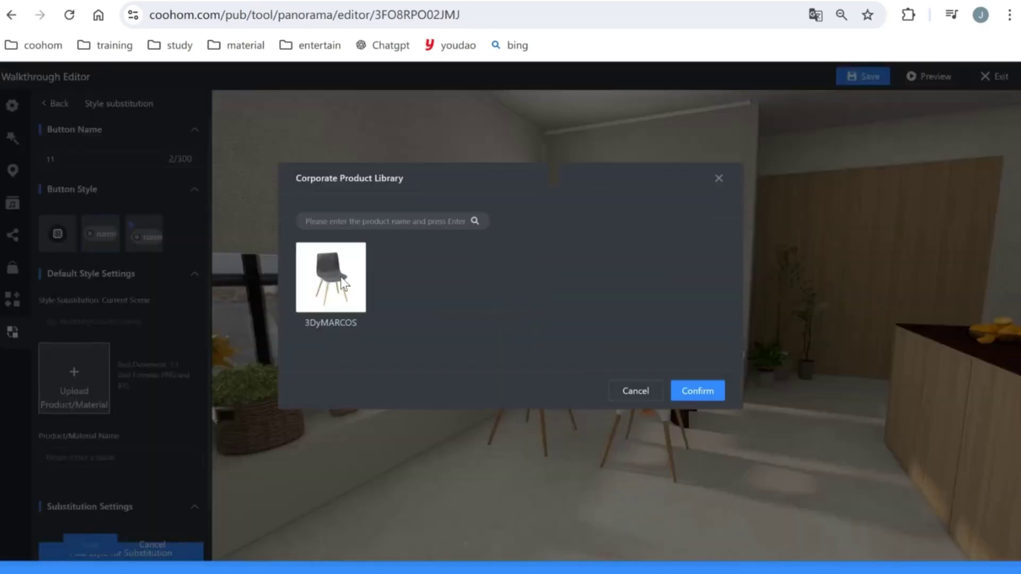
pyautogui.click(335, 279)
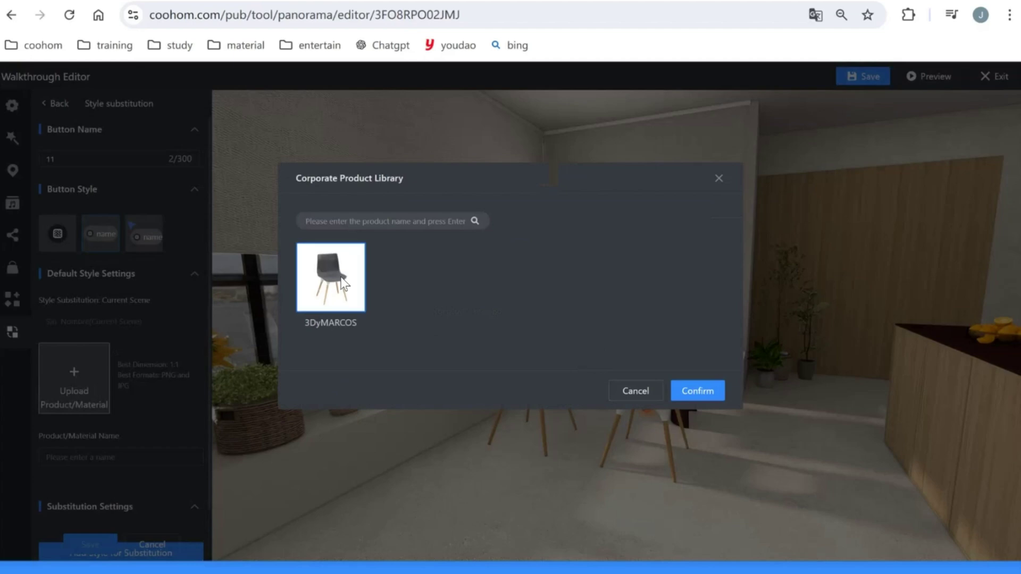
pyautogui.click(692, 396)
pyautogui.scroll(-2, 129, 423)
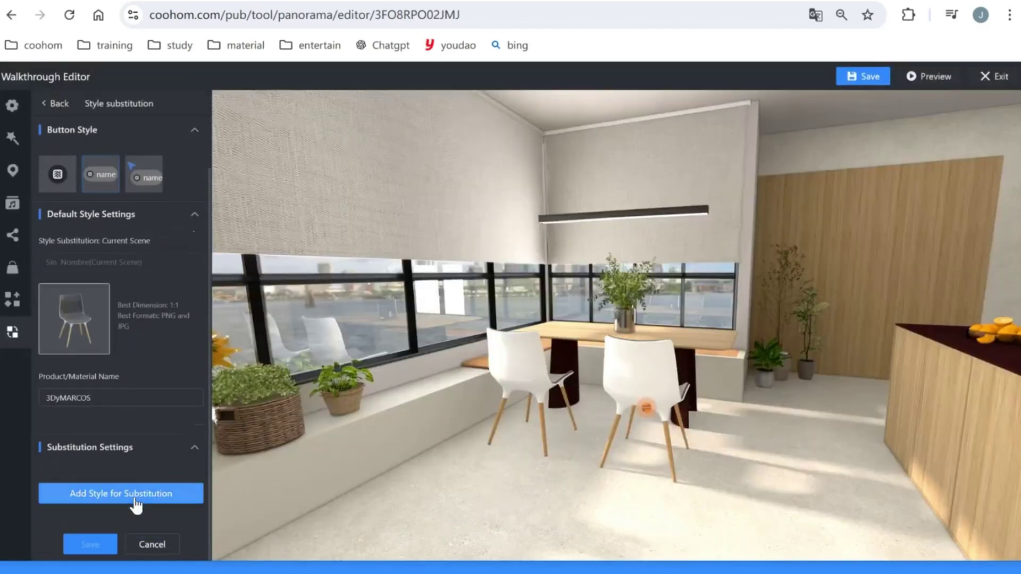
# Add a style for substitution and associate it with the Sin Nombre scene.
pyautogui.click(116, 497)
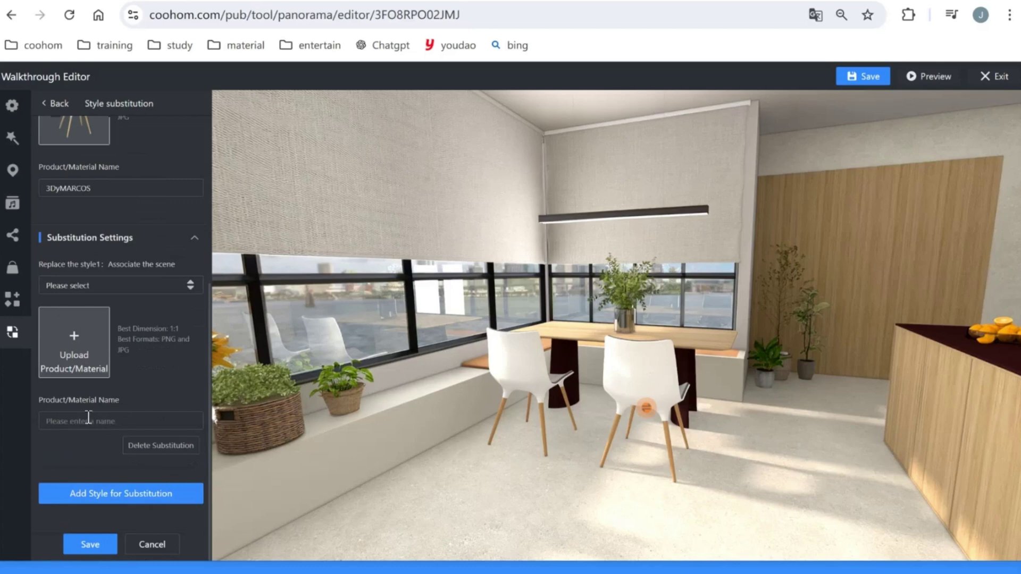
pyautogui.moveTo(87, 339)
pyautogui.click(181, 284)
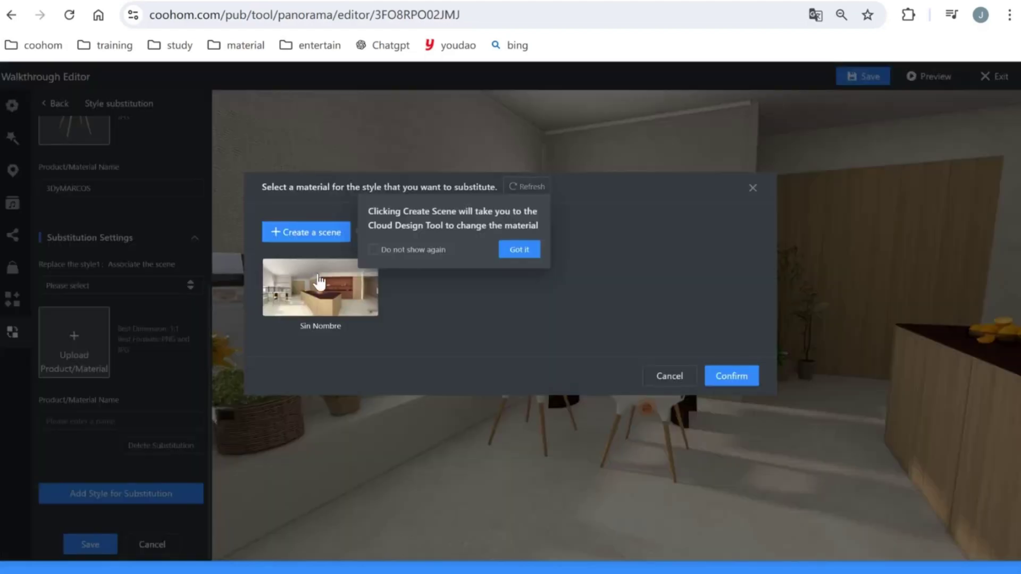
pyautogui.click(524, 251)
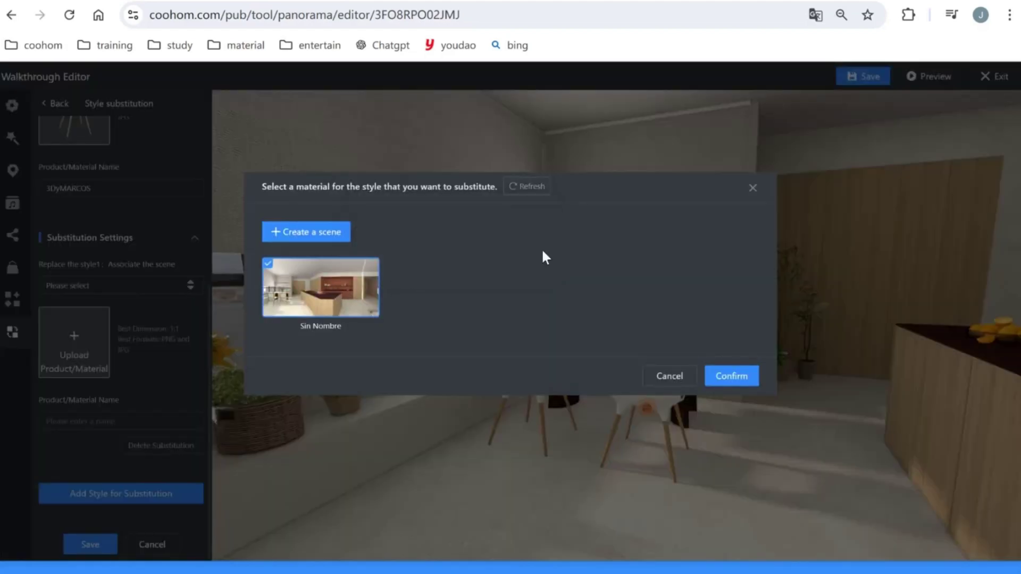
pyautogui.click(731, 377)
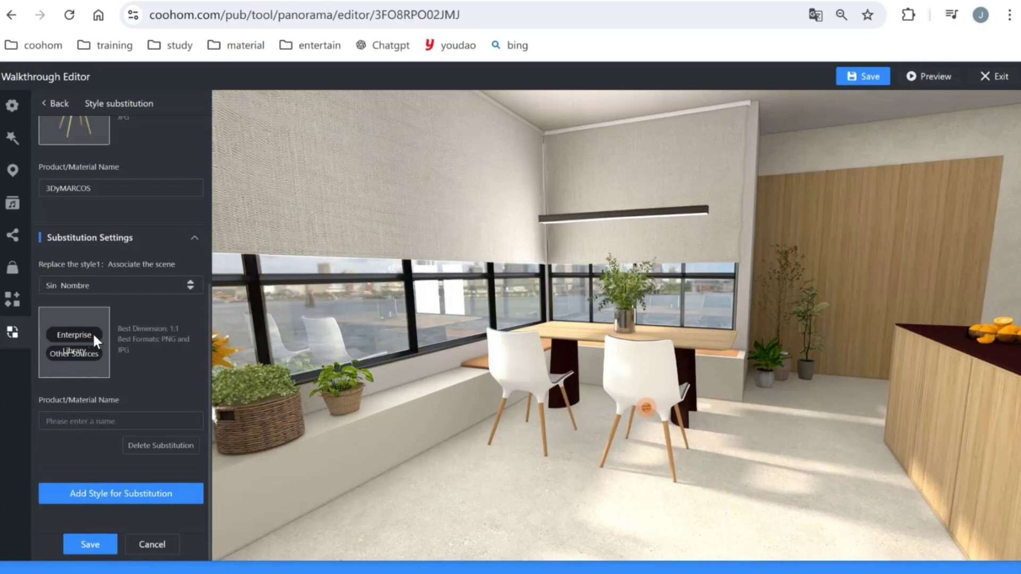
# Set the substitution style's product to gurizada from the enterprise library, then save the style substitution and the walkthrough settings.
pyautogui.click(85, 334)
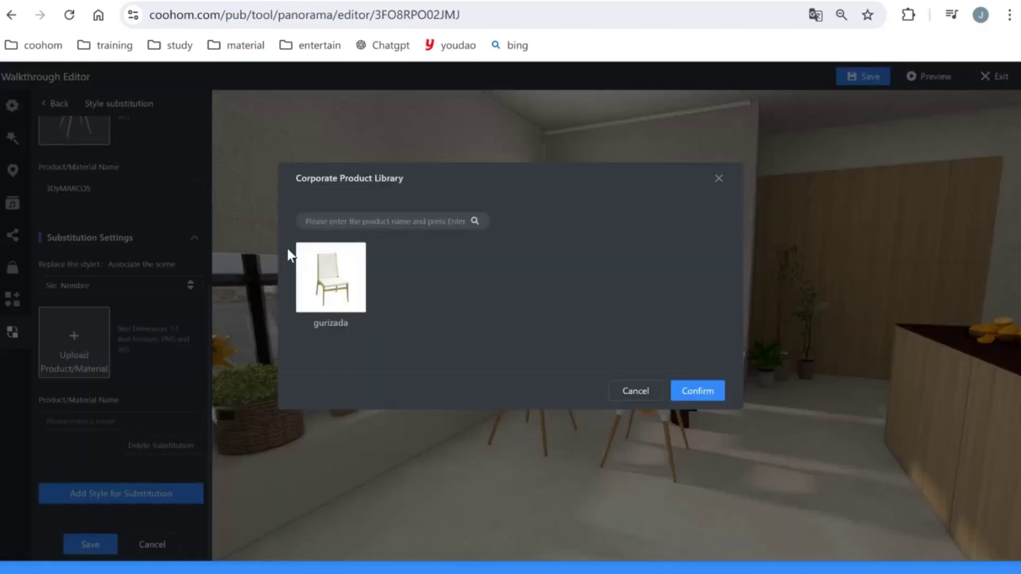
pyautogui.click(352, 274)
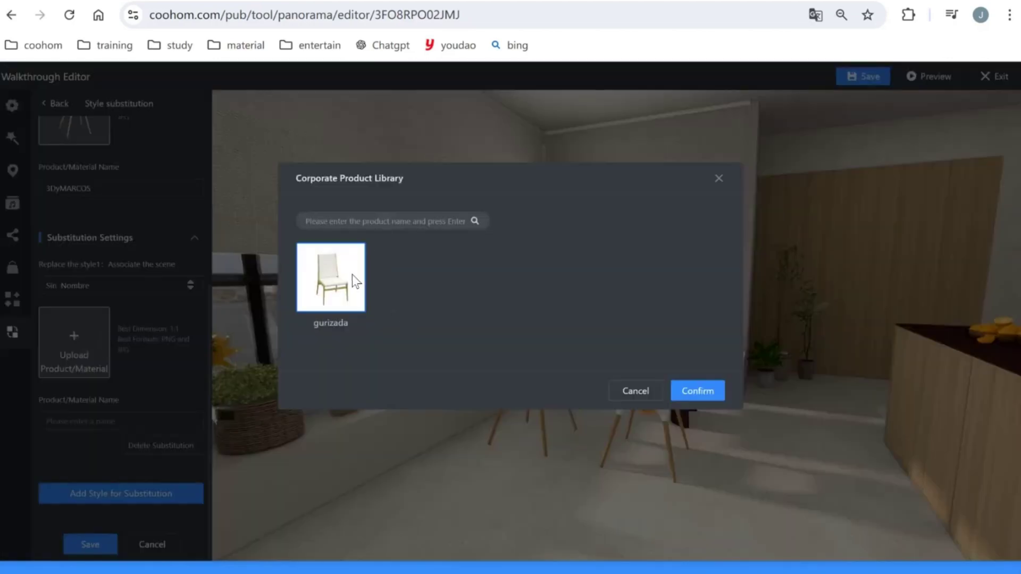
pyautogui.click(697, 392)
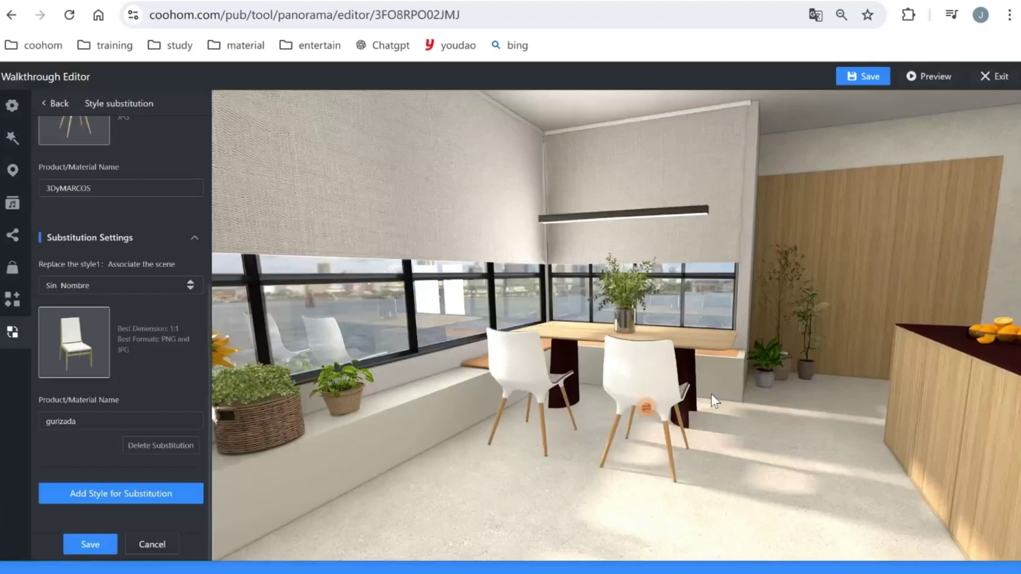
pyautogui.click(90, 545)
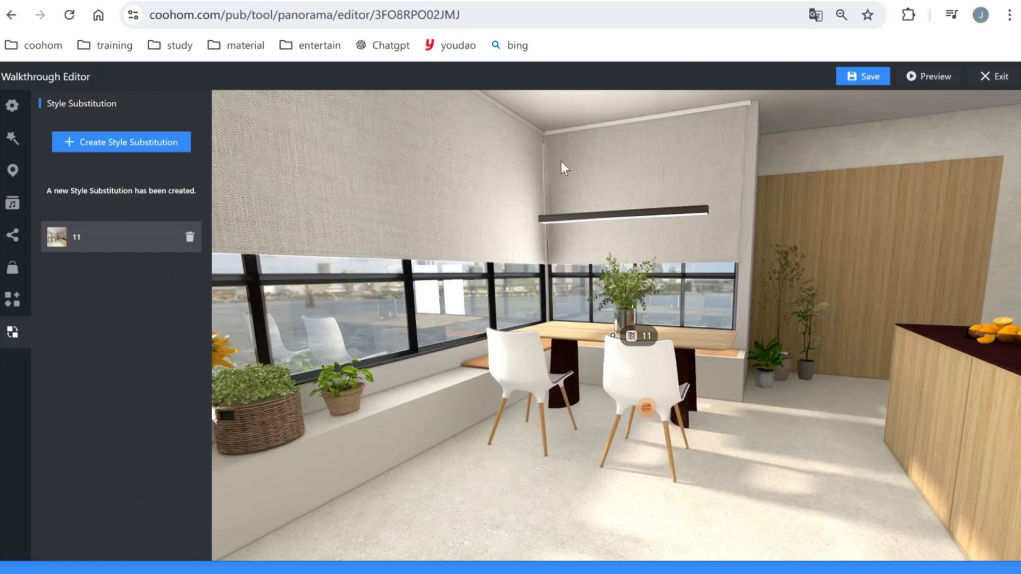
pyautogui.click(872, 78)
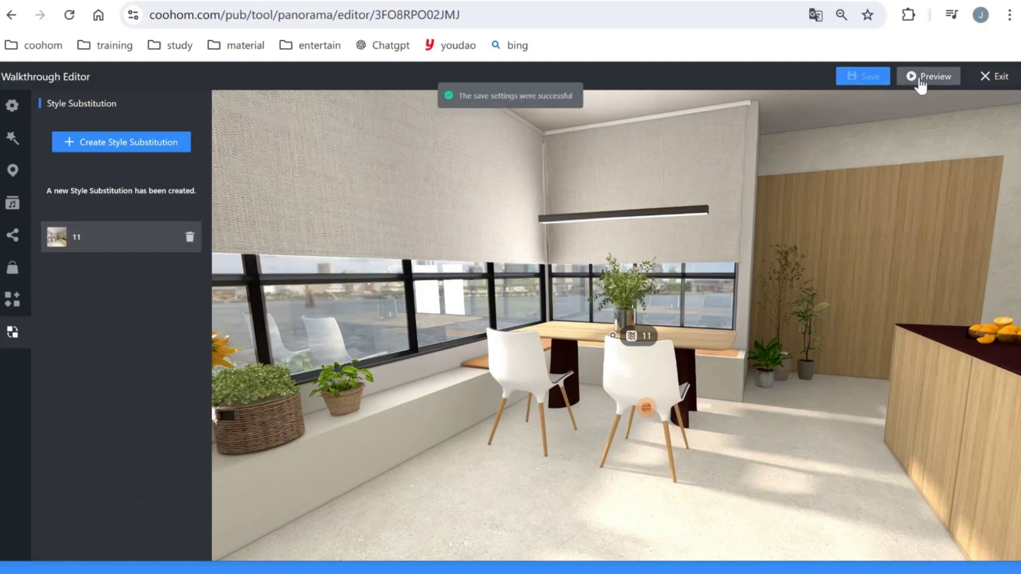
# Preview the walkthrough, switch the chairs to the gurizada style through hotspot 11, and look around the scene.
pyautogui.click(919, 80)
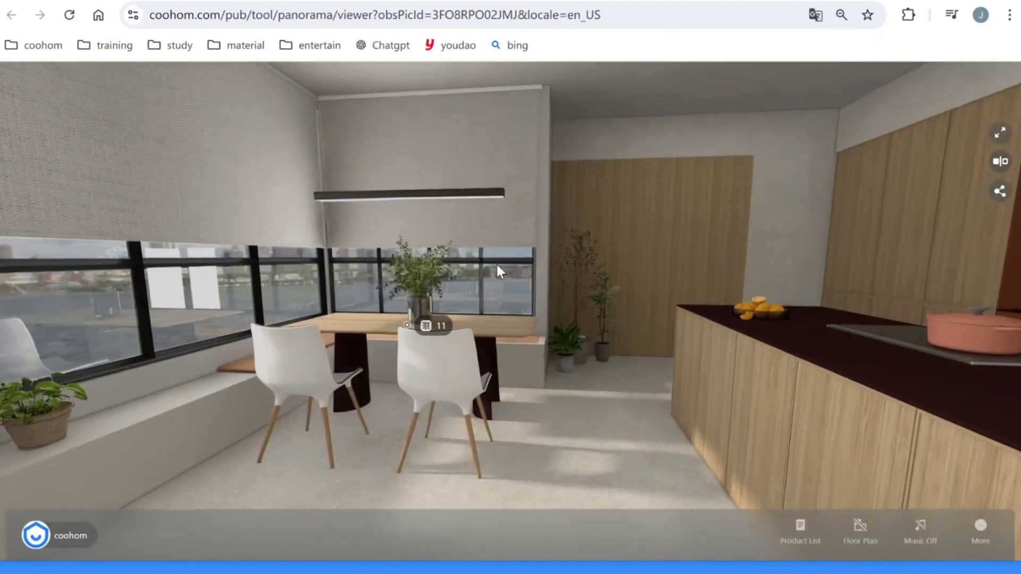
pyautogui.click(436, 330)
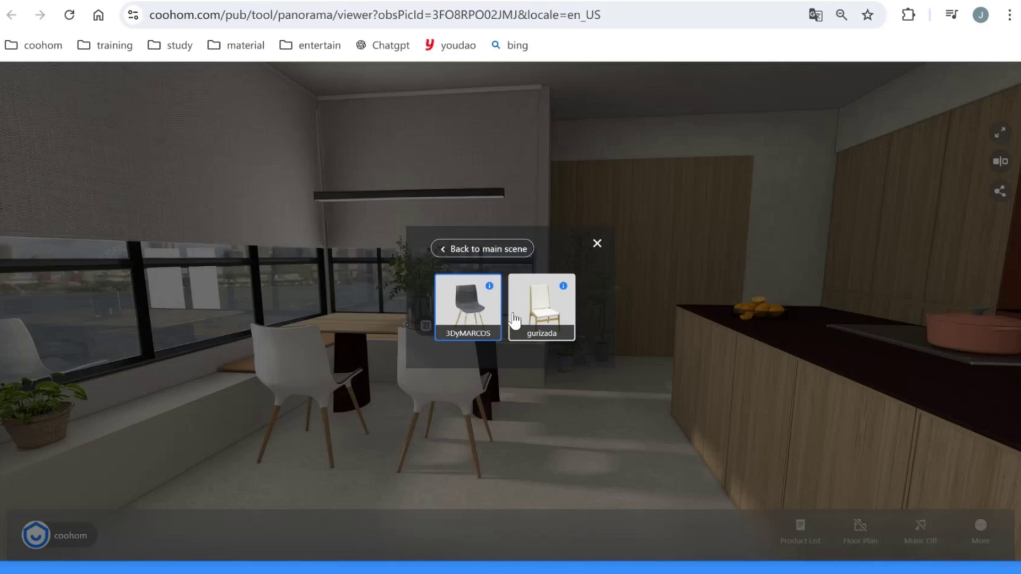
pyautogui.click(559, 315)
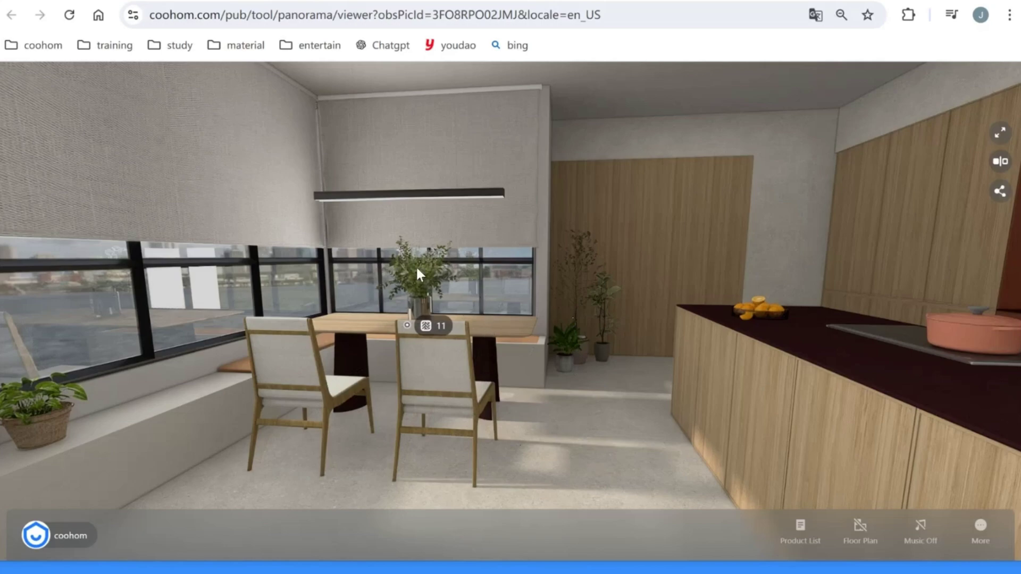
pyautogui.moveTo(447, 293); pyautogui.dragTo(435, 328)
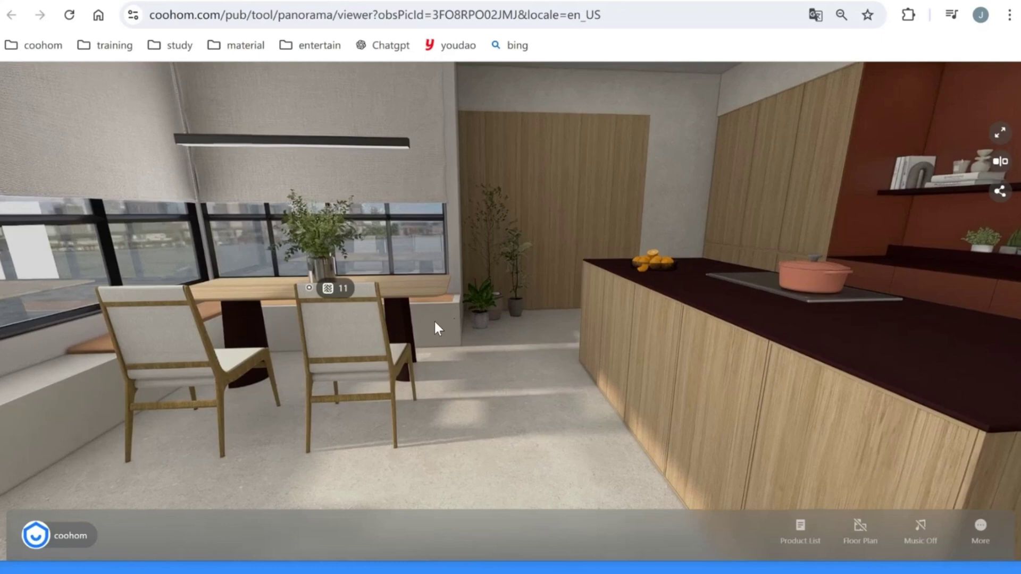
pyautogui.click(521, 352)
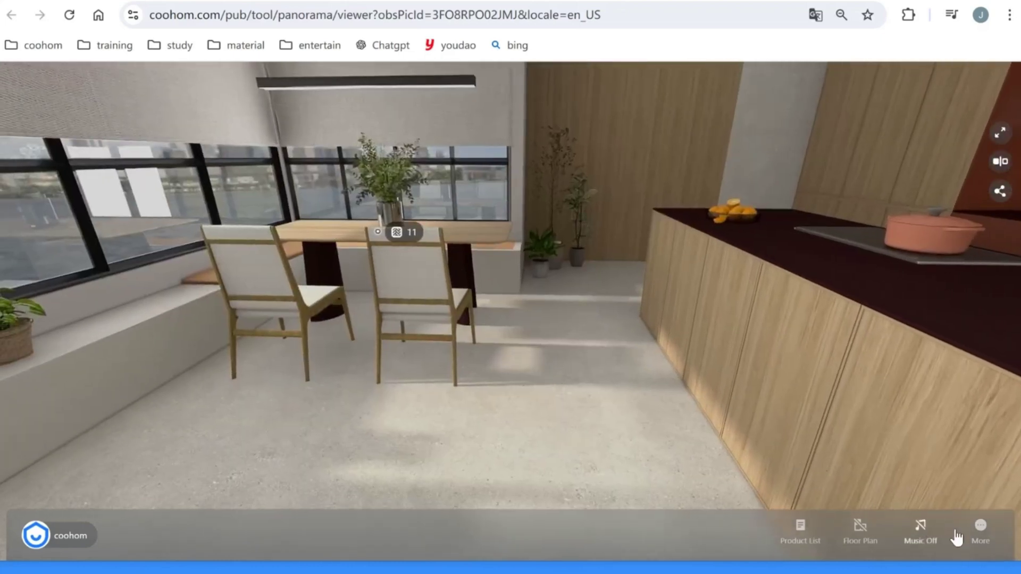
# Enable product hotspots in the preview, open the chair's product details, and replace it with the wide chair.
pyautogui.click(980, 529)
pyautogui.click(969, 408)
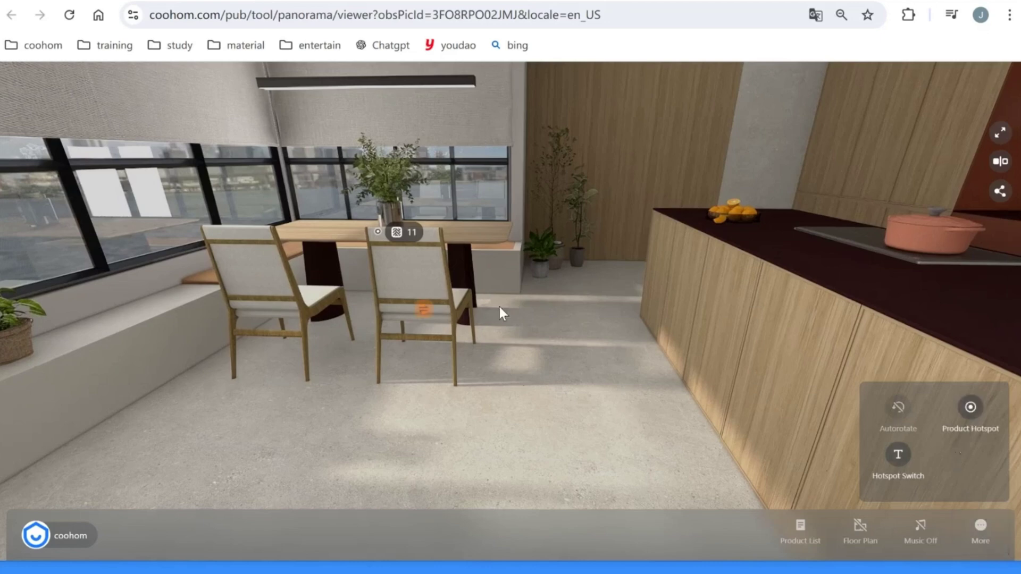
pyautogui.click(424, 301)
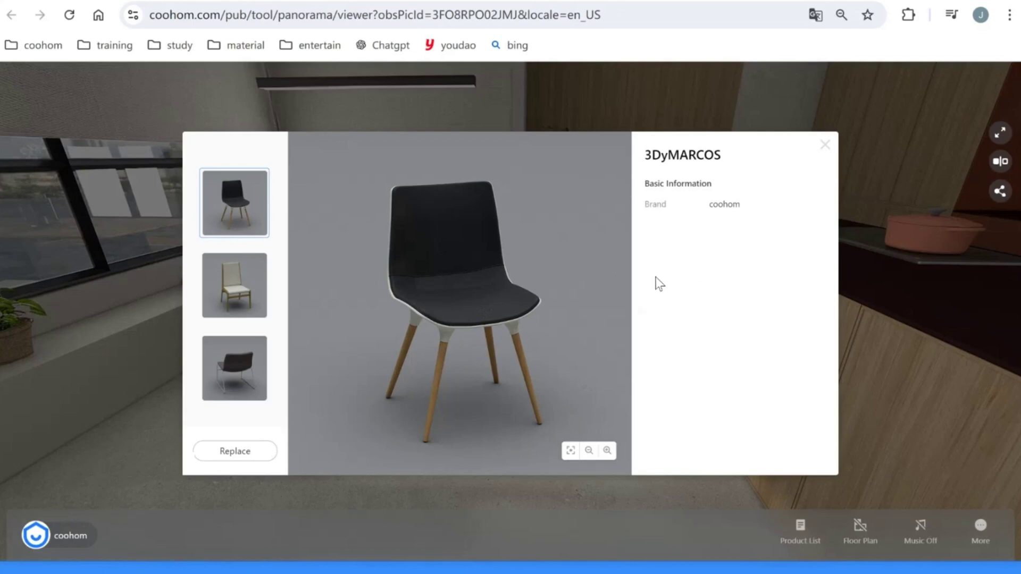
pyautogui.click(982, 528)
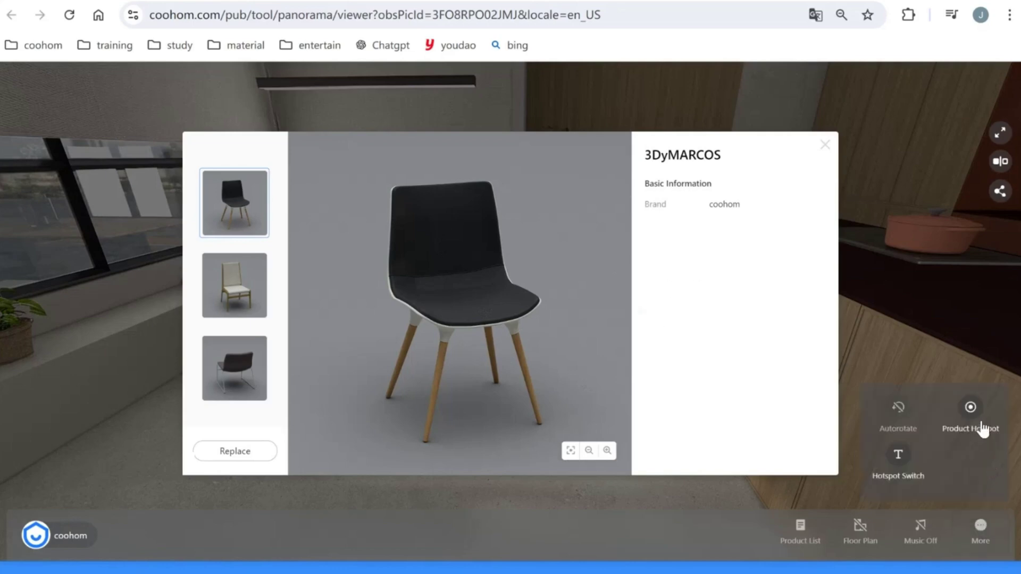
pyautogui.click(232, 367)
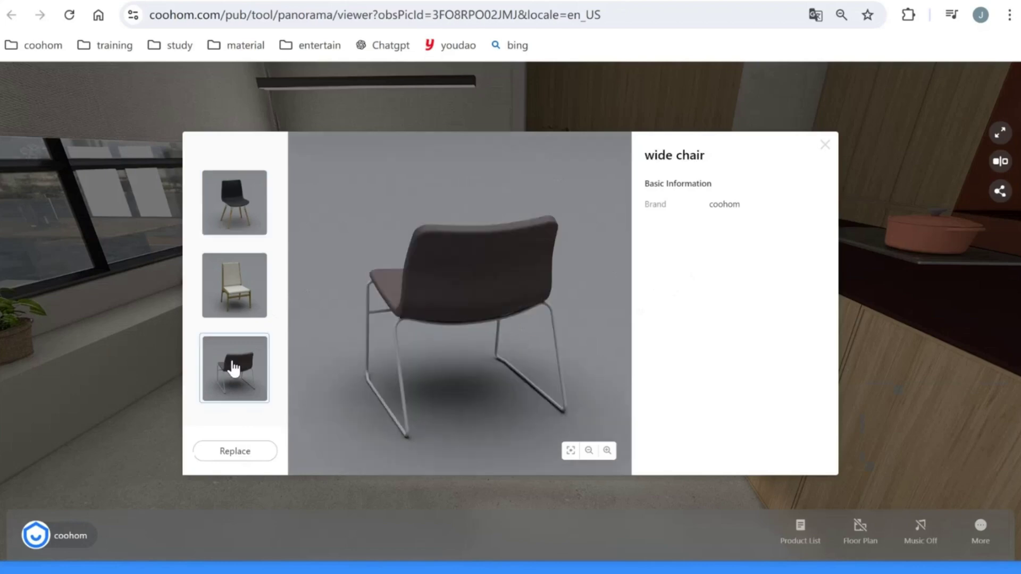
pyautogui.click(246, 457)
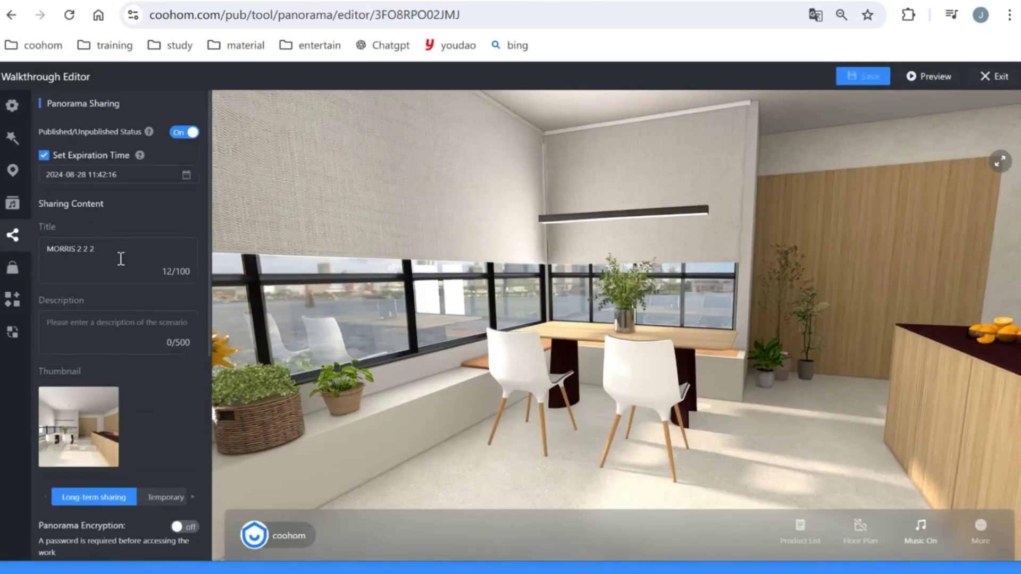
# Review the replacement products configured for 3DyMARCOS in the editor's product replacement settings.
pyautogui.click(13, 268)
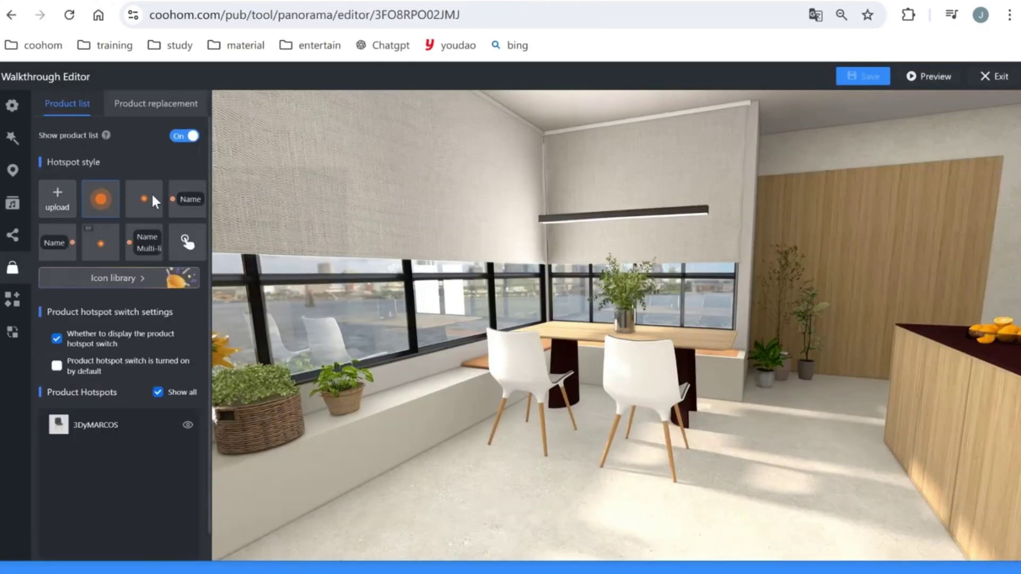
pyautogui.click(127, 107)
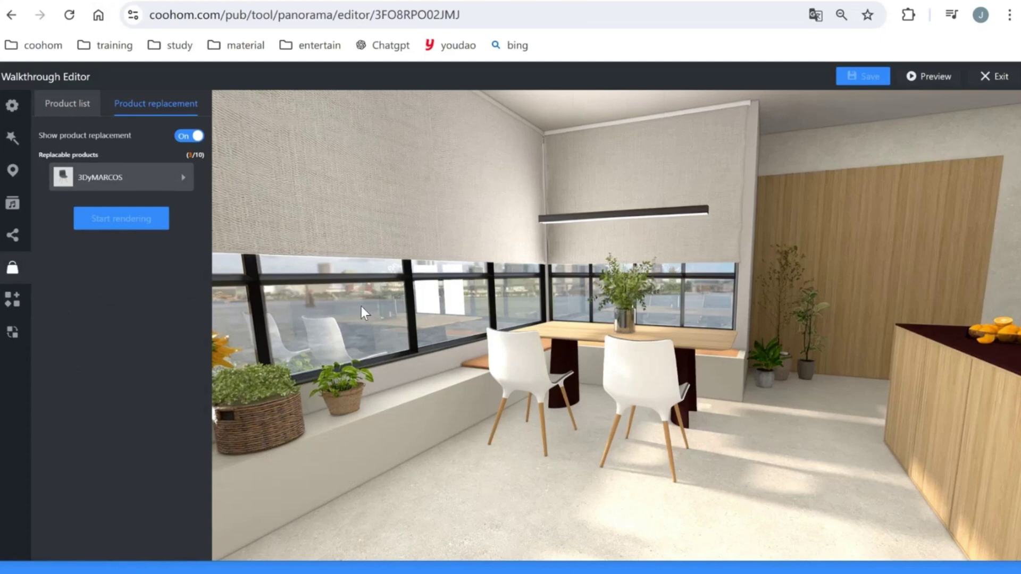
pyautogui.click(183, 181)
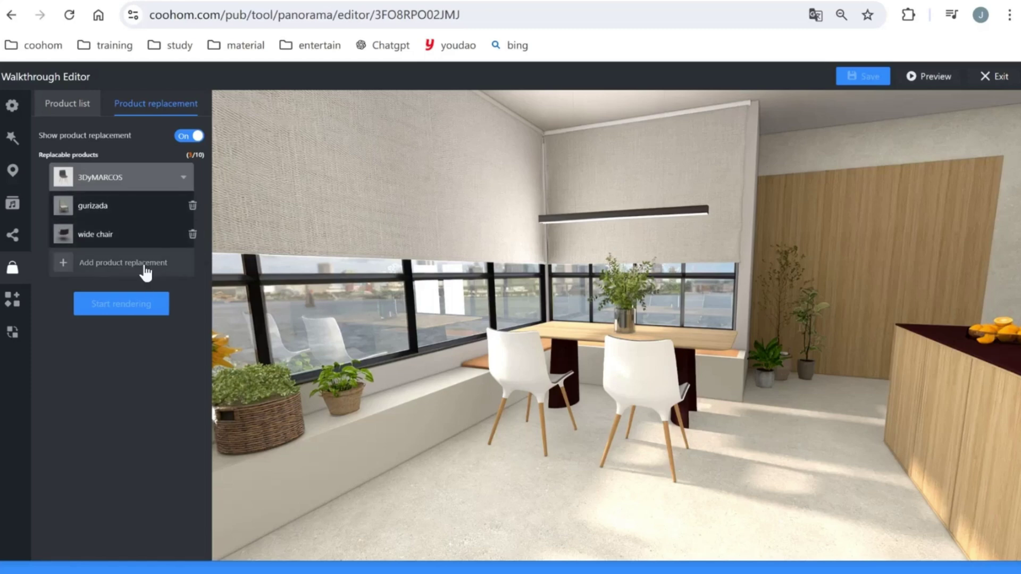
# Open a new style substitution and examine its settings while rotating the view around the room.
pyautogui.click(15, 336)
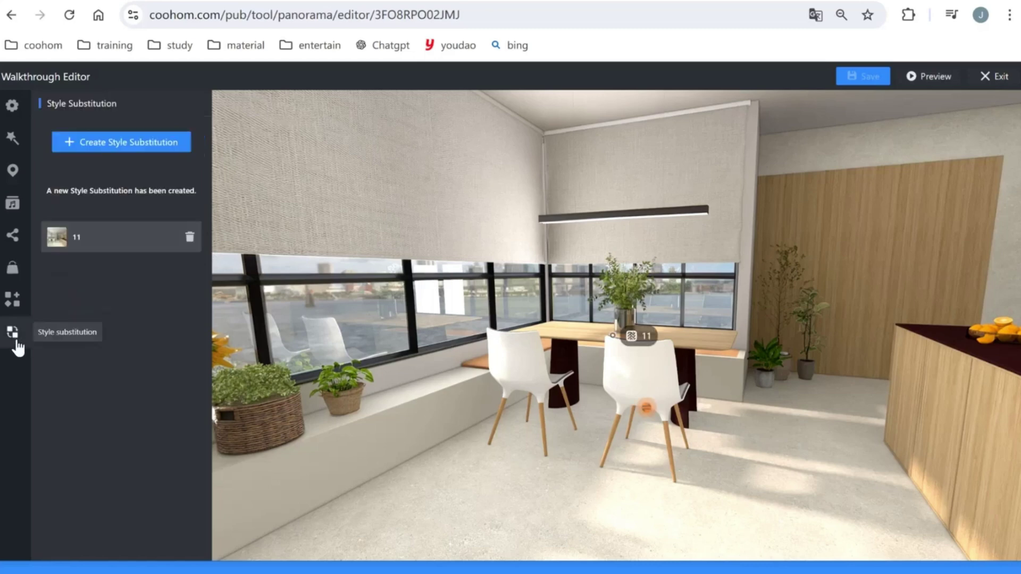
pyautogui.click(136, 154)
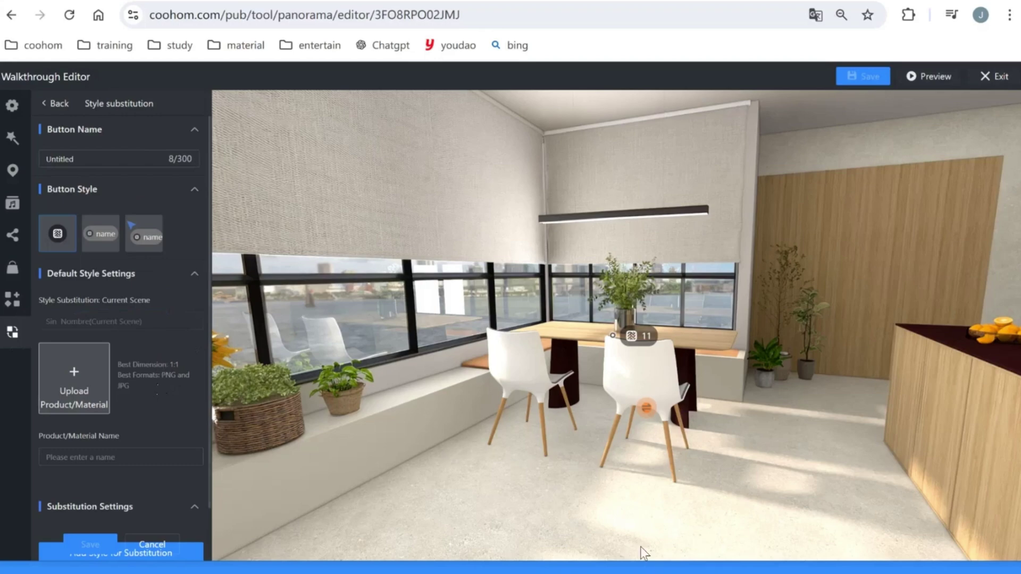
pyautogui.moveTo(662, 509); pyautogui.dragTo(351, 406)
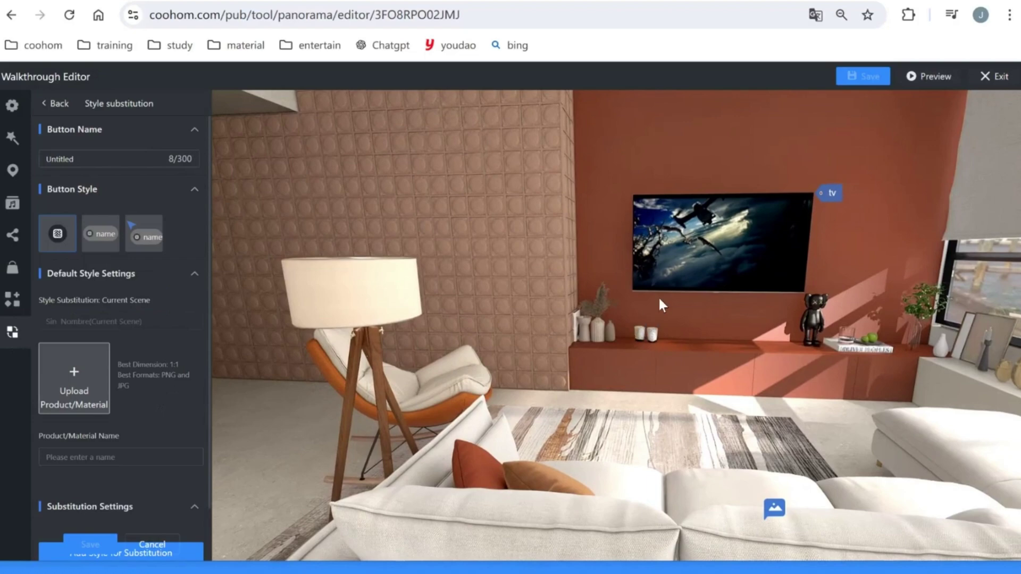
pyautogui.moveTo(658, 297); pyautogui.dragTo(367, 400)
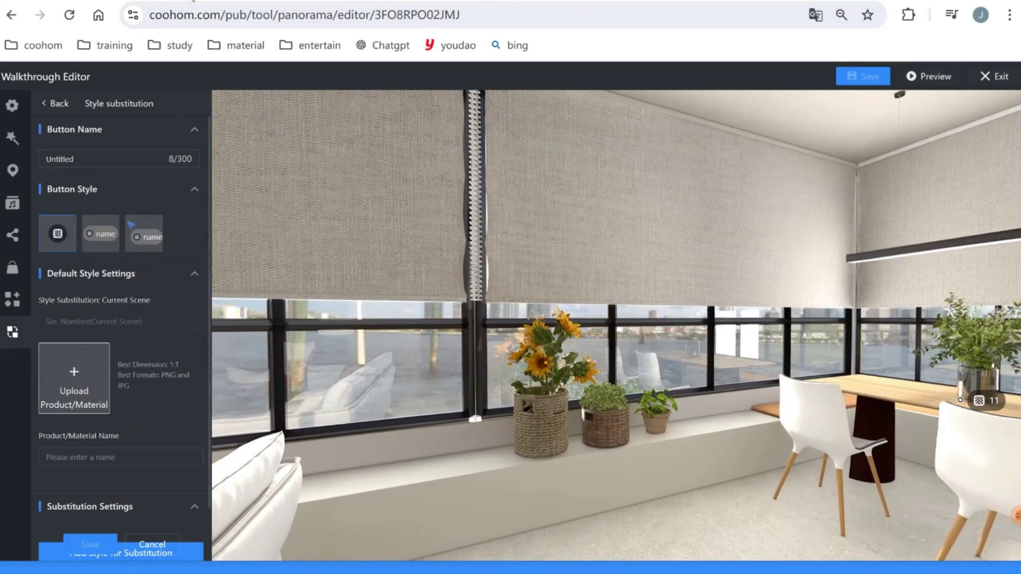
# Return to the MORRIS 2 2 2 project page and delete its existing Smart 720º VR Tour.
pyautogui.click(193, 1)
pyautogui.click(80, 1)
pyautogui.click(12, 15)
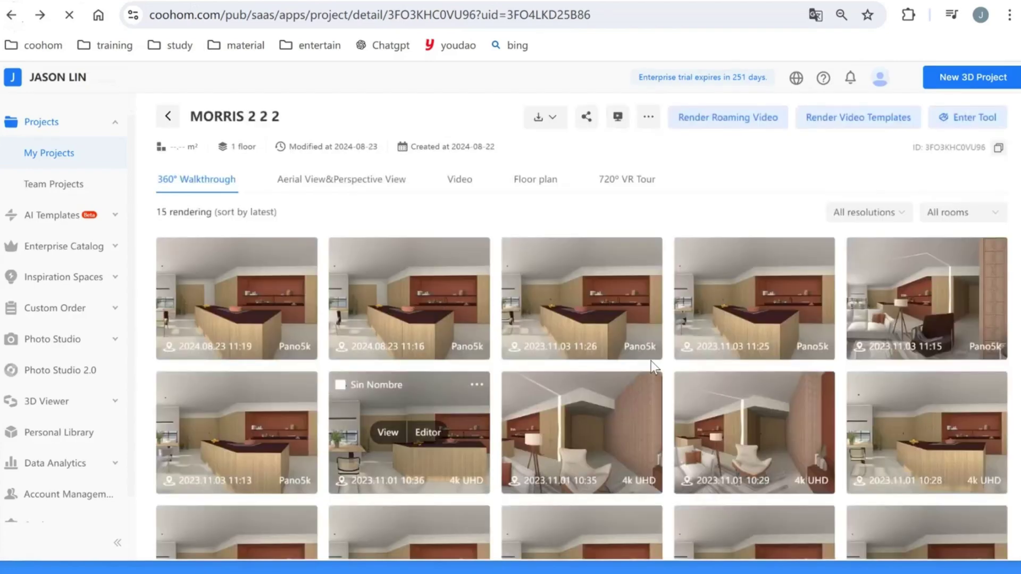
pyautogui.click(635, 189)
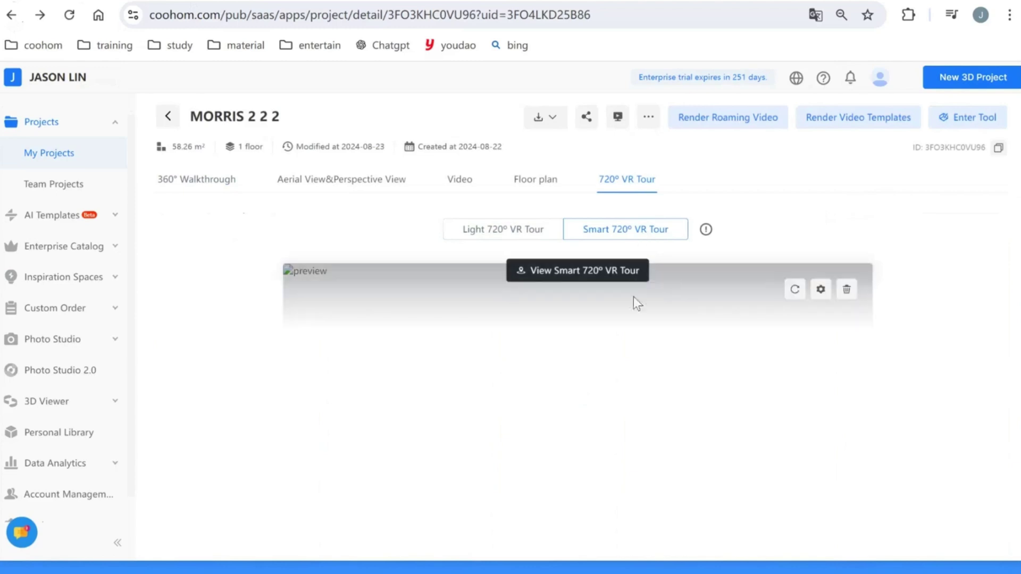
pyautogui.click(848, 292)
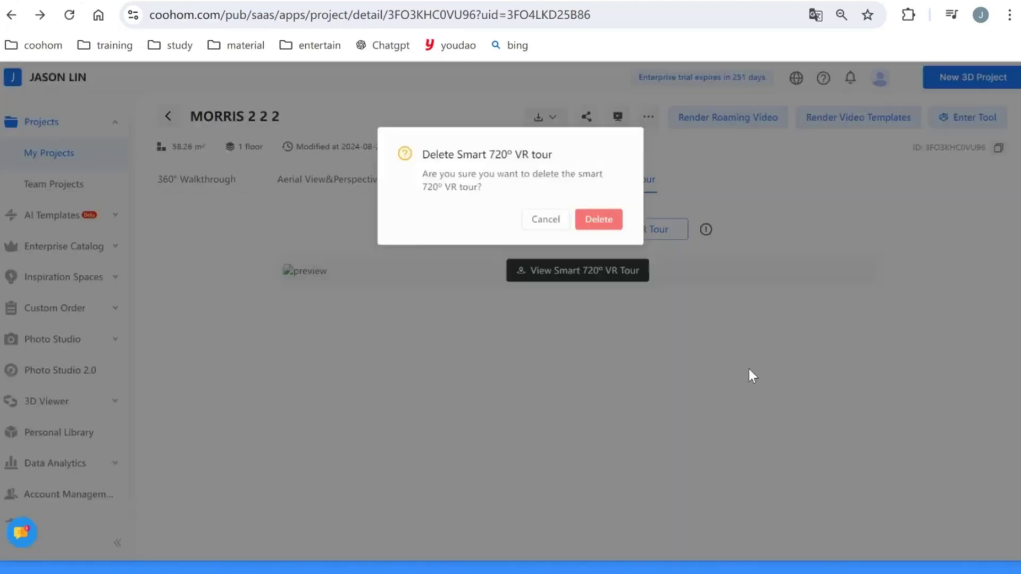
pyautogui.click(600, 220)
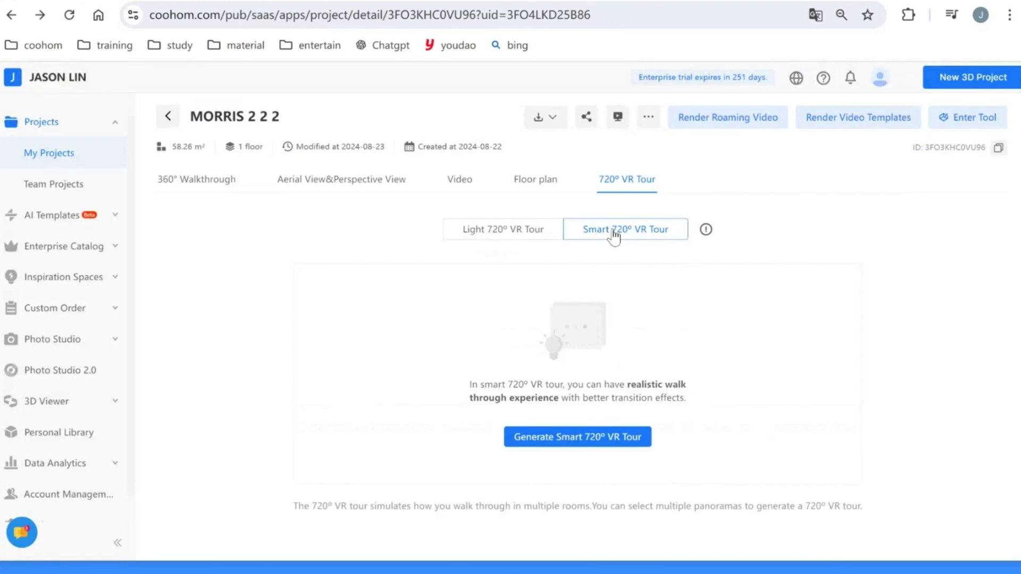
# Switch to the WPS slide show, review the Light and Smart 720tour feature comparison, and return to the Coohom project page in Chrome.
pyautogui.press('super+Tab')
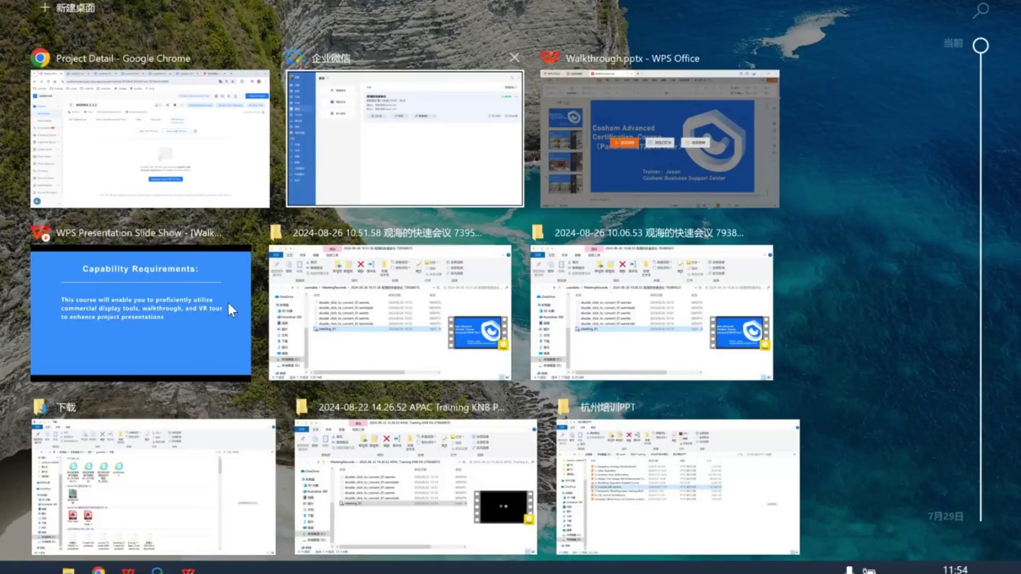
pyautogui.click(180, 318)
pyautogui.click(296, 286)
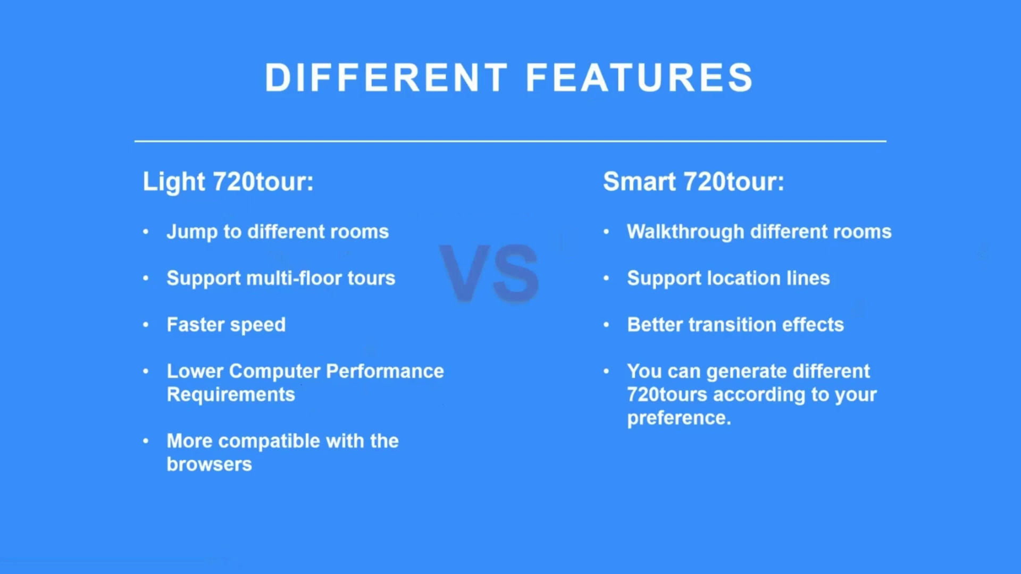
pyautogui.press('Right')
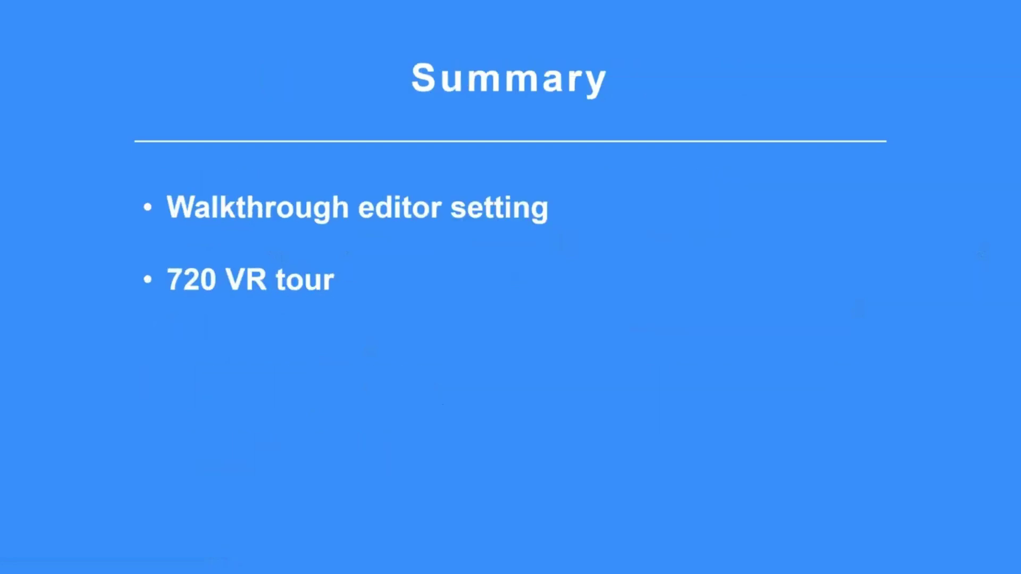
pyautogui.press('super+Tab')
pyautogui.click(389, 158)
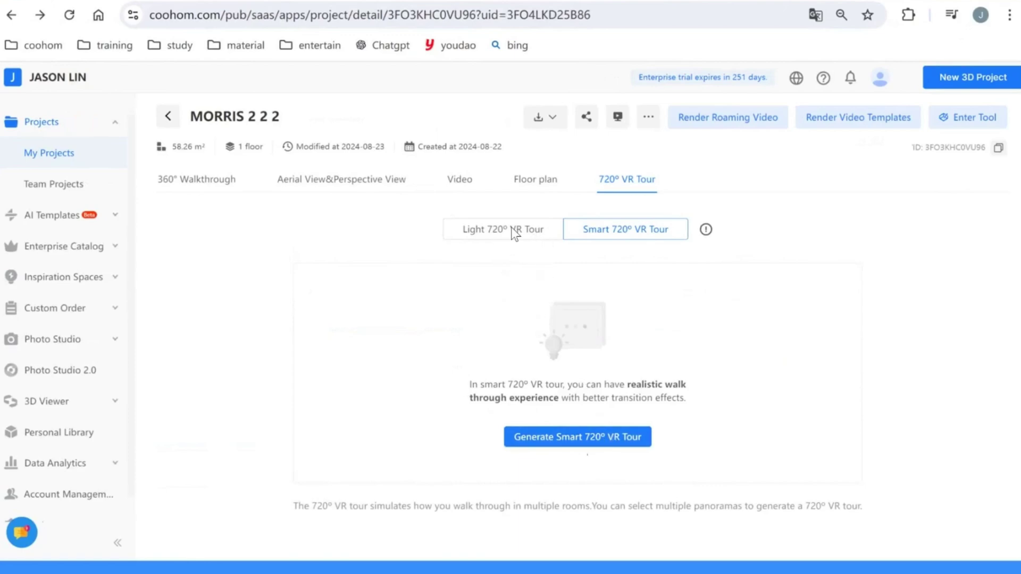
# Start a new Smart 720º VR Tour, deselect panorama 11, and select panorama 22 as starting point plus the first Sin Nombre panorama.
pyautogui.click(562, 444)
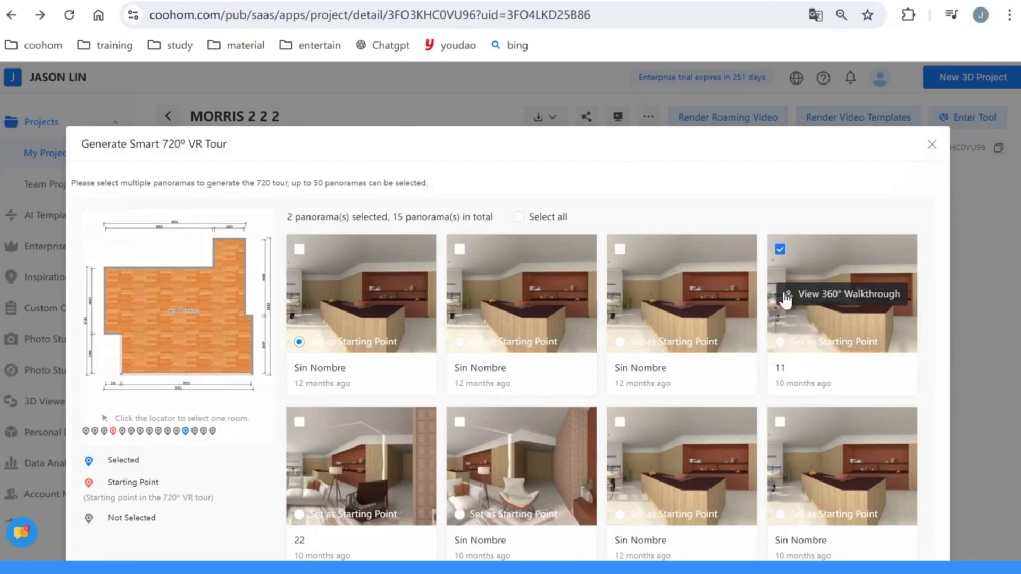
pyautogui.click(622, 252)
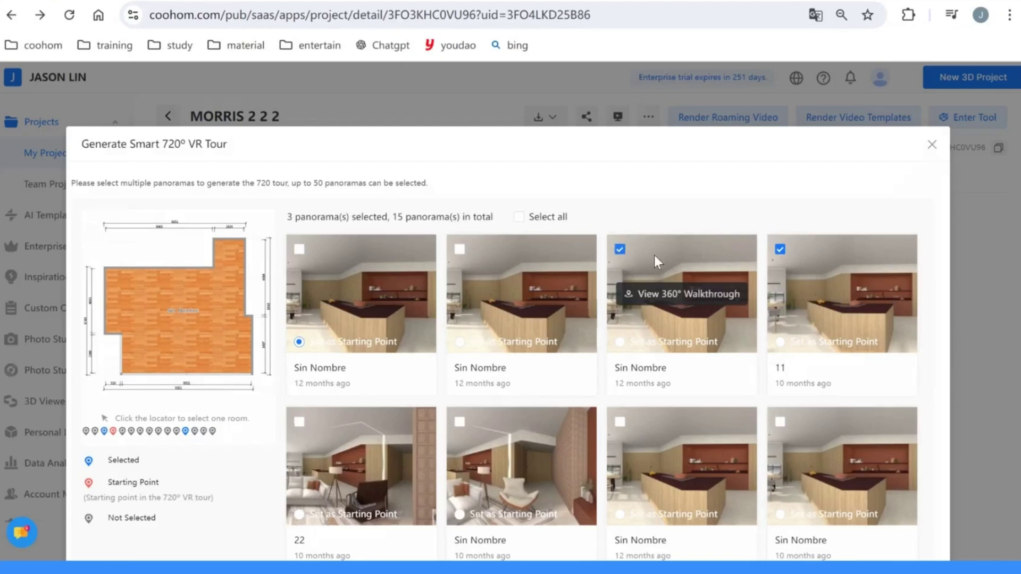
pyautogui.click(620, 250)
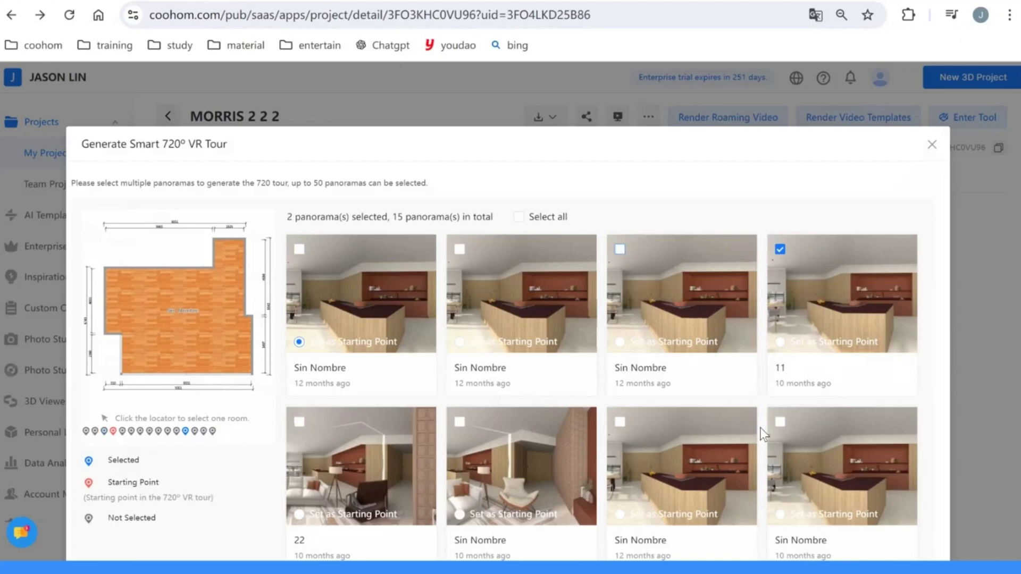
pyautogui.scroll(-1, 694, 356)
pyautogui.scroll(-3, 694, 356)
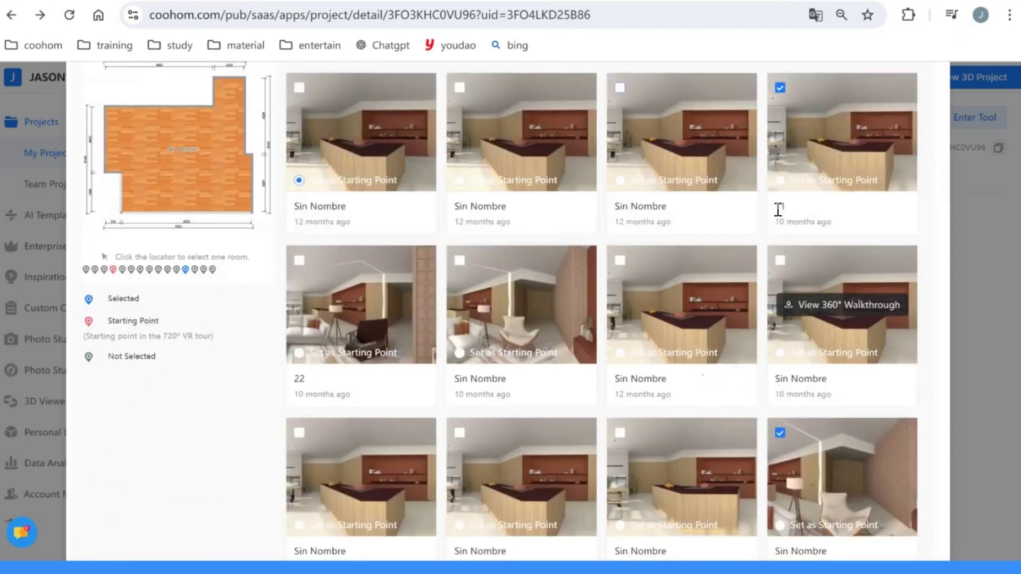
pyautogui.click(780, 88)
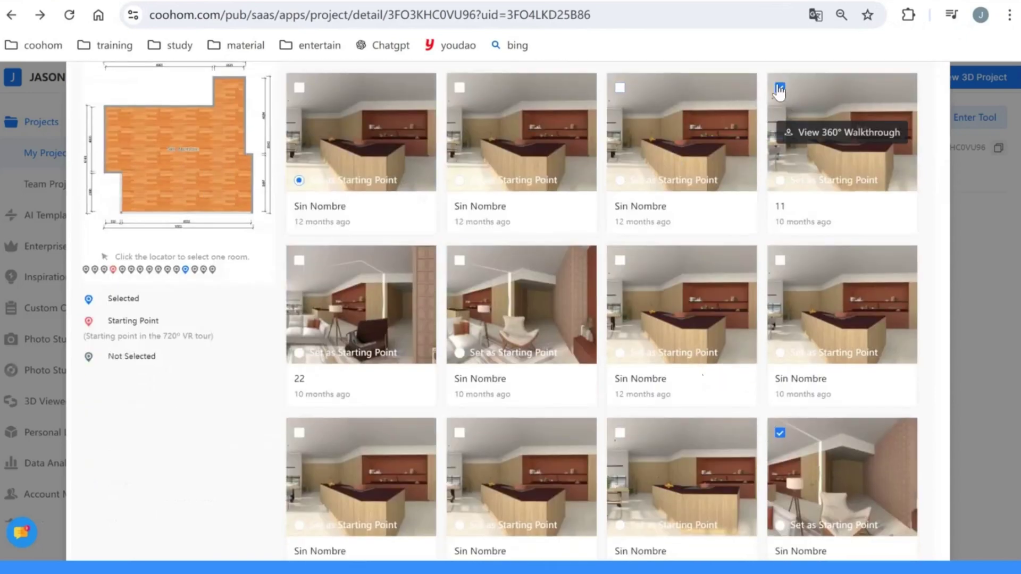
pyautogui.click(298, 260)
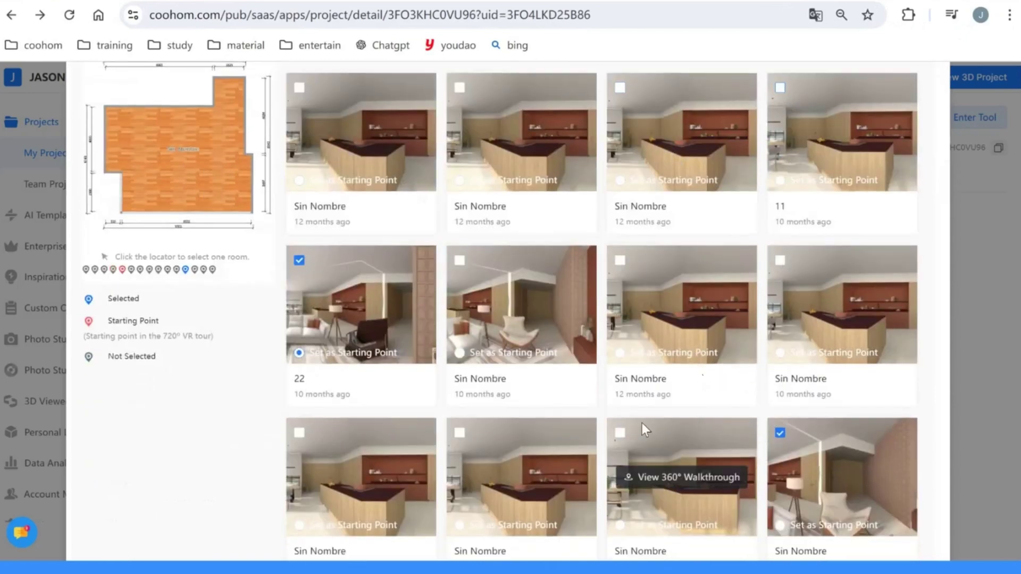
pyautogui.click(299, 88)
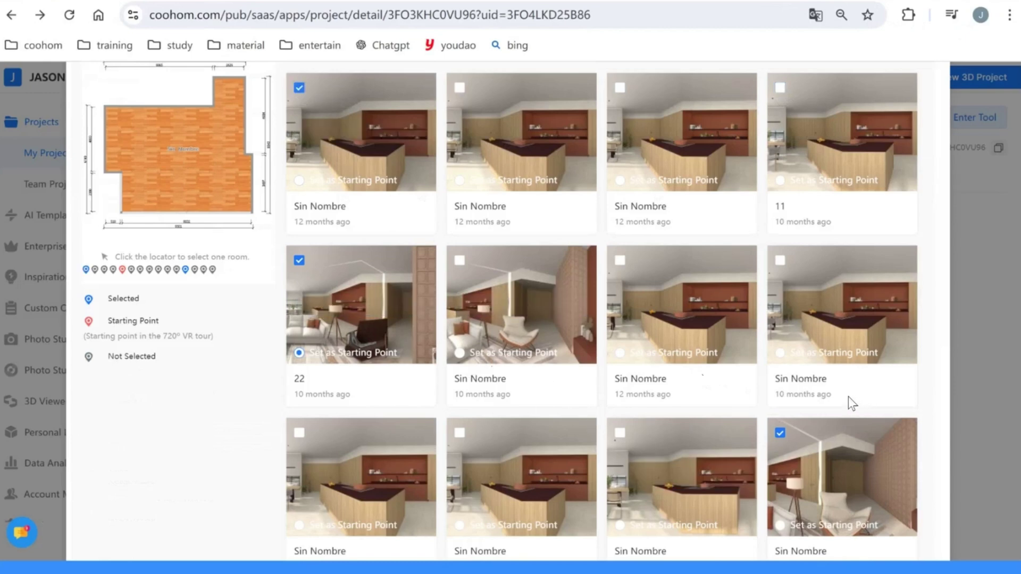
# Check the panorama selection through to the end of the list and generate the Smart 720º VR Tour.
pyautogui.scroll(-3, 805, 433)
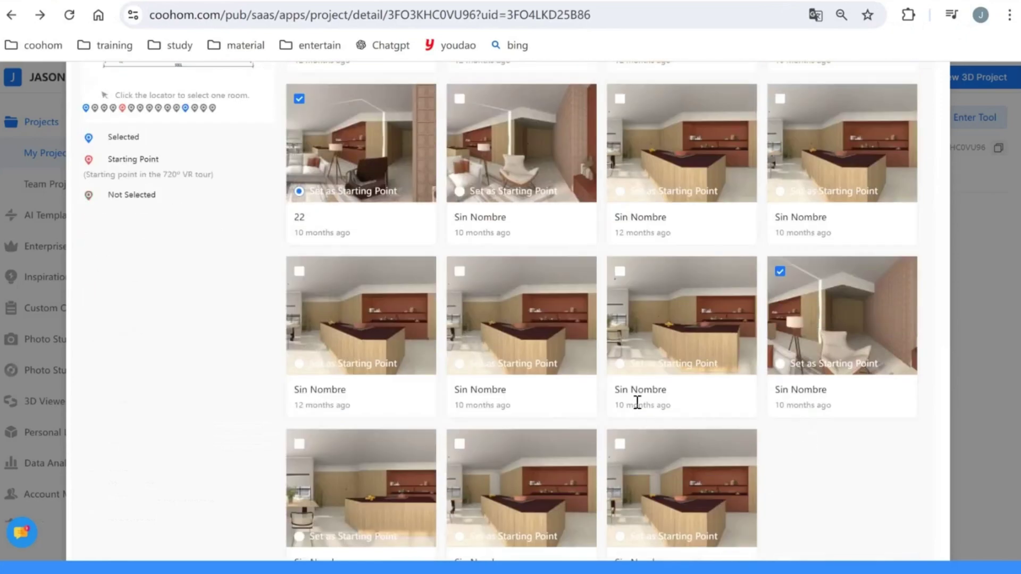
pyautogui.scroll(3, 638, 401)
pyautogui.scroll(-2, 585, 340)
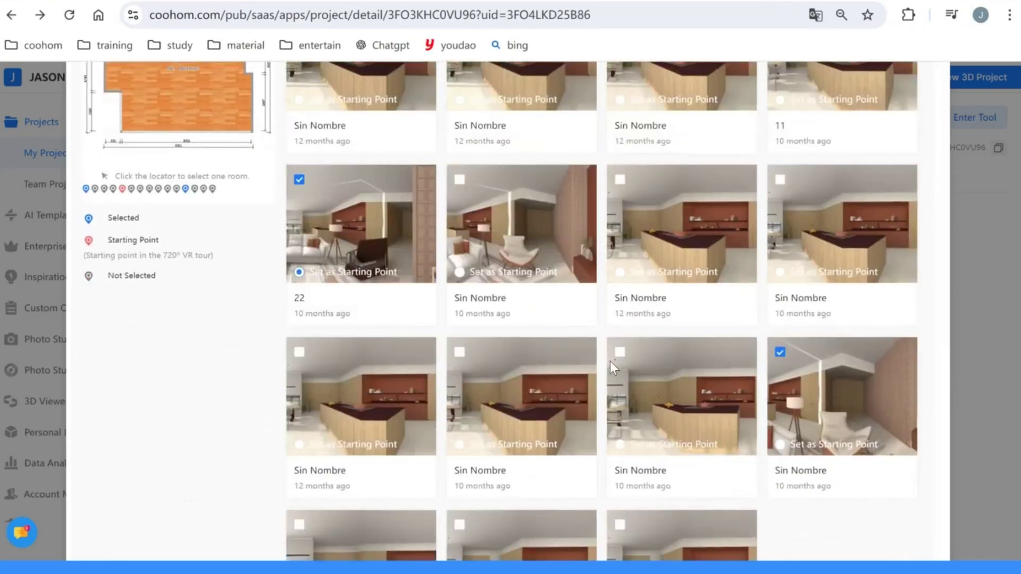
pyautogui.scroll(-3, 579, 369)
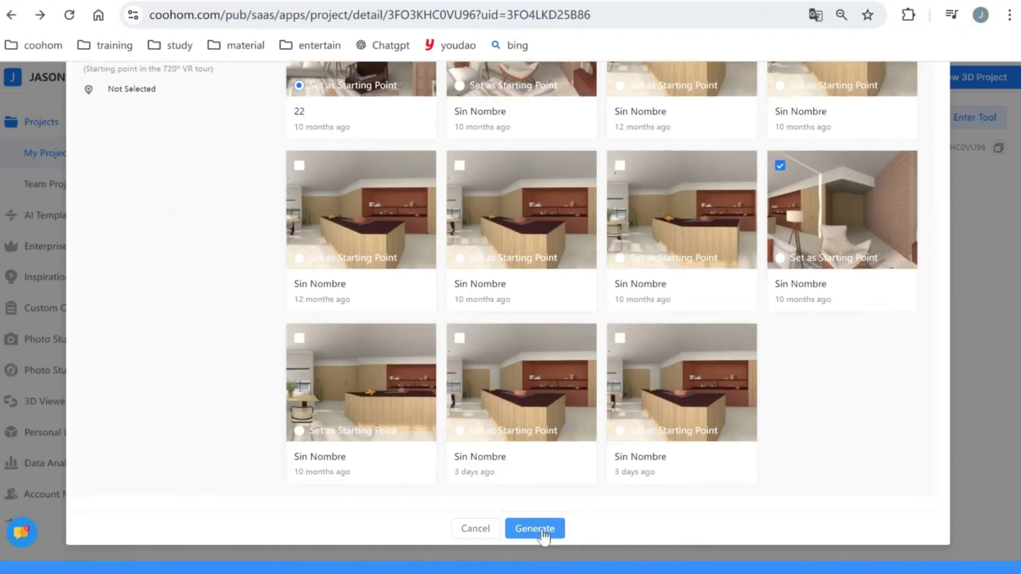
pyautogui.click(543, 529)
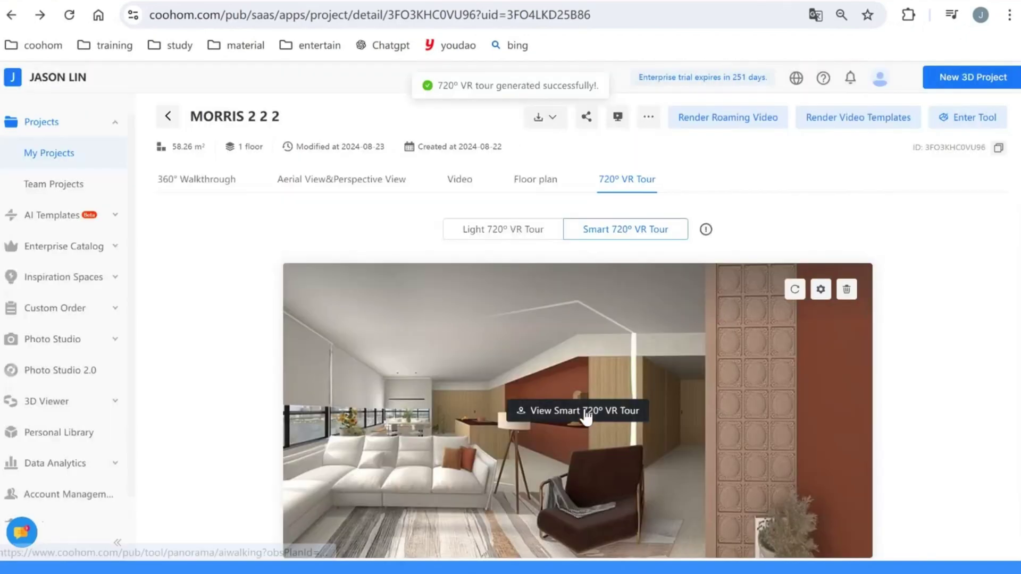
# Open the generated Smart 720º VR Tour for viewing and display its floor plan.
pyautogui.click(585, 412)
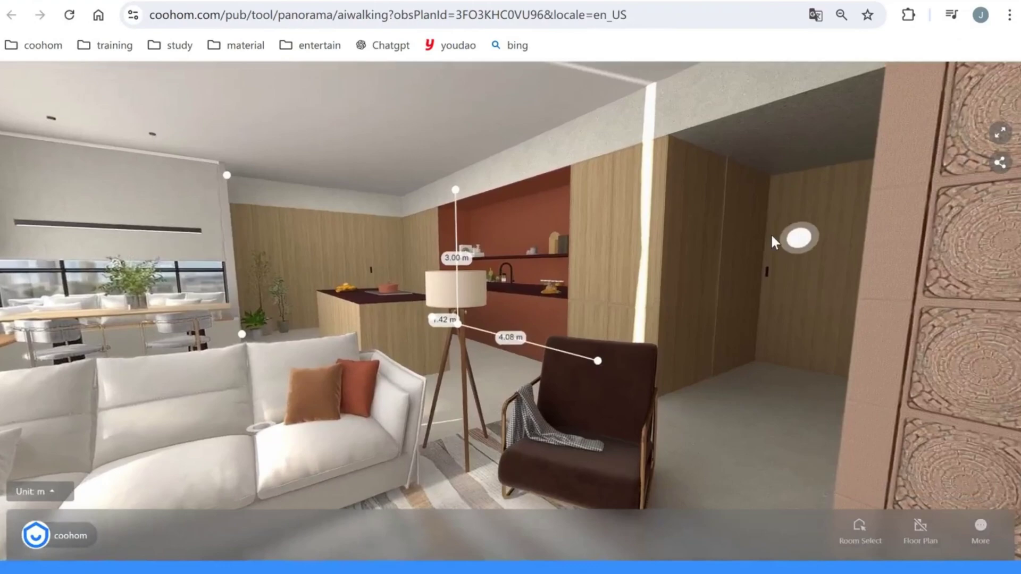
pyautogui.click(770, 232)
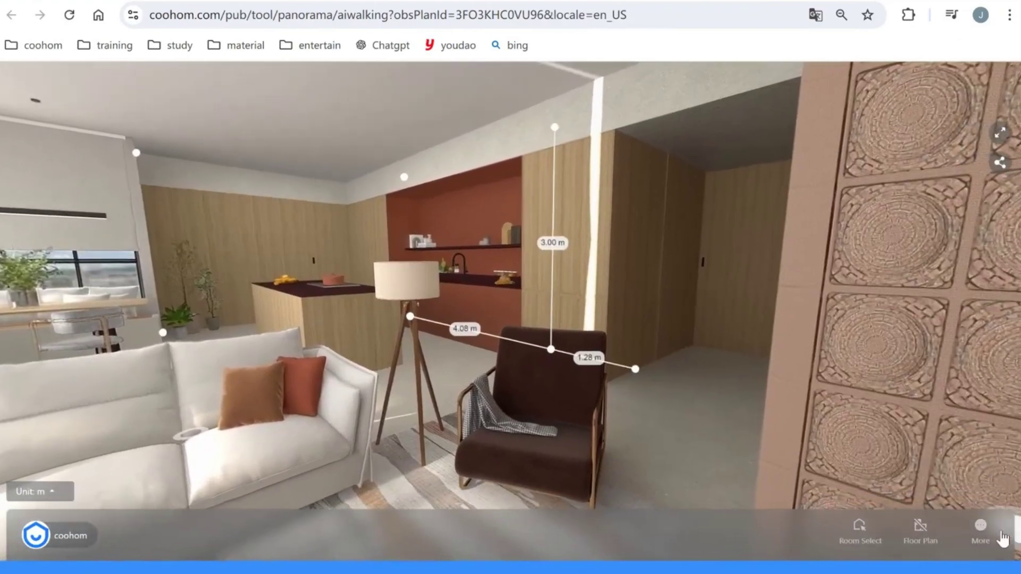
pyautogui.click(928, 534)
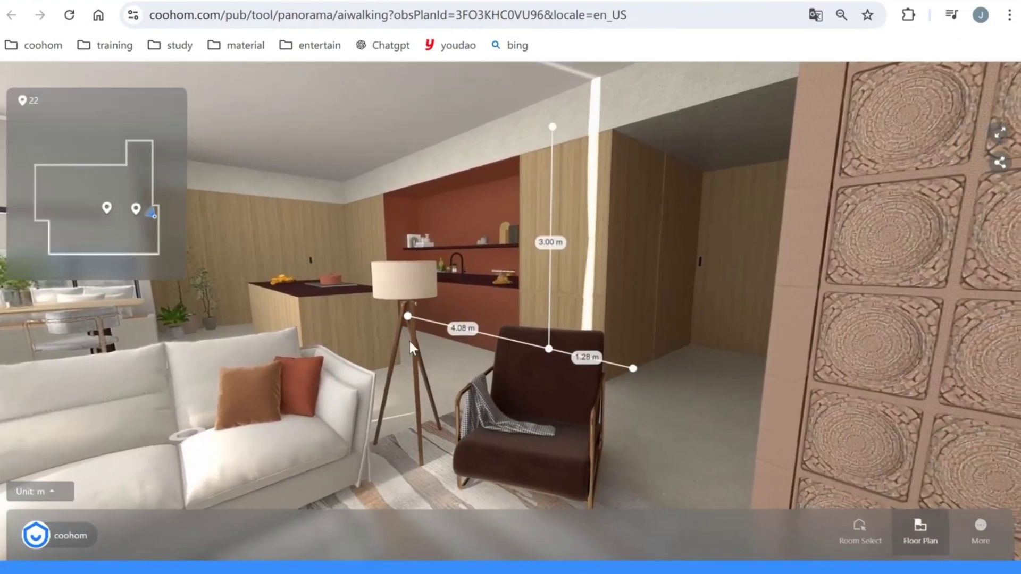
# Jump to the Sin Nombre viewpoint by the kitchen island from the floor plan and look around the windows, dining area and kitchen.
pyautogui.click(109, 212)
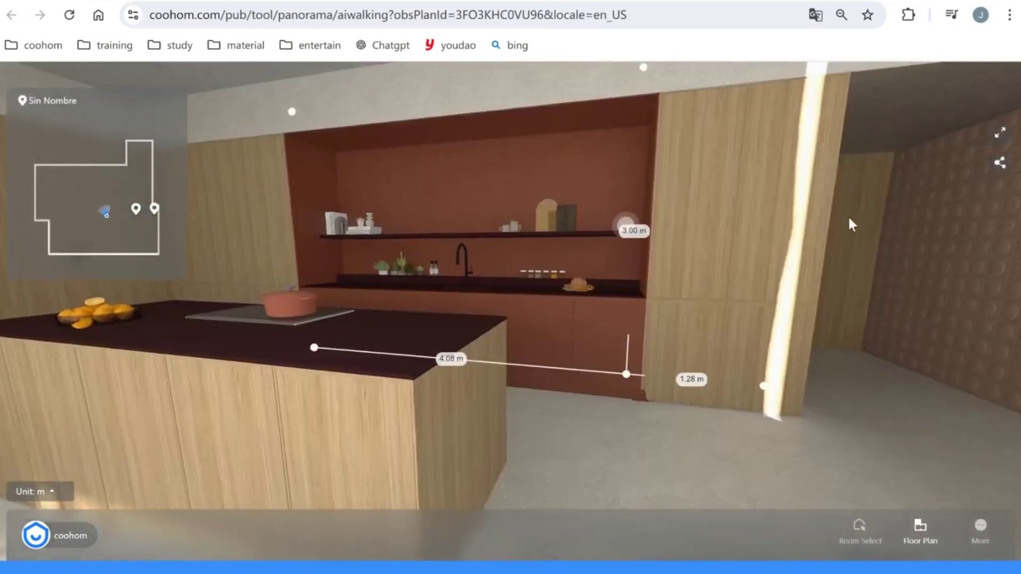
pyautogui.moveTo(850, 223); pyautogui.dragTo(681, 276)
pyautogui.moveTo(845, 291); pyautogui.dragTo(697, 269)
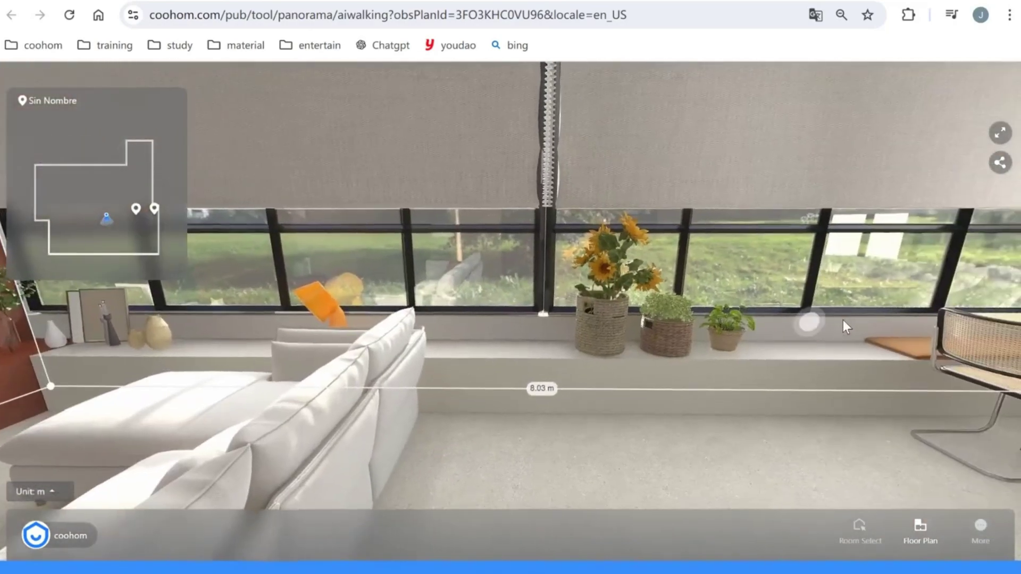
pyautogui.moveTo(844, 321); pyautogui.dragTo(704, 367)
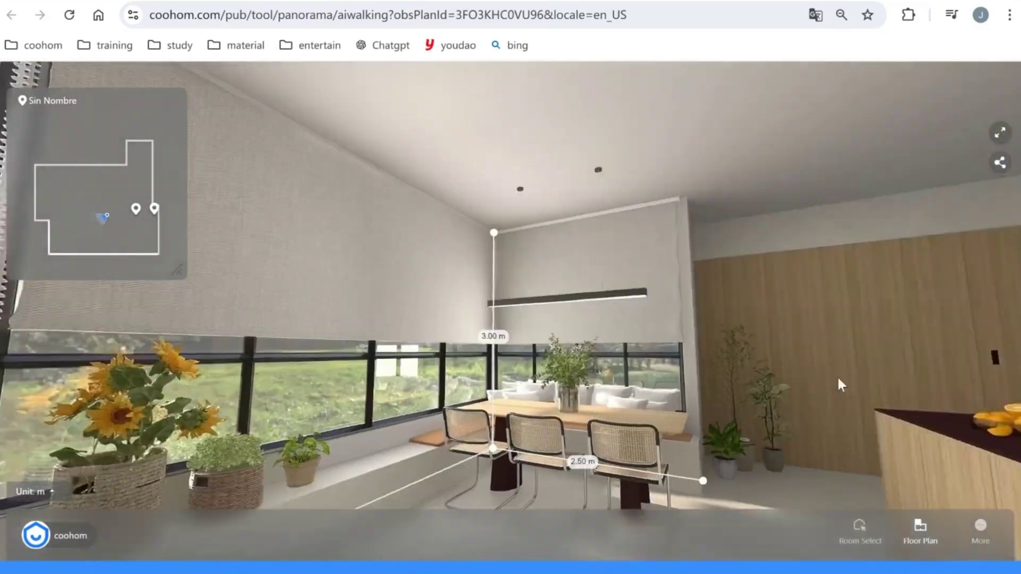
pyautogui.moveTo(836, 383); pyautogui.dragTo(622, 310)
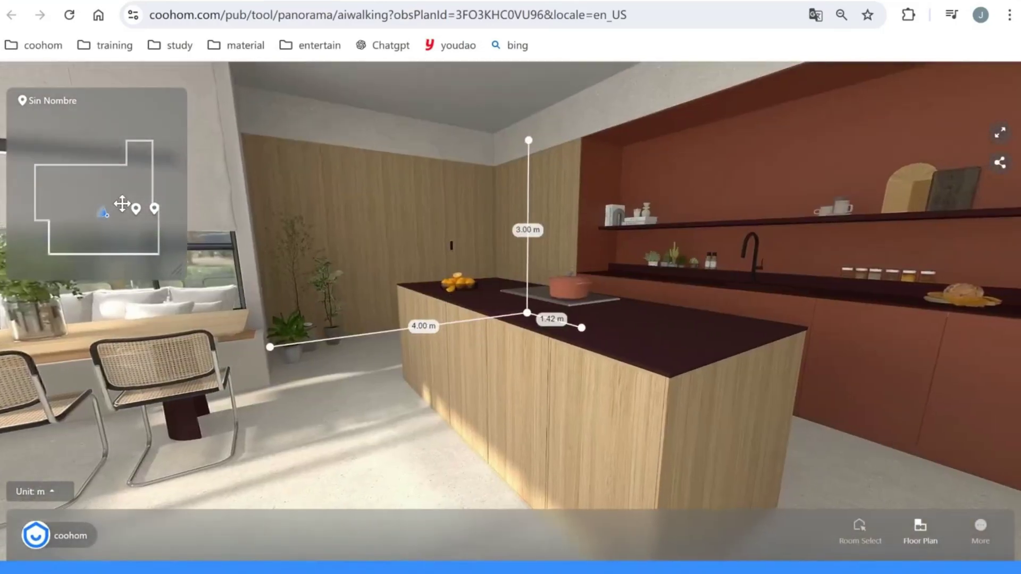
# Return to viewpoint 22 from the floor plan and look around the living area.
pyautogui.click(154, 210)
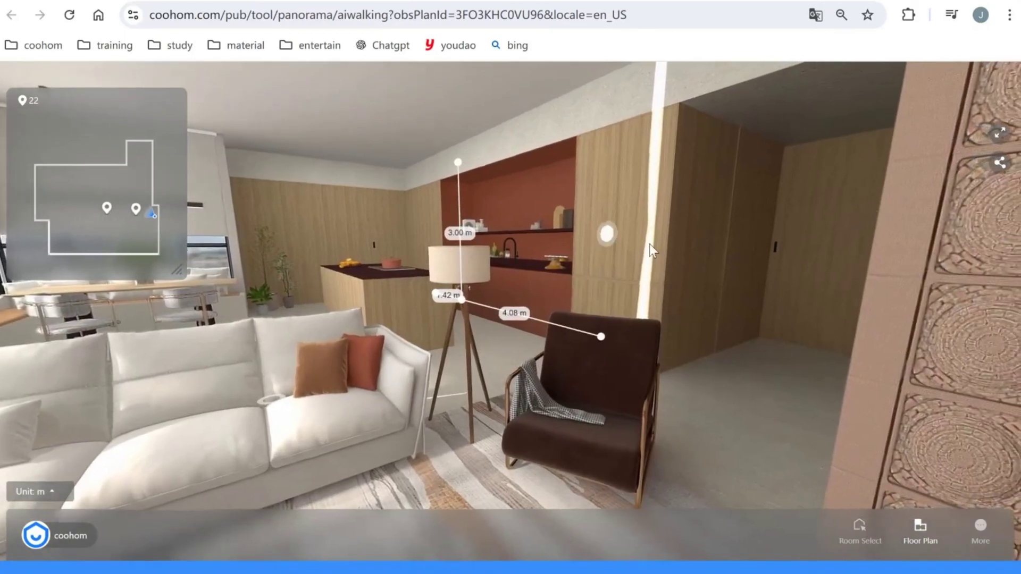
pyautogui.moveTo(649, 243); pyautogui.dragTo(786, 252)
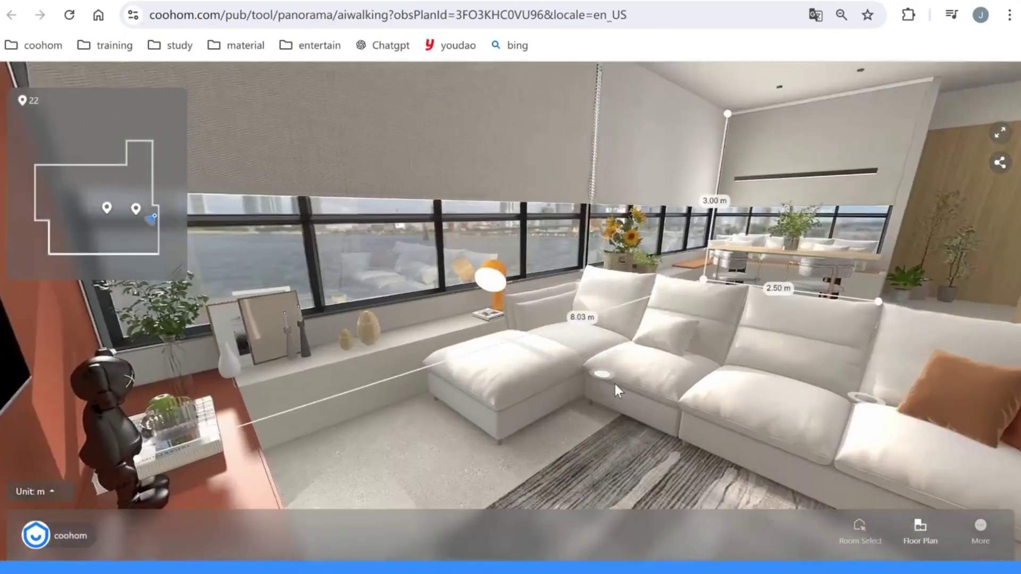
pyautogui.moveTo(615, 384); pyautogui.dragTo(538, 272)
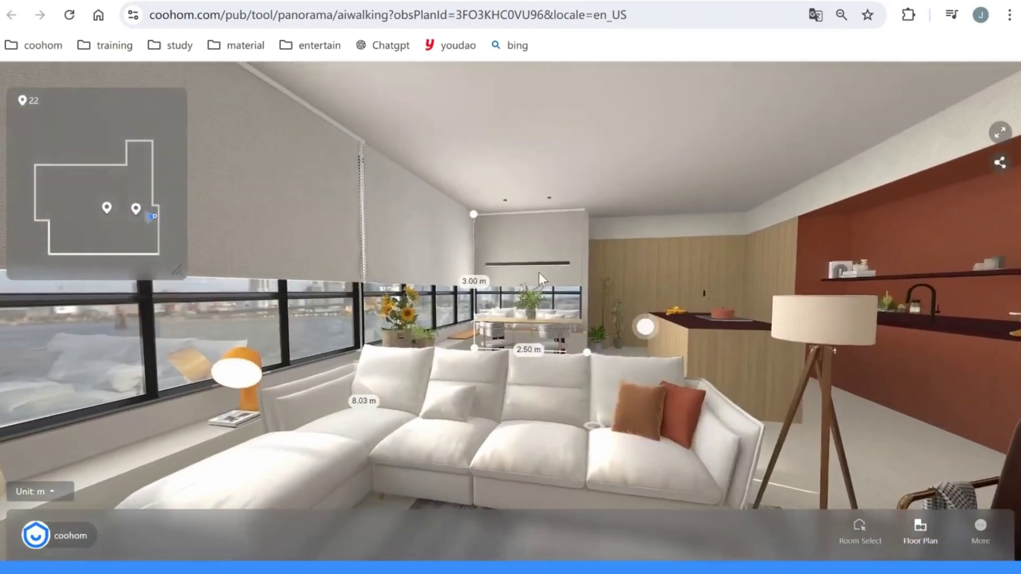